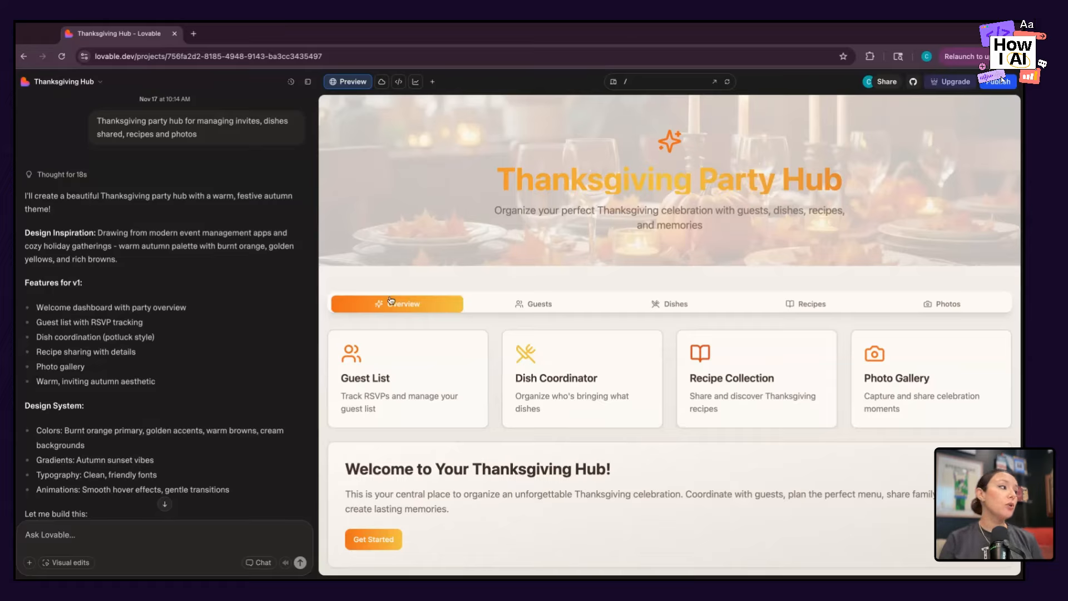
Review the generated plan for the Thanksgiving hub, from the v1 features and design system through the suggested next steps.
scroll(104, 304, "down", 1)
scroll(104, 304, "down", 3)
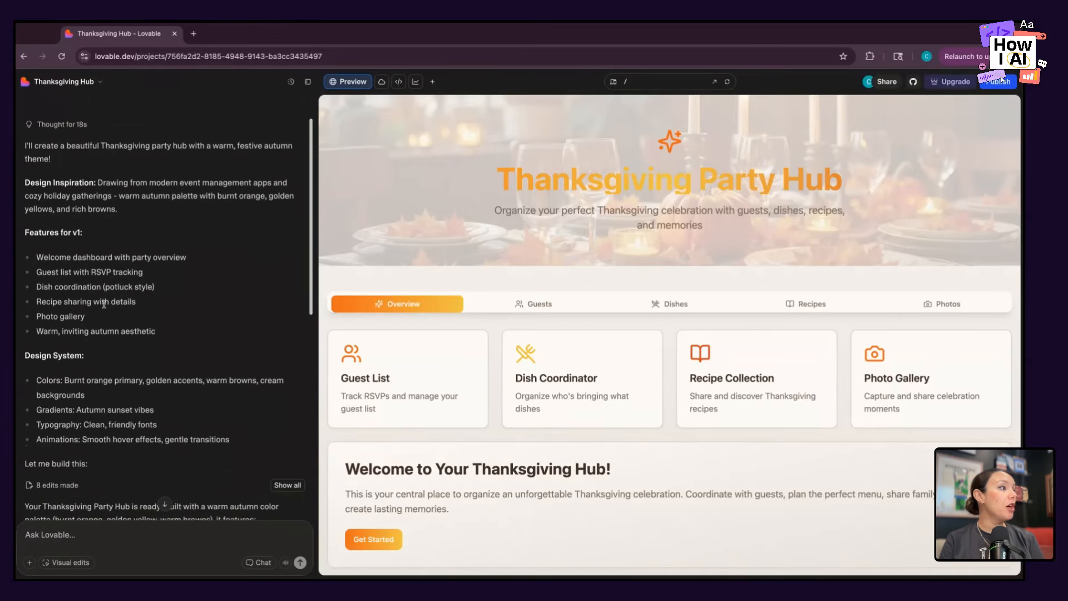
scroll(167, 309, "down", 1)
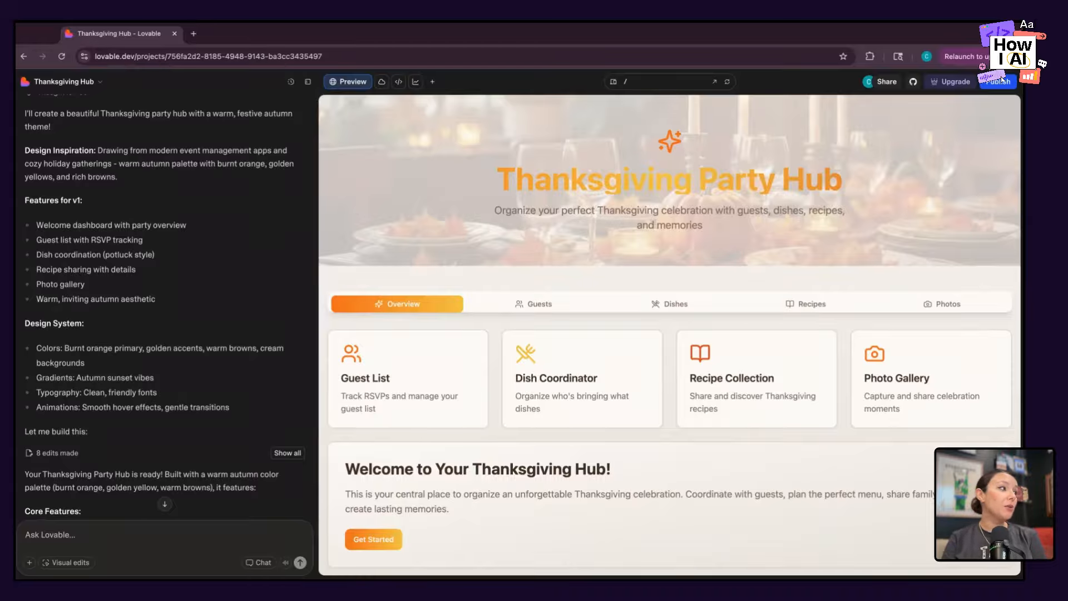
scroll(167, 306, "down", 3)
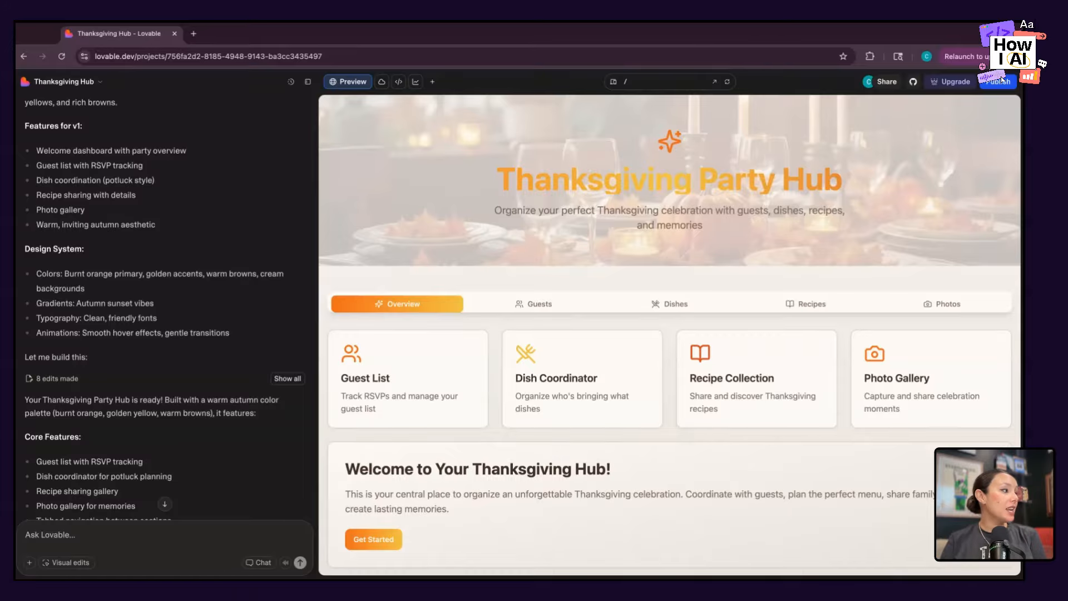
scroll(167, 306, "down", 5)
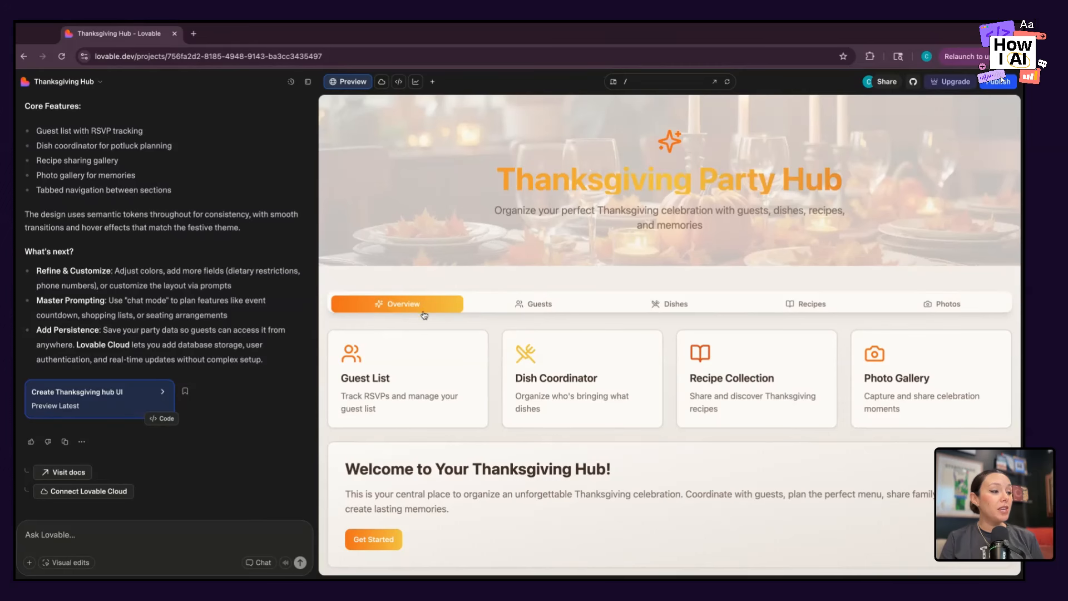
scroll(454, 449, "down", 1)
Browse the Google font pairings in Canva's font combinations article, comparing headline and body samples down to Homemade Apple and Raleway.
scroll(454, 449, "up", 1)
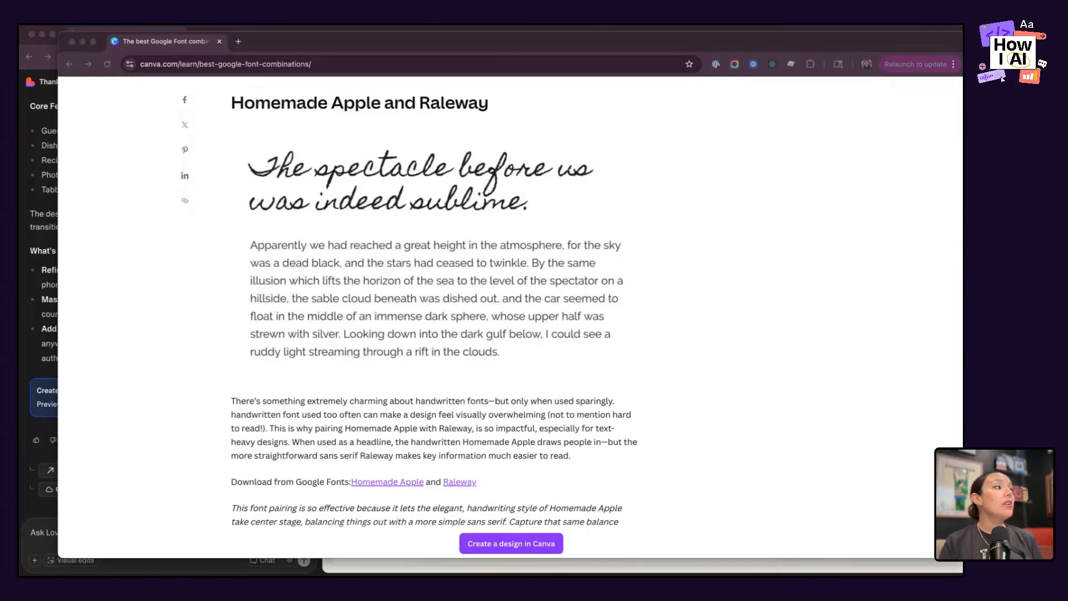
scroll(728, 370, "up", 10)
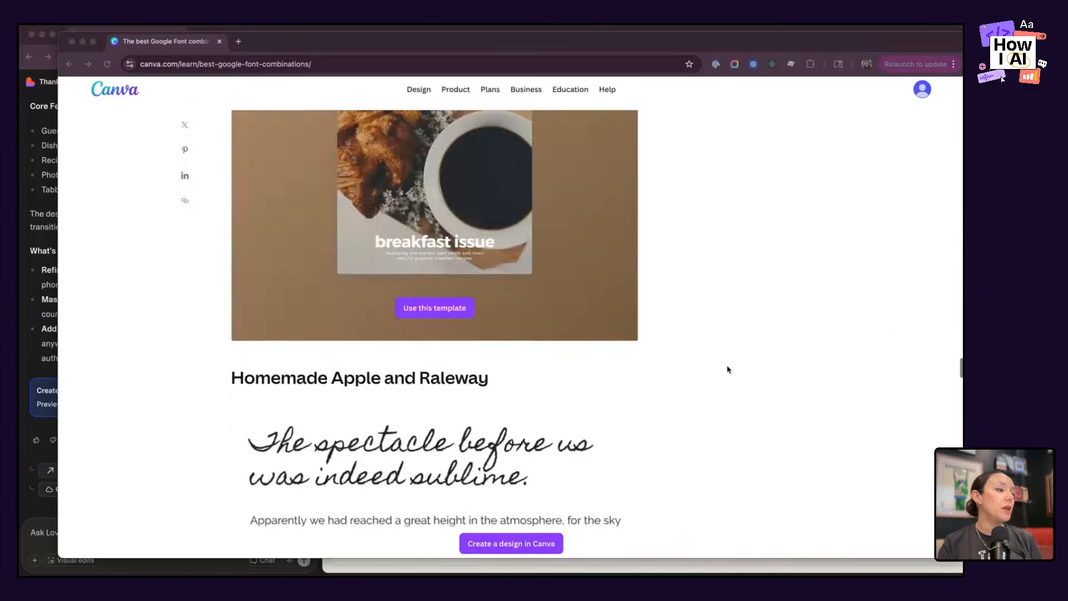
scroll(728, 370, "up", 15)
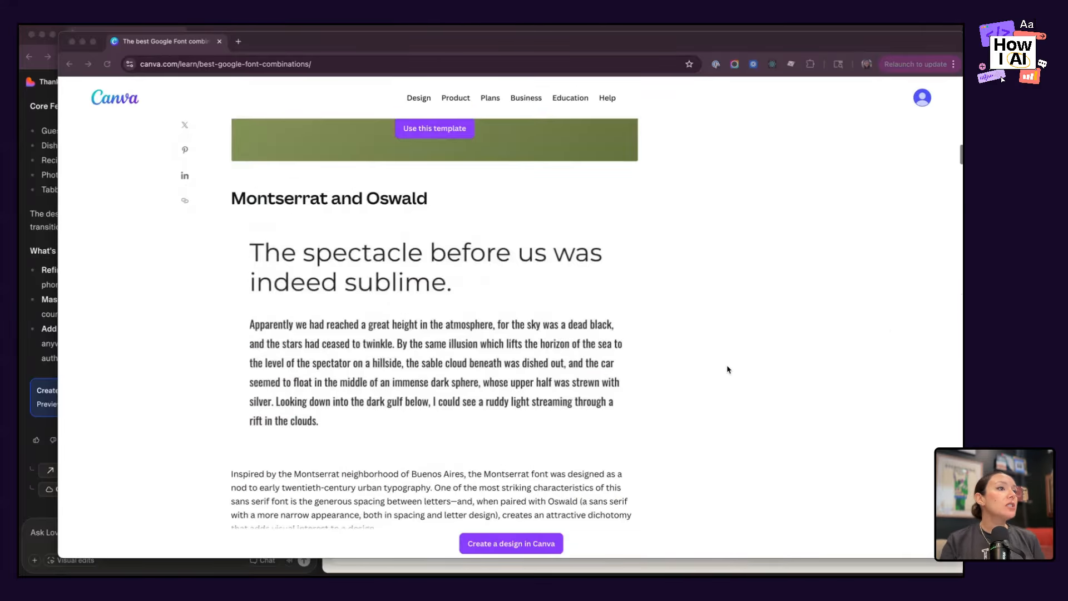
scroll(728, 370, "up", 10)
scroll(728, 370, "down", 10)
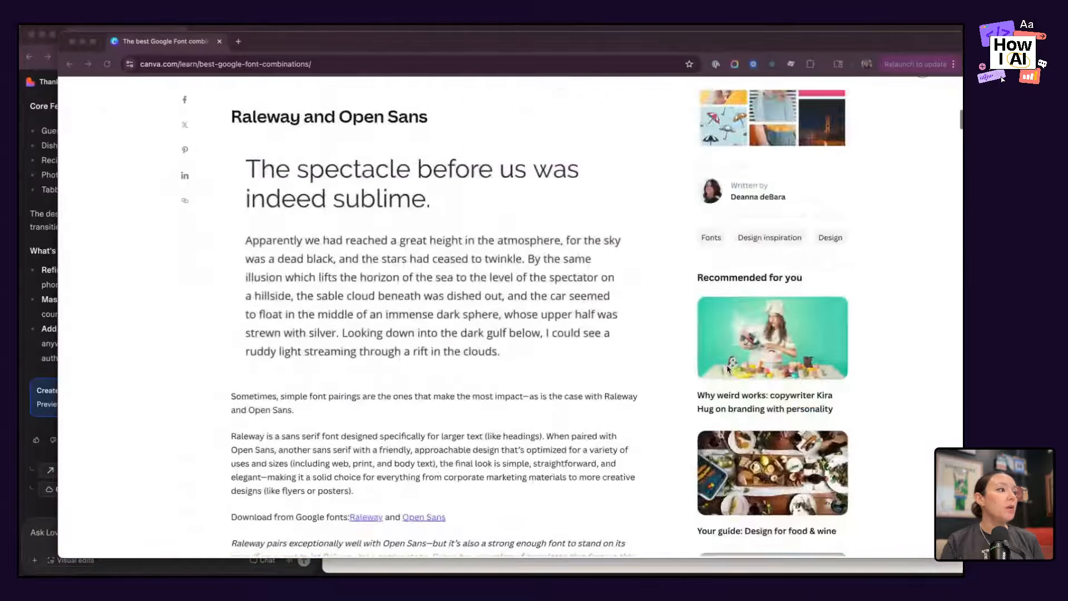
scroll(728, 370, "up", 6)
scroll(728, 370, "down", 15)
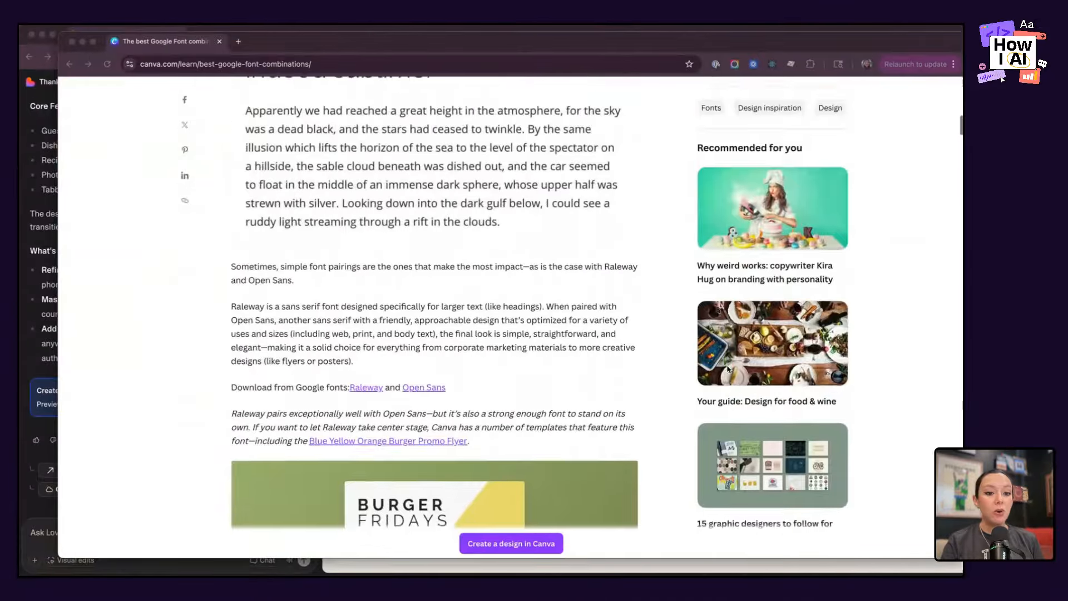
scroll(728, 369, "down", 5)
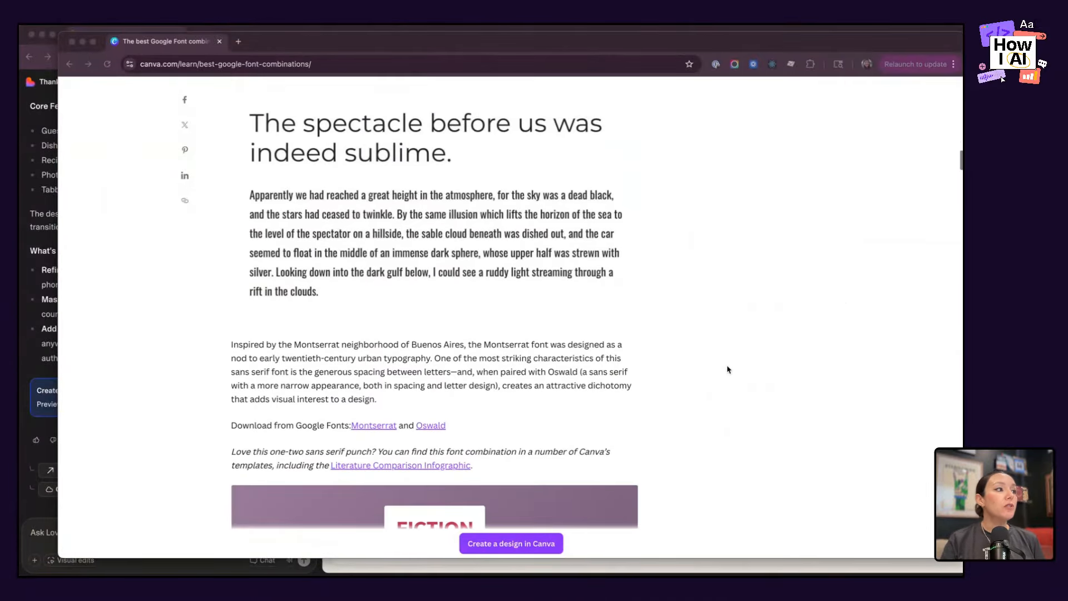
scroll(728, 369, "down", 12)
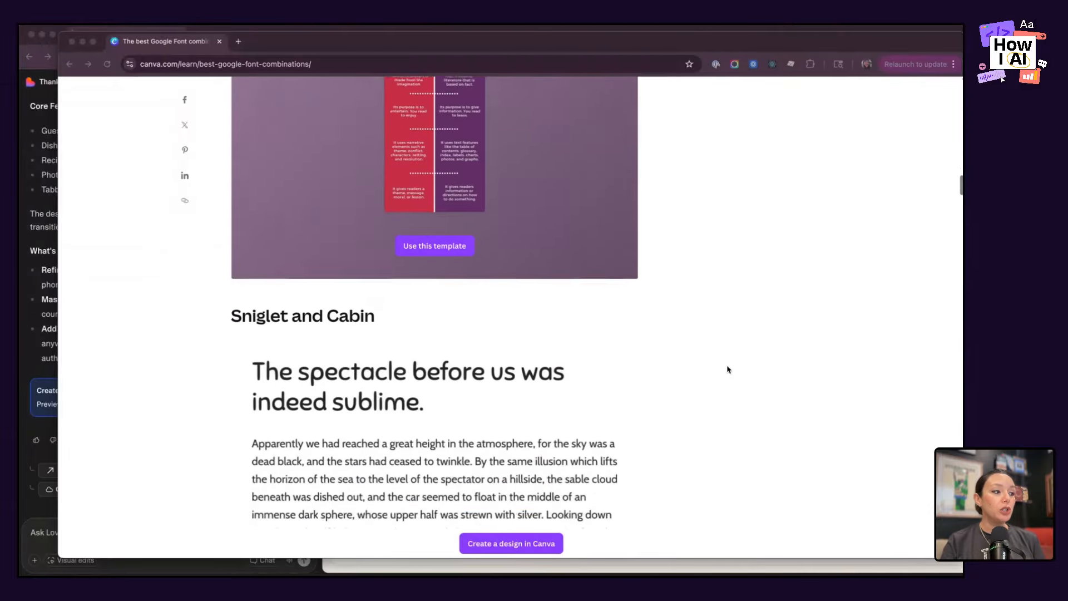
scroll(728, 369, "down", 5)
scroll(728, 370, "down", 7)
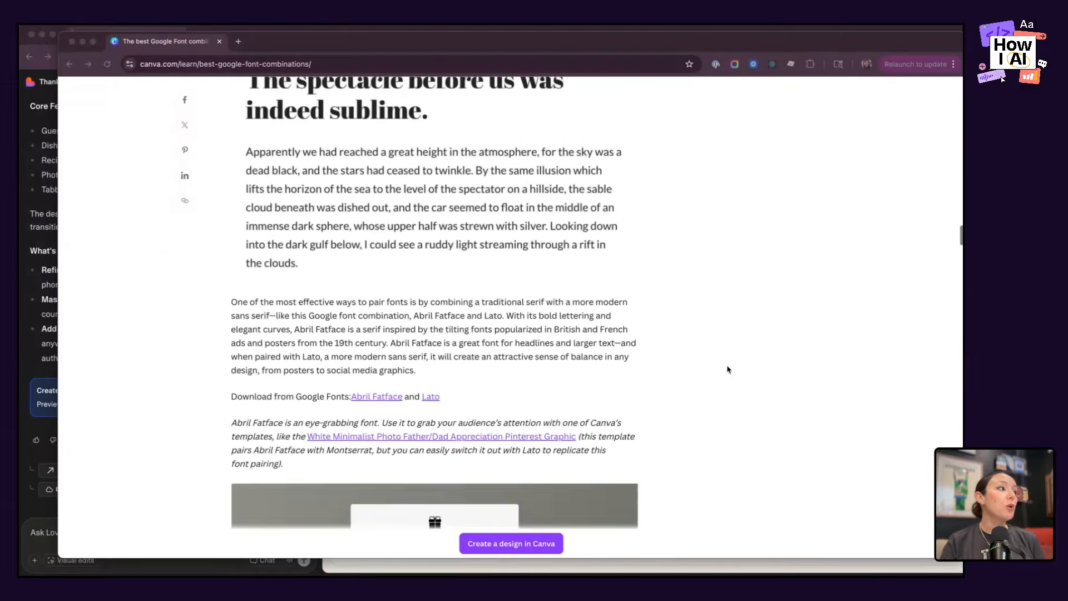
scroll(727, 370, "up", 1)
scroll(727, 369, "down", 15)
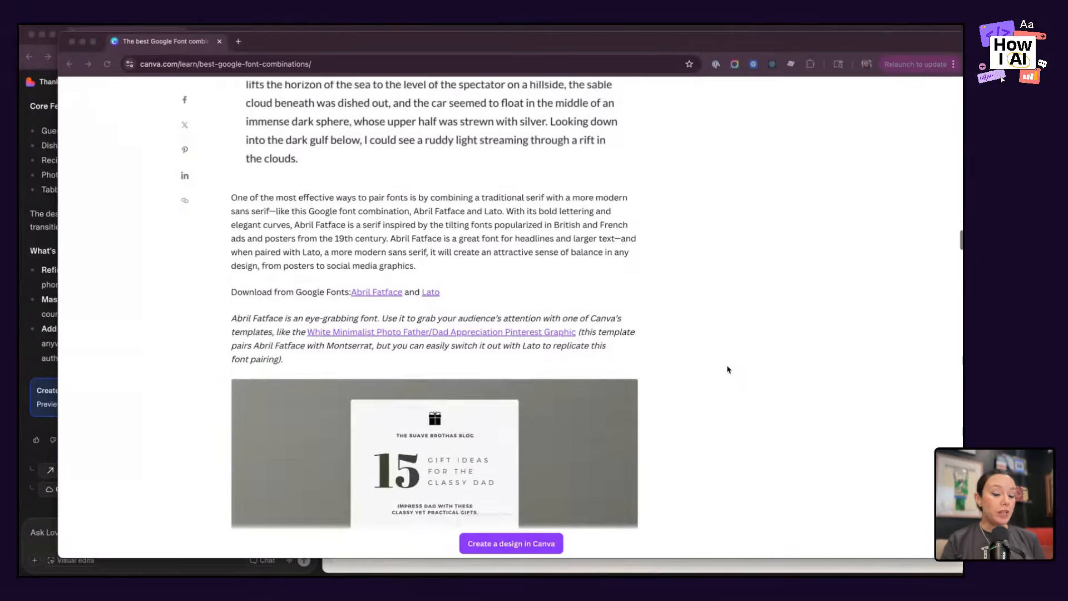
scroll(728, 370, "down", 10)
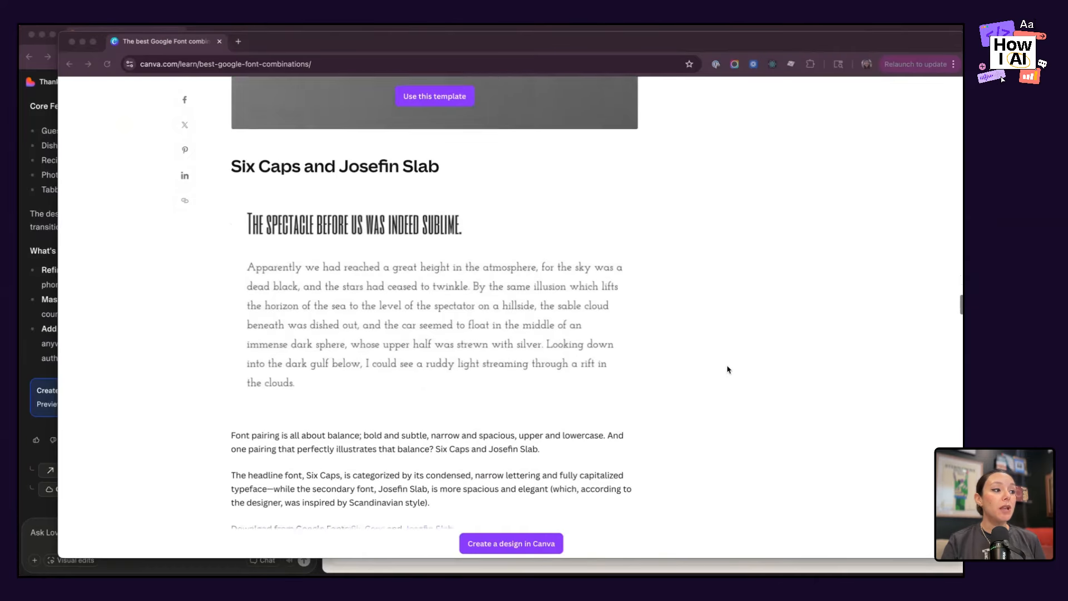
scroll(727, 370, "down", 10)
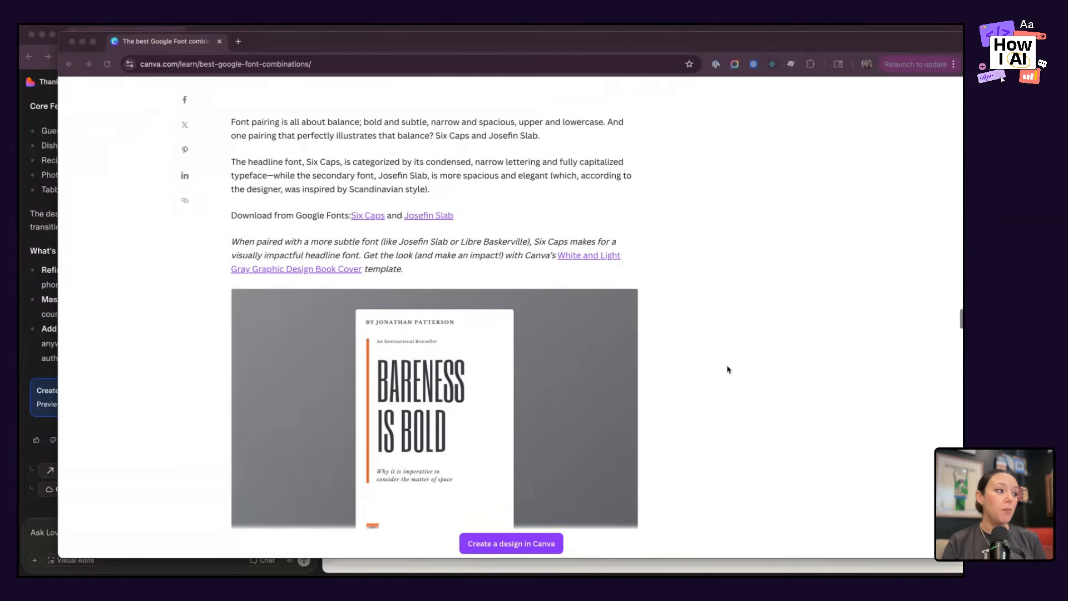
scroll(728, 369, "down", 10)
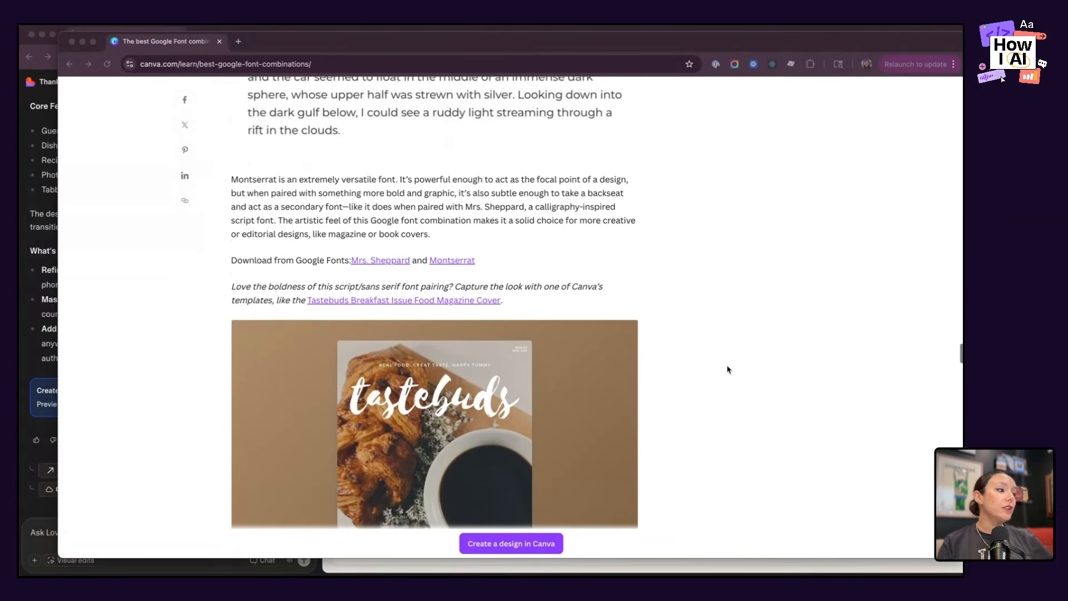
scroll(728, 370, "down", 2)
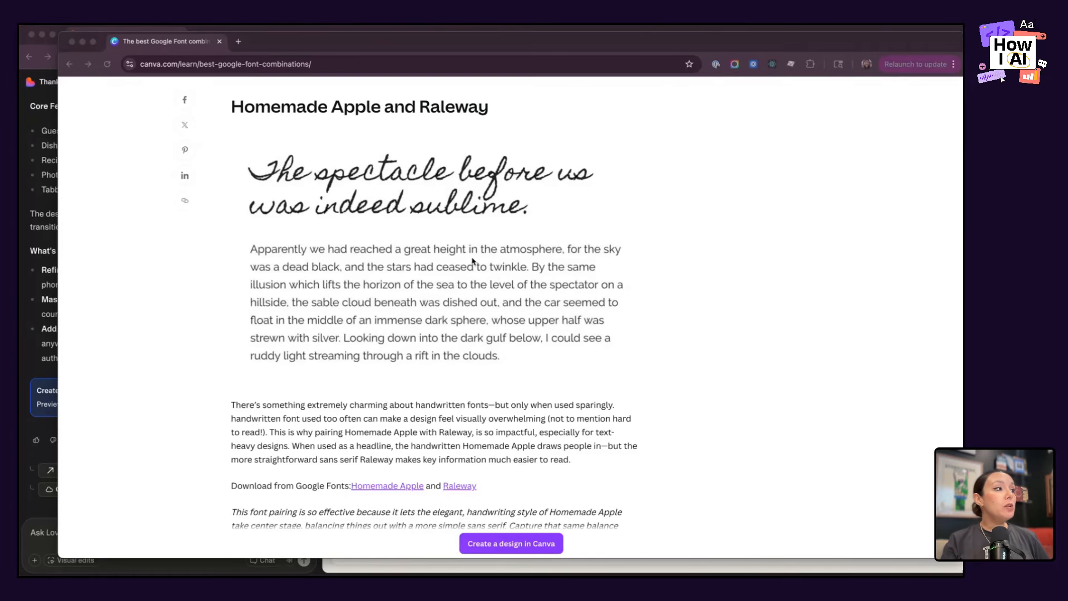
Copy the "Homemade Apple and Raleway" heading and start a Lovable prompt reading "Ok let's uplevel the design starting with typography".
triple_click(373, 106)
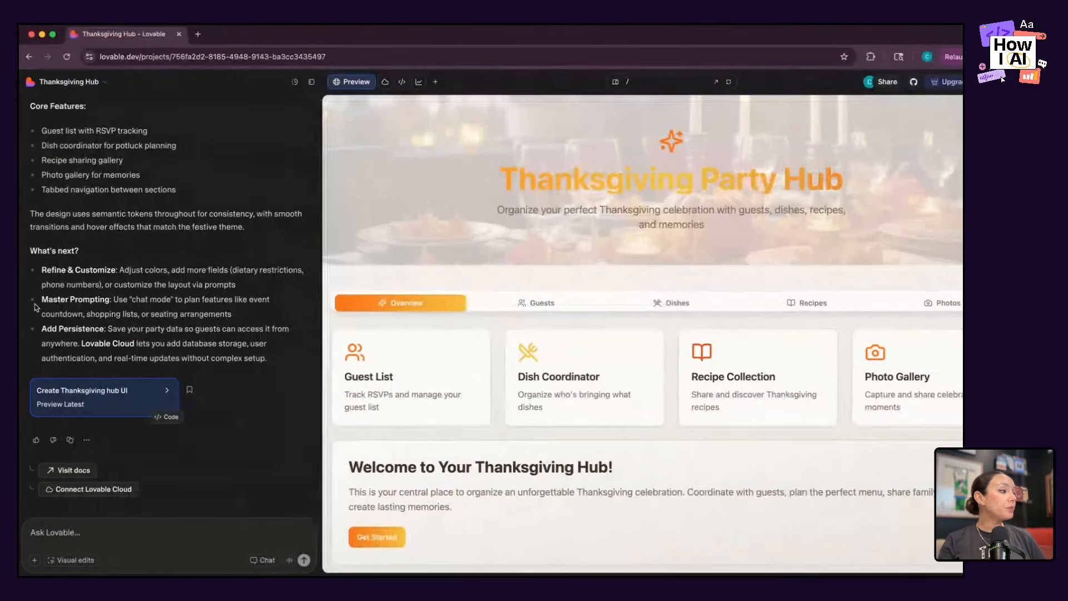
left_click(34, 304)
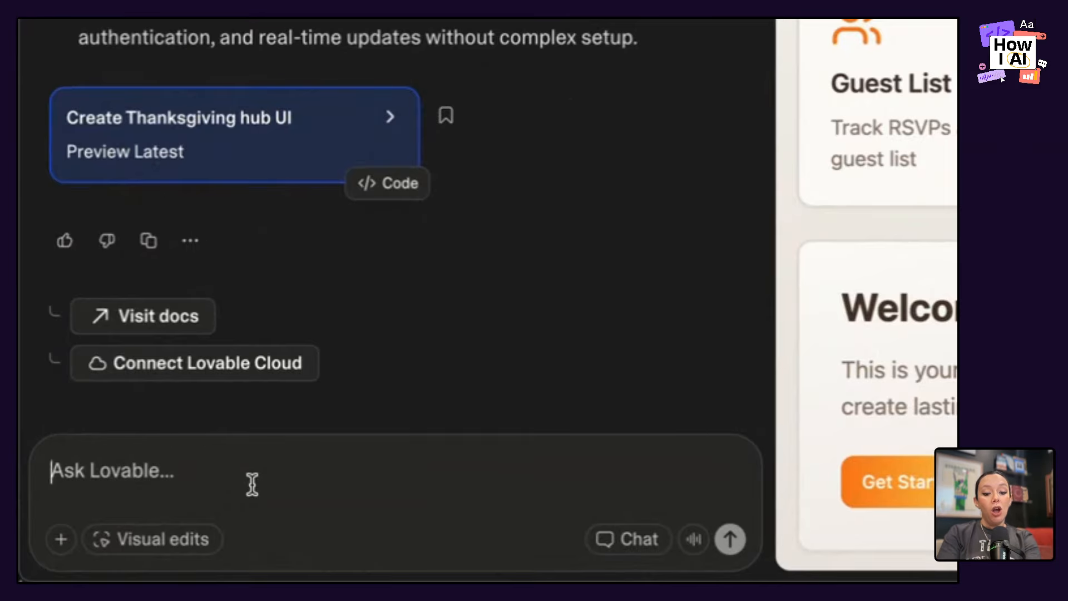
type("Ok let")
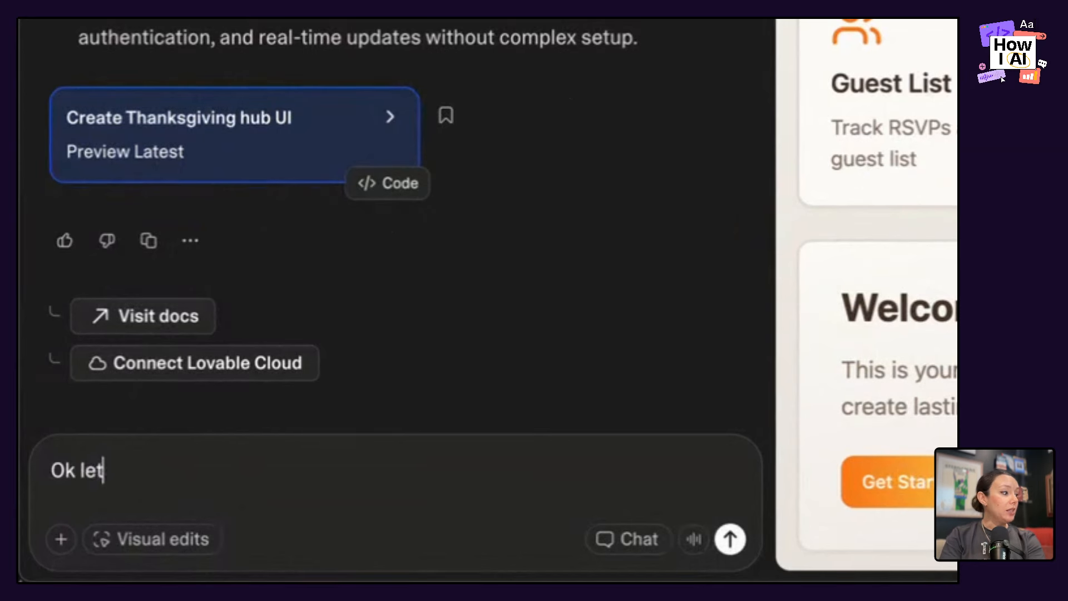
type("'s uplevel the desi")
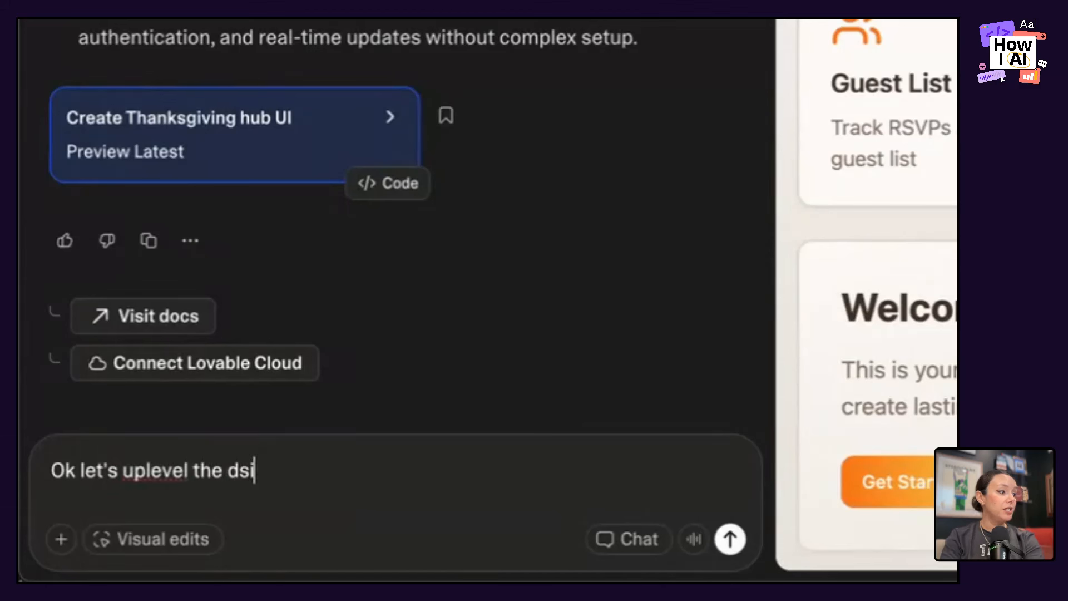
type("gn")
key("BackSpace")
key("BackSpace")
key("BackSpace")
key("BackSpace")
type("esign")
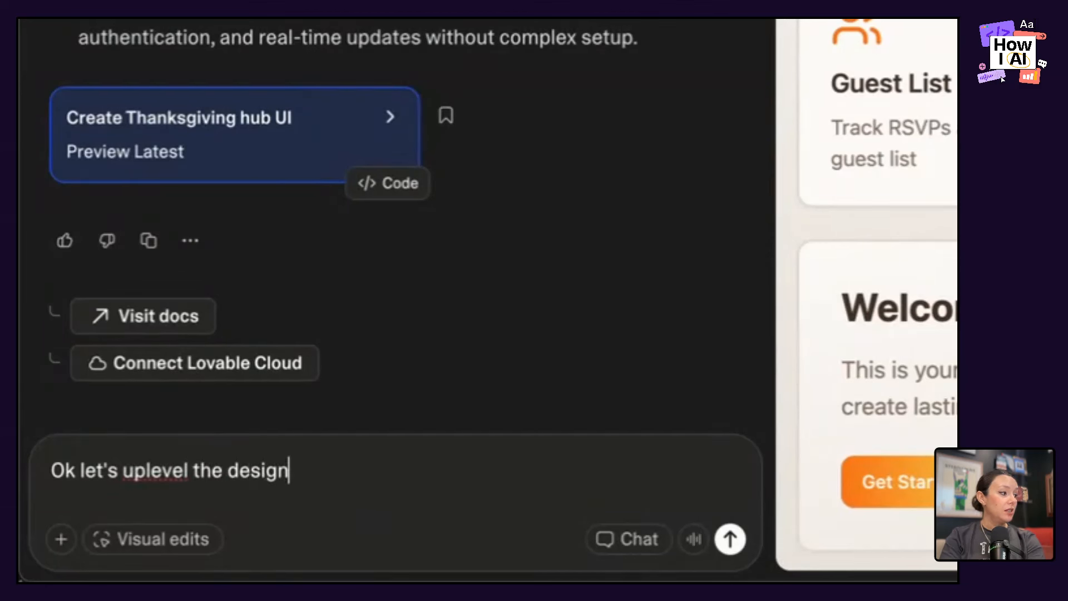
type(" startin")
key("BackSpace")
key("BackSpace")
type("ting t")
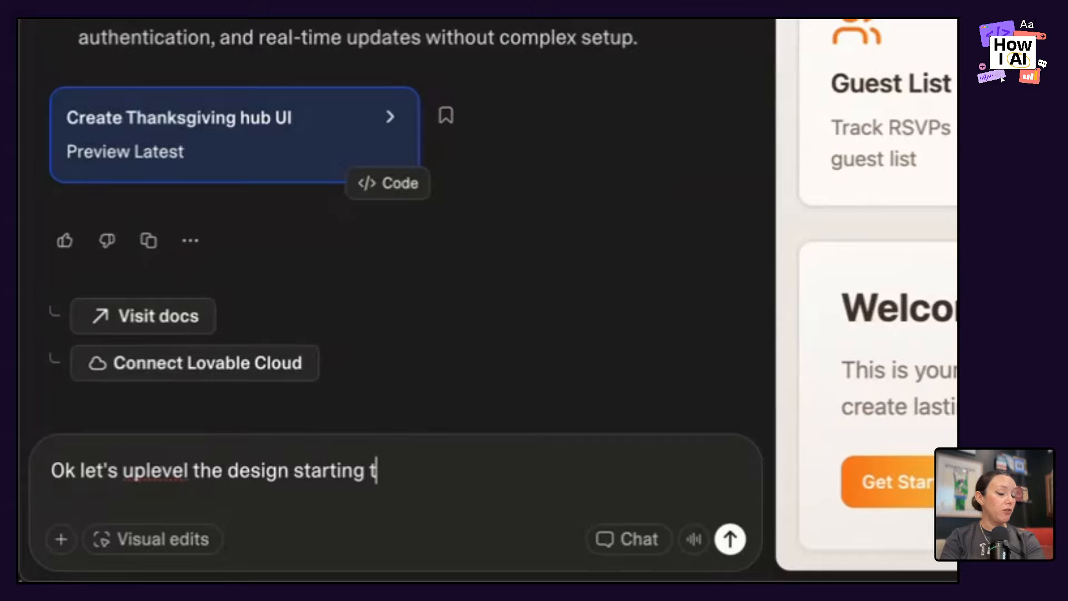
key("BackSpace")
type("with typography/")
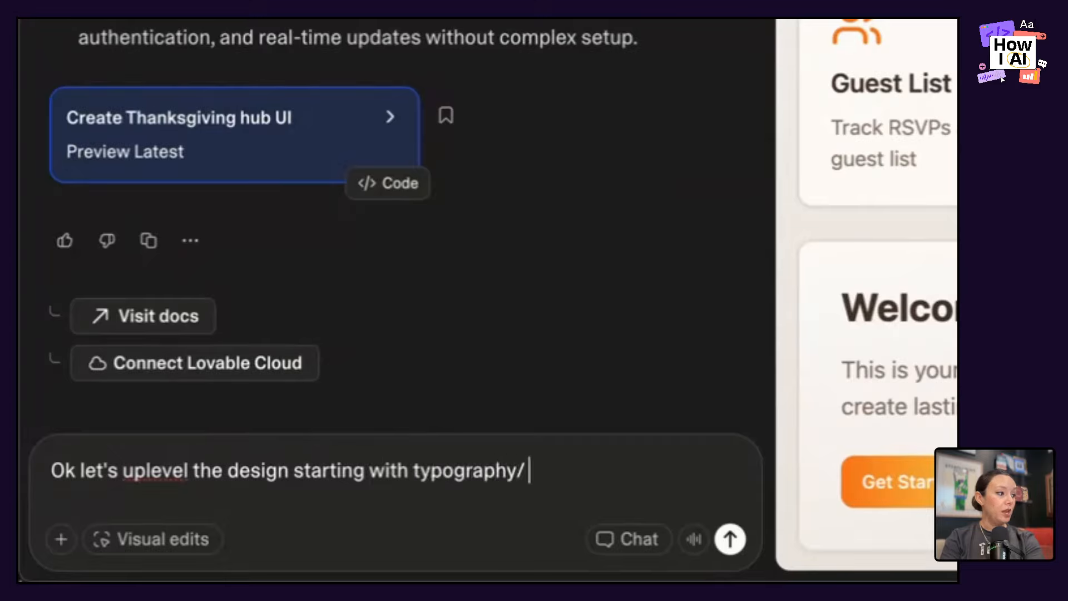
type(" I wa")
Continue the prompt with "= I want to use Google Fonts, Homemade Apple and Raleway".
key("BackSpace")
key("BackSpace")
key("BackSpace")
key("BackSpace")
key("BackSpace")
key("BackSpace")
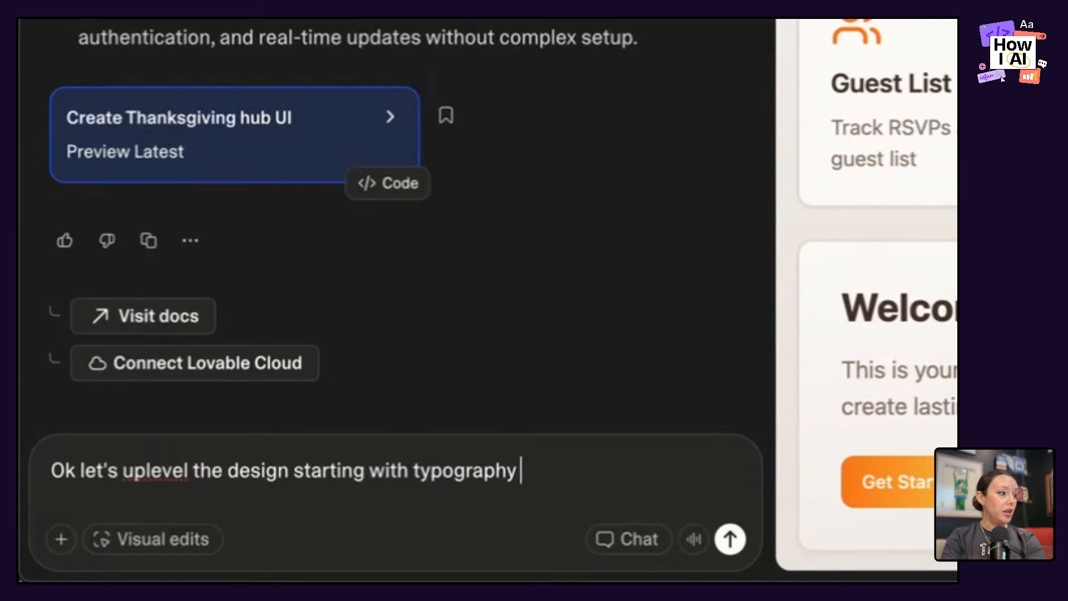
type("= I want to use ")
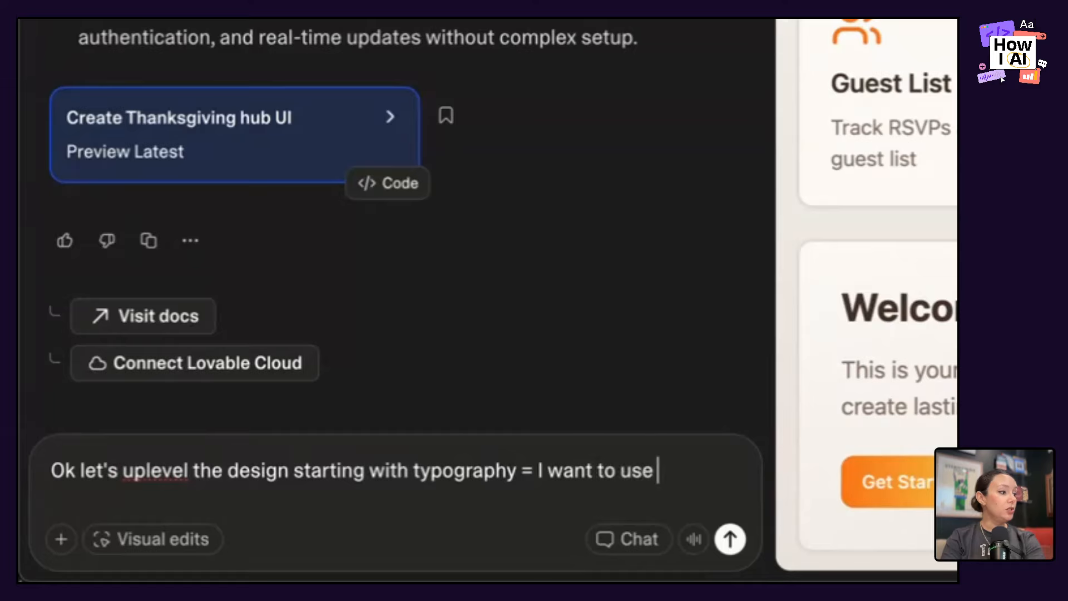
type("Google Fonts")
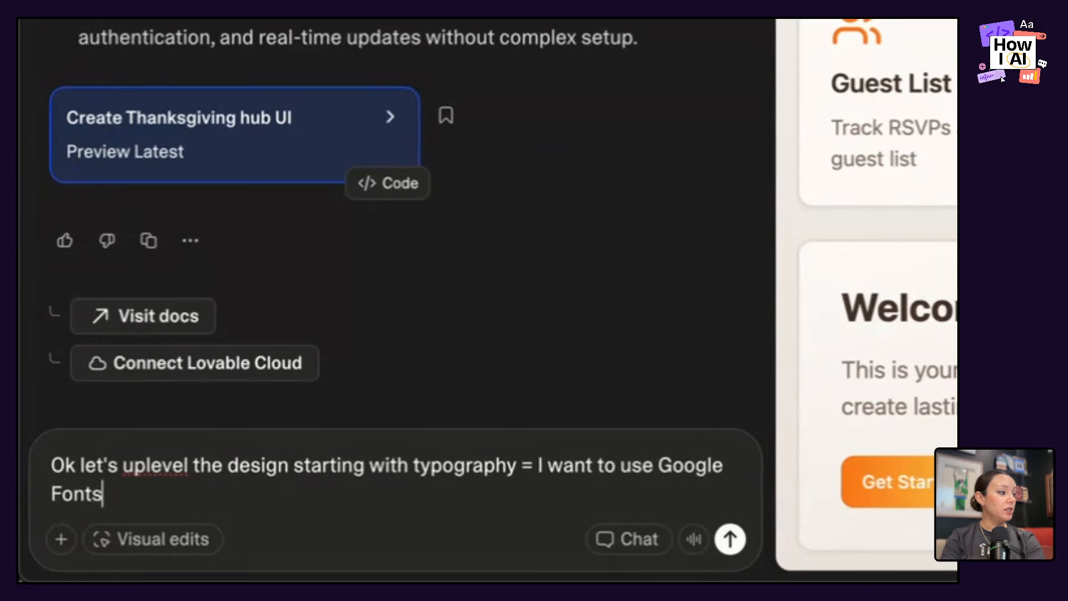
type(", Homemade Apple and Raleway")
key("shift+Return")
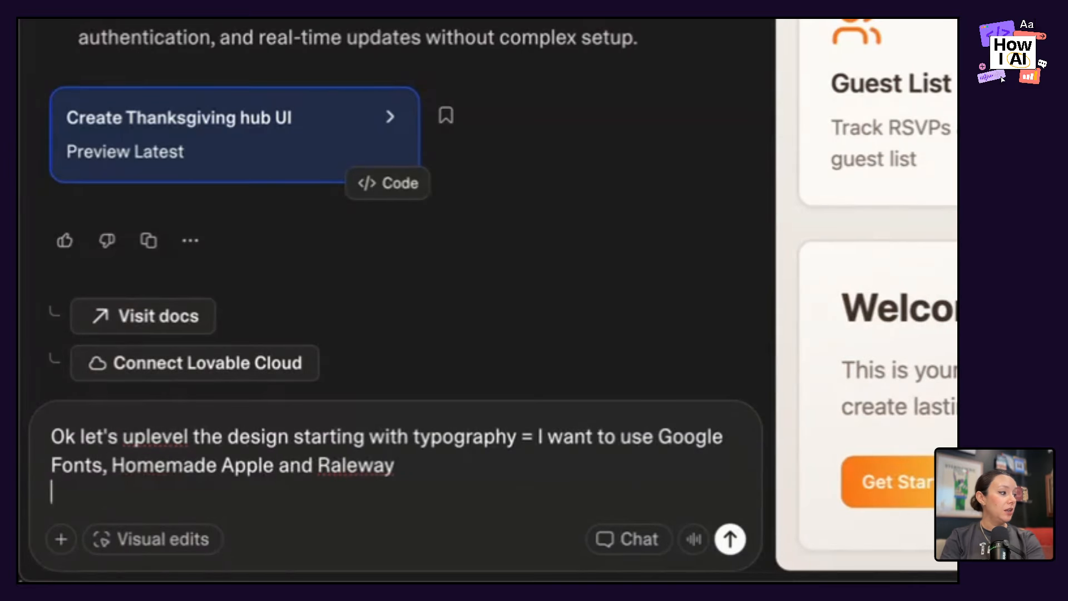
Specify Homemade Apple "for the headlines" and Raleway "for the body font" in the prompt, and send it.
left_click(278, 464)
type("for the head ")
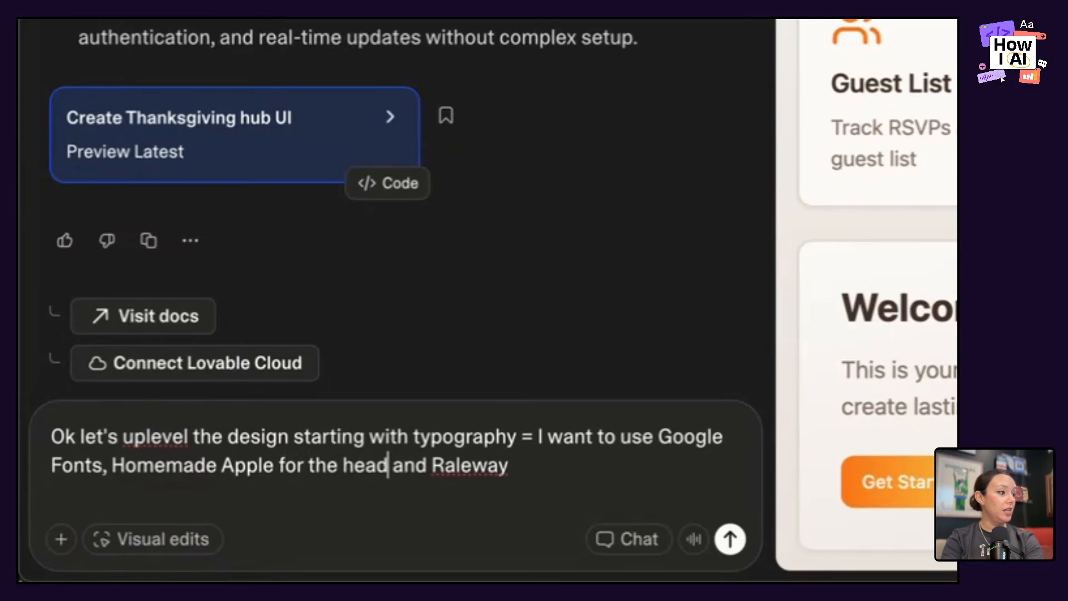
type("lines")
left_click(551, 466)
type("for ")
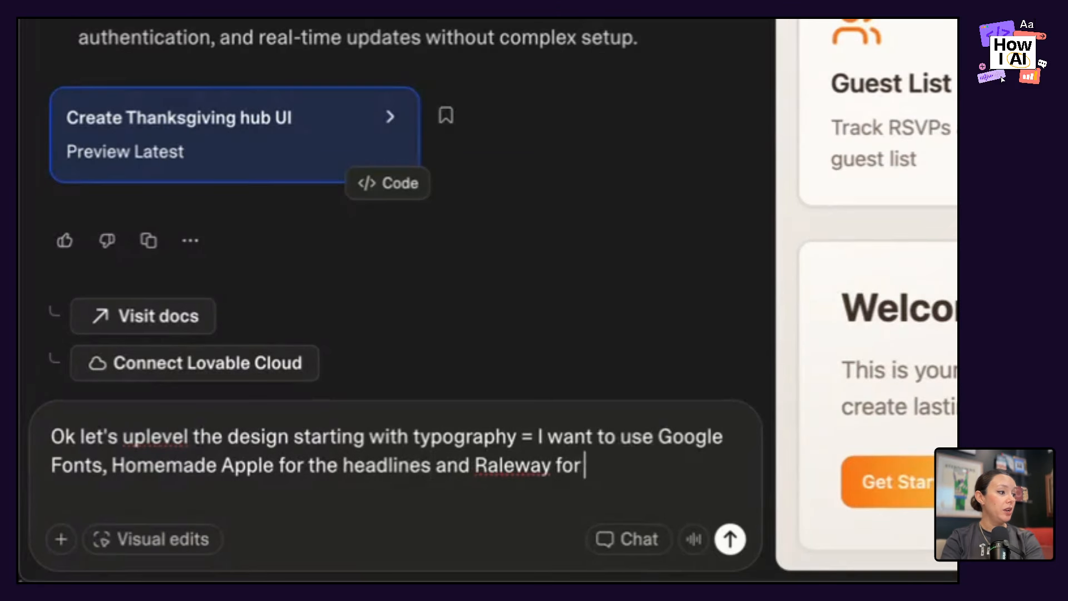
type("the both")
key("BackSpace")
key("BackSpace")
key("BackSpace")
type("y")
key("BackSpace")
type("d")
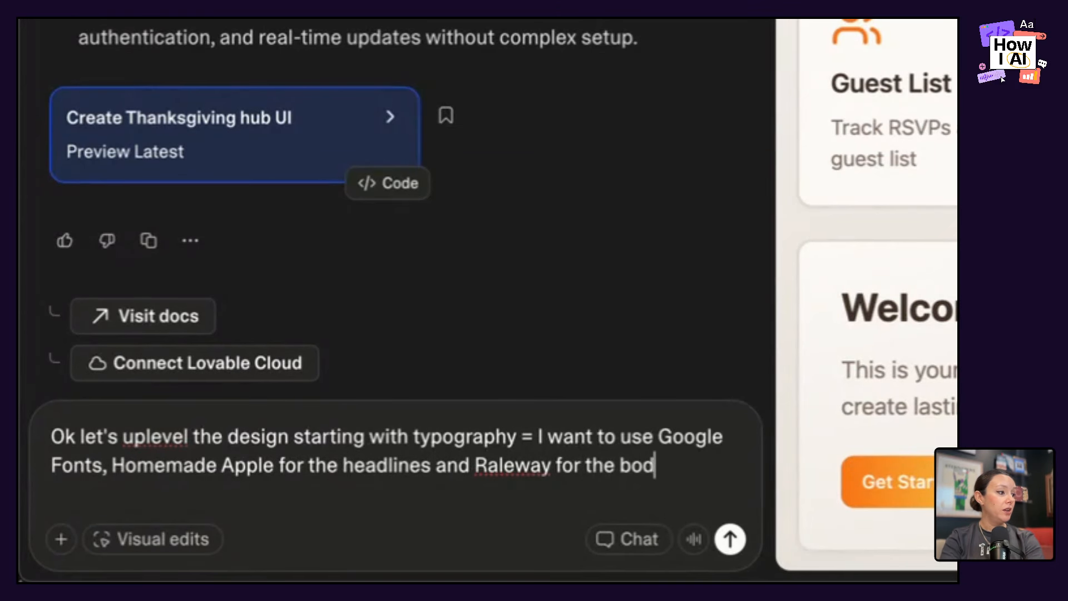
type("y font")
key("Return")
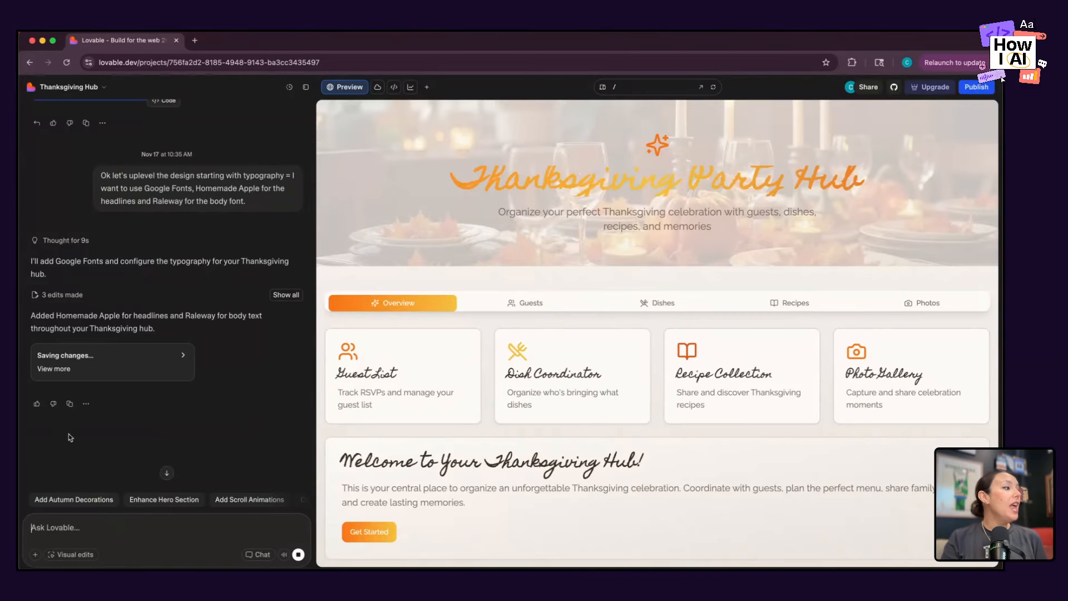
Expand the list of edits, open the edited index.html and highlight the fonts.googleapis.com preconnect link.
left_click(295, 298)
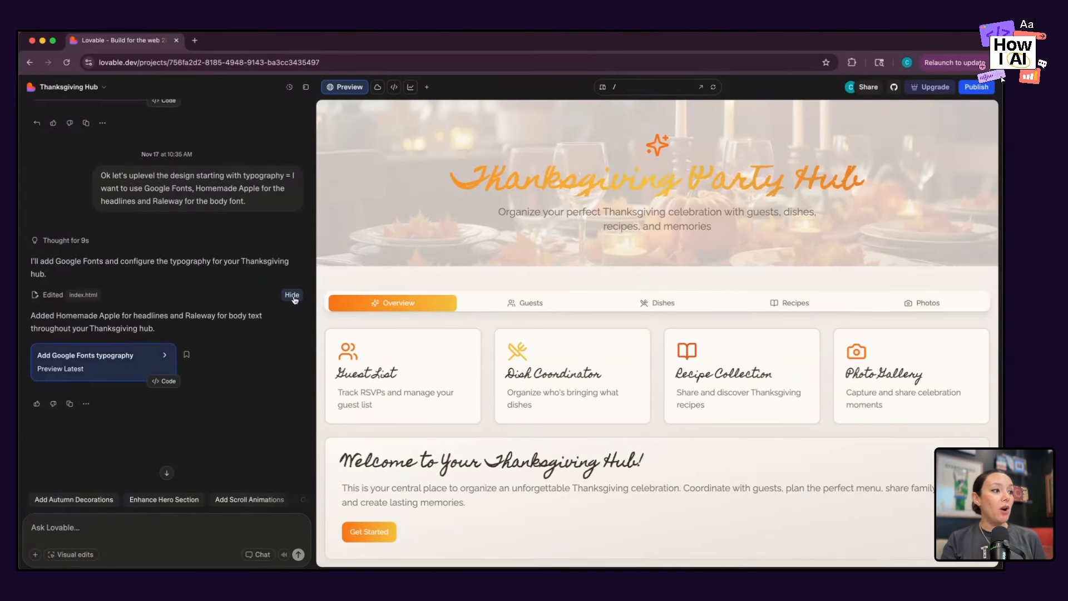
left_click(78, 296)
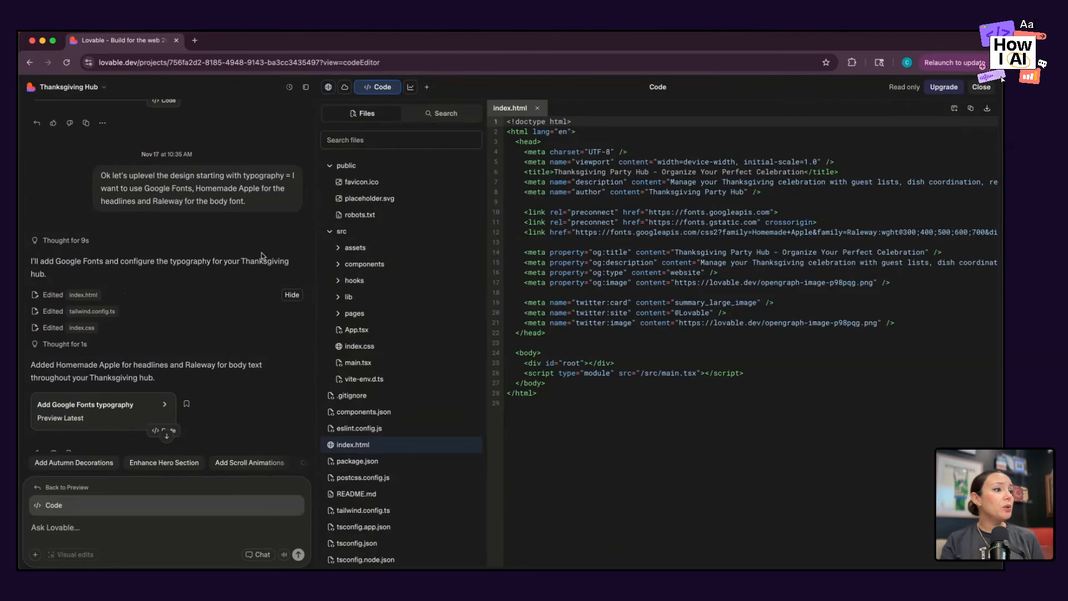
left_click(524, 212)
left_click_drag(524, 212, 779, 213)
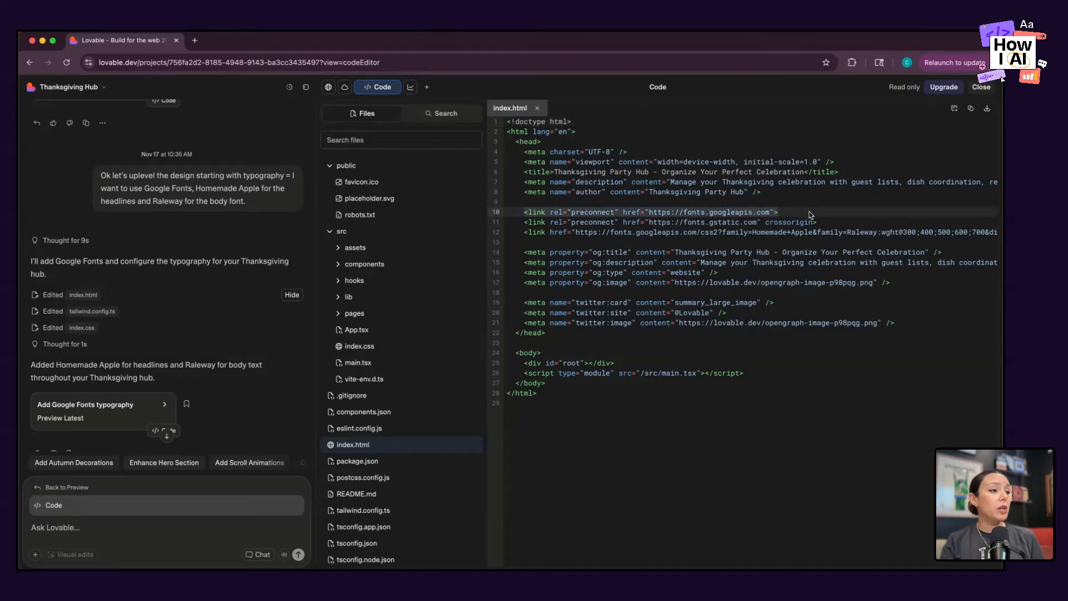
Highlight the Google Fonts stylesheet link in index.html, then open the edited tailwind.config.ts and highlight its fontFamily block.
triple_click(806, 234)
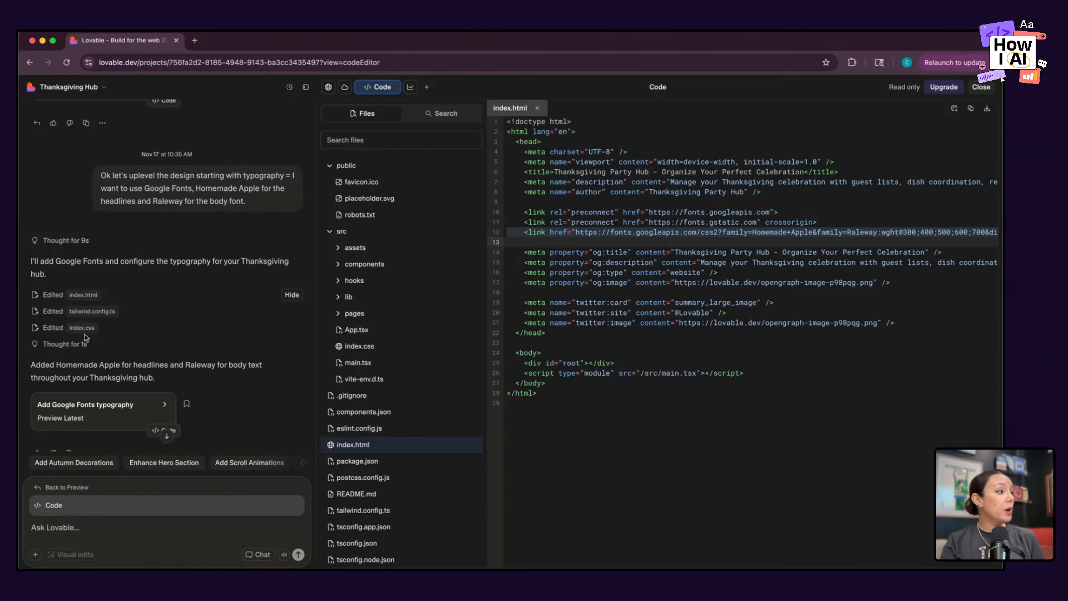
left_click(94, 312)
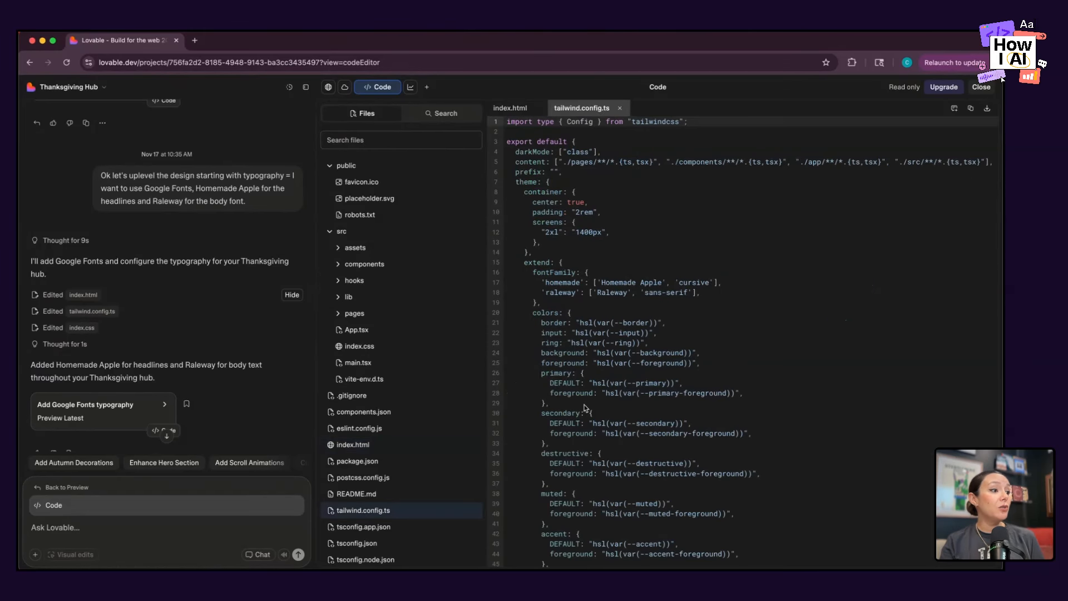
left_click_drag(533, 272, 555, 305)
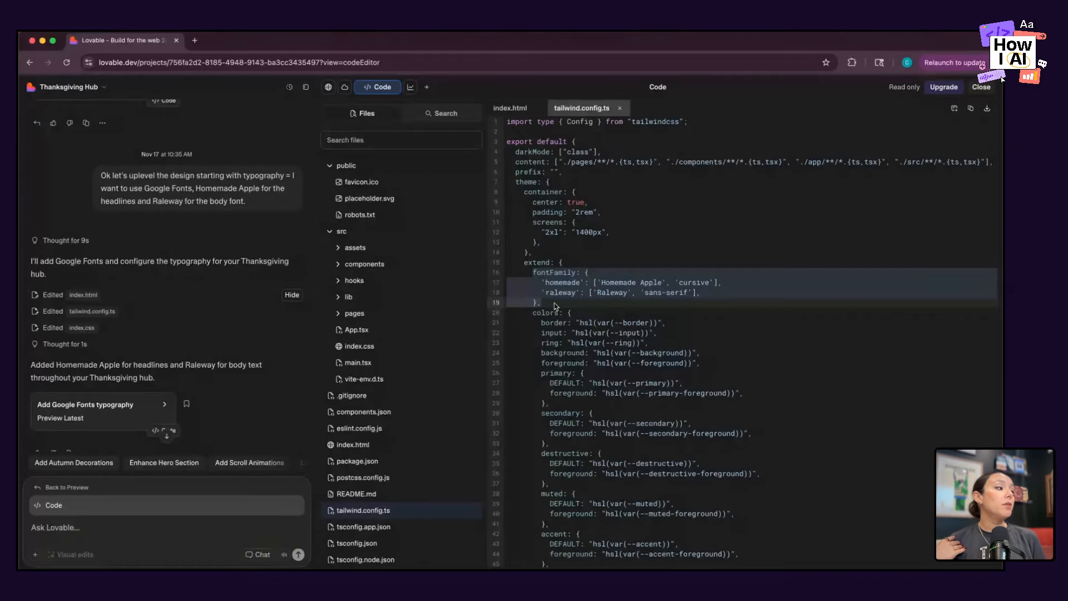
Open the edited index.css and highlight the h1–h6 rule applying font-homemade and the body rule applying font-raleway.
left_click(82, 328)
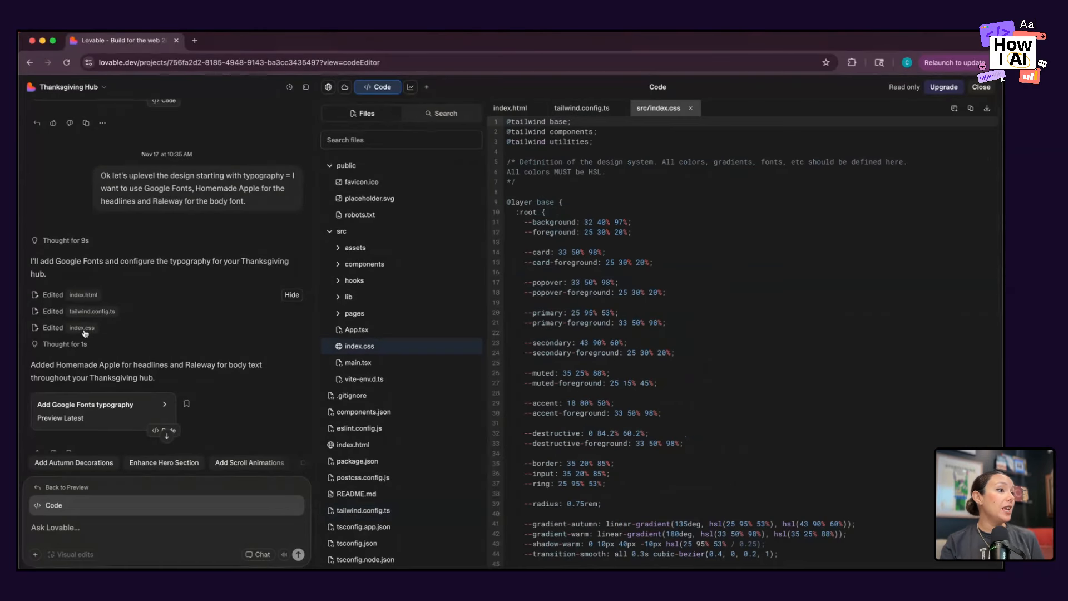
scroll(579, 232, "down", 12)
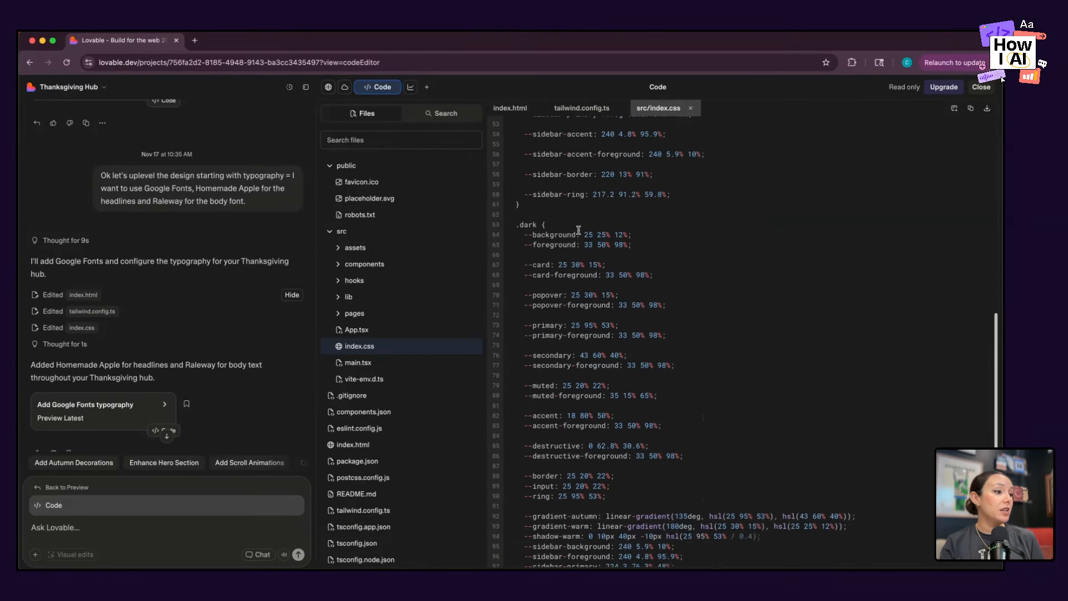
scroll(579, 232, "down", 4)
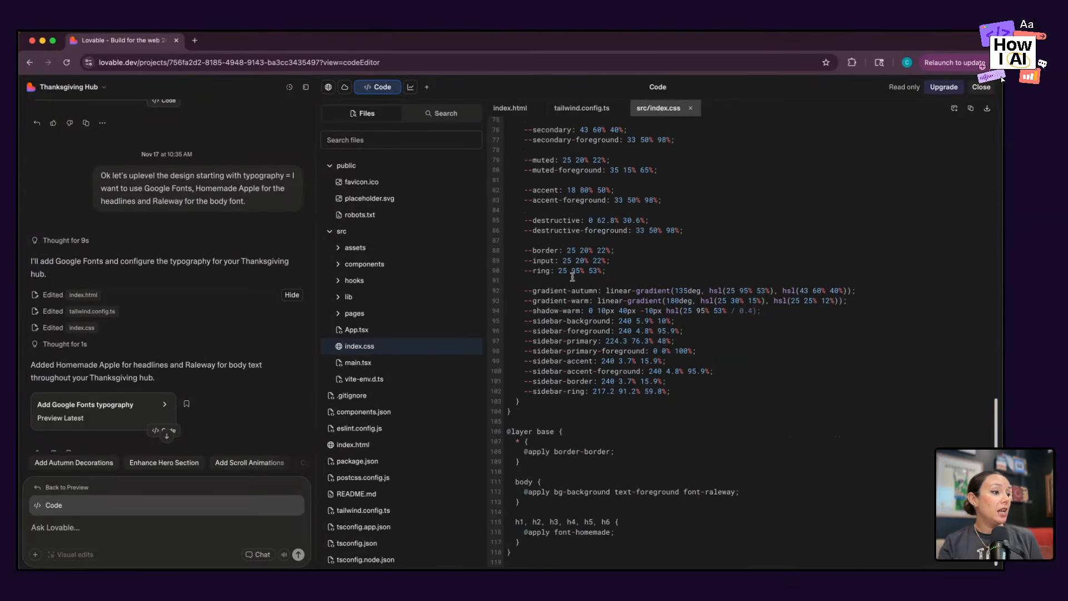
left_click_drag(516, 522, 538, 543)
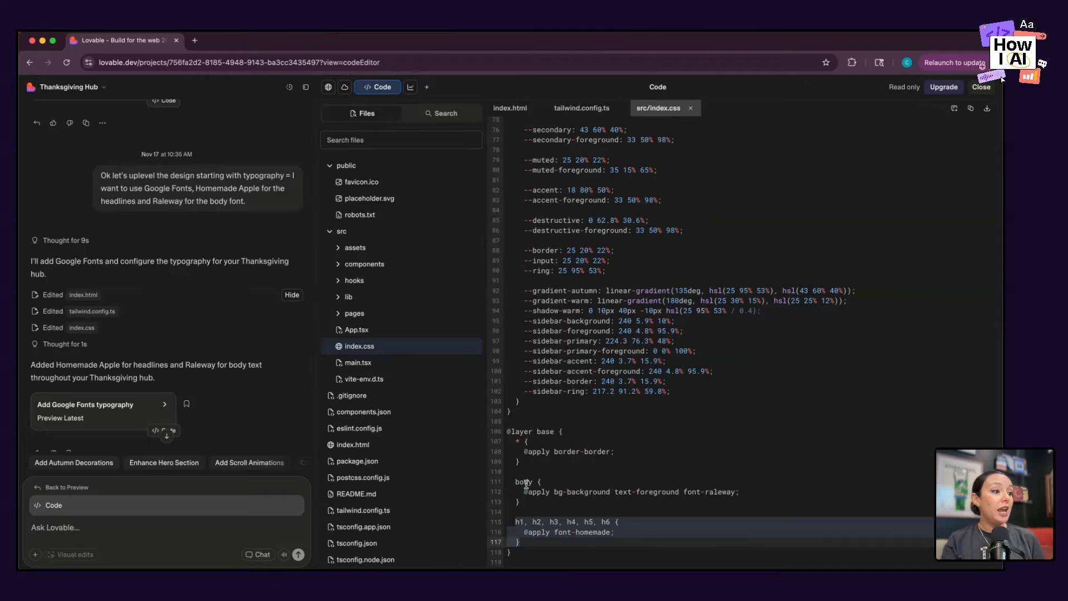
left_click_drag(516, 482, 528, 508)
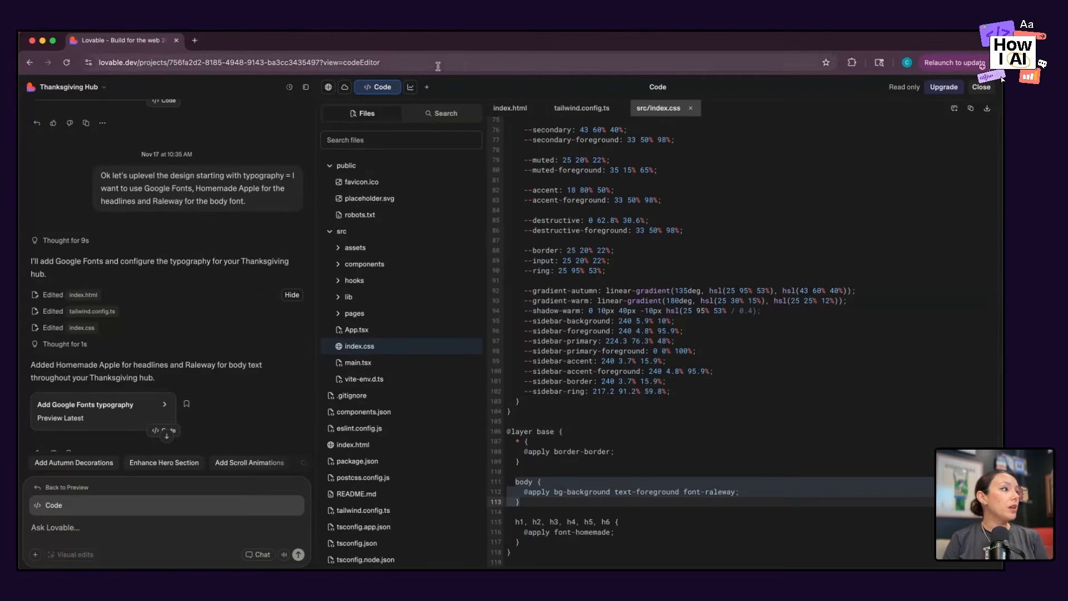
Return to the app preview and review the new typography on the Overview page.
left_click(390, 92)
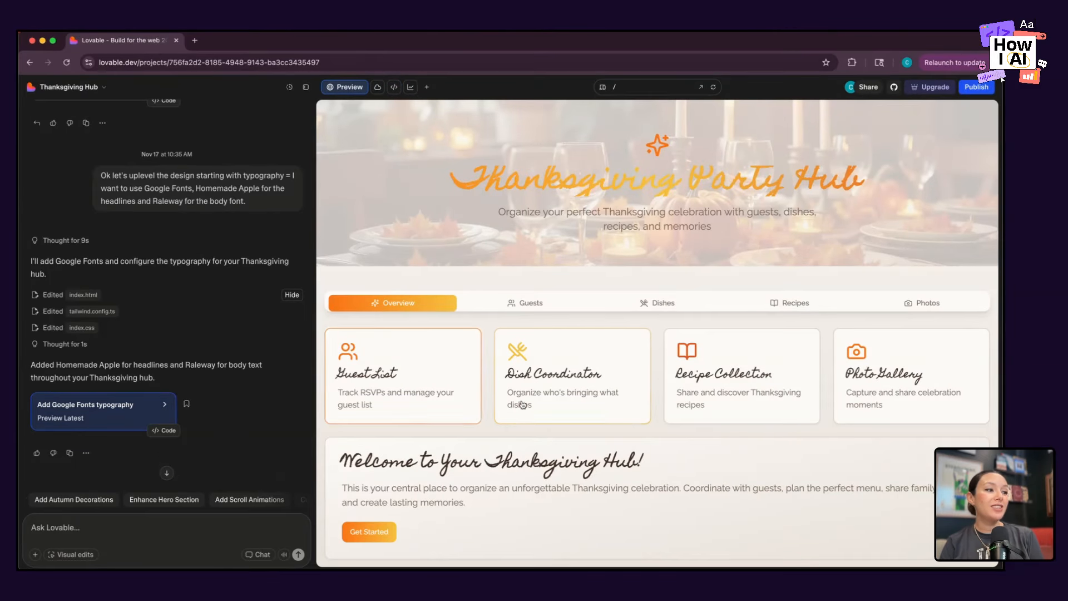
scroll(729, 372, "down", 1)
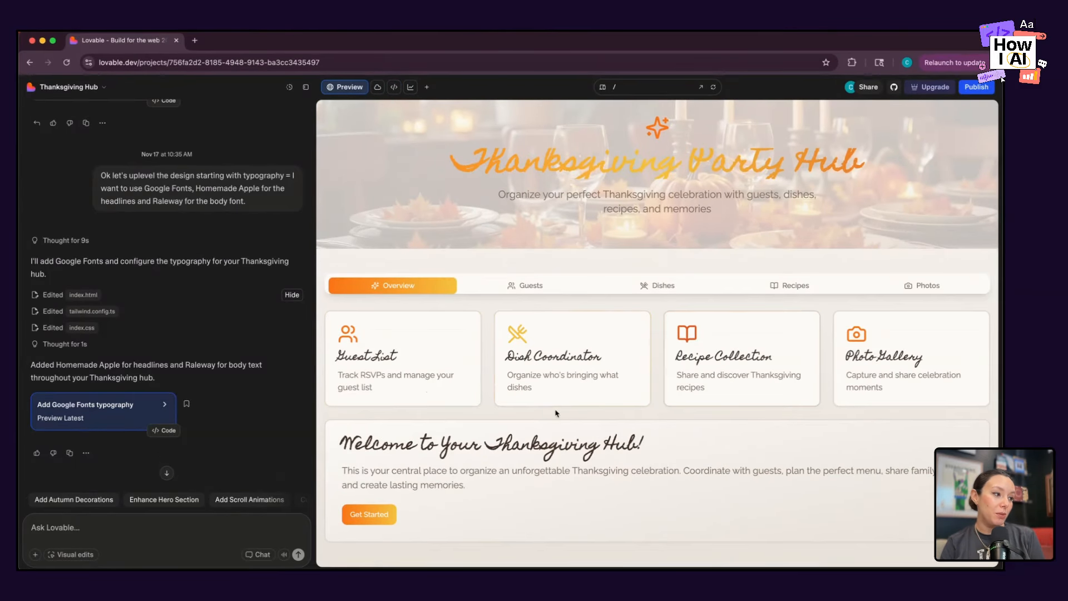
scroll(558, 411, "up", 1)
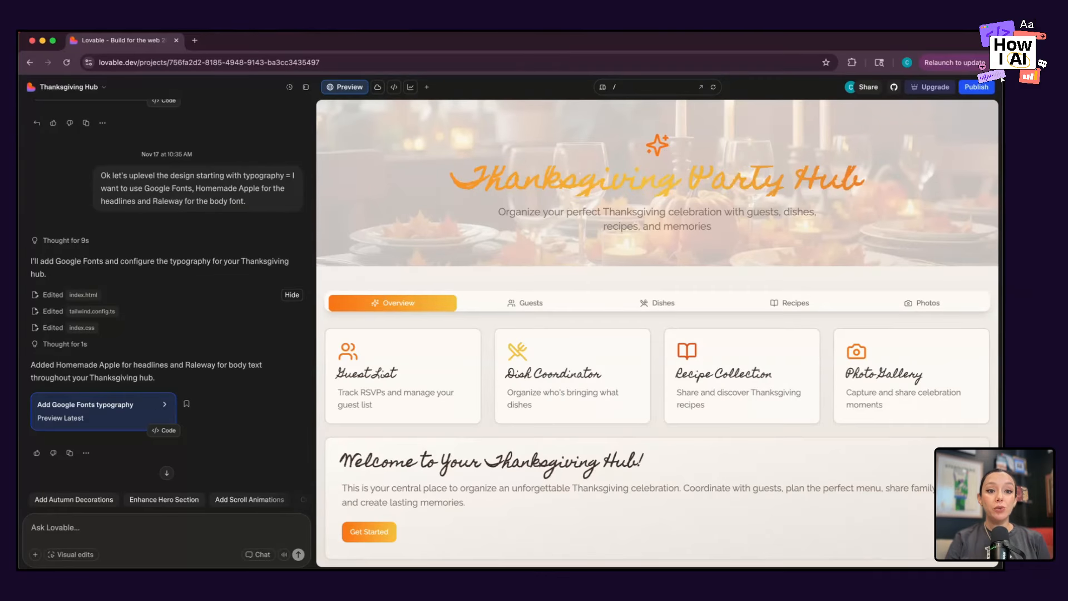
left_click(1003, 79)
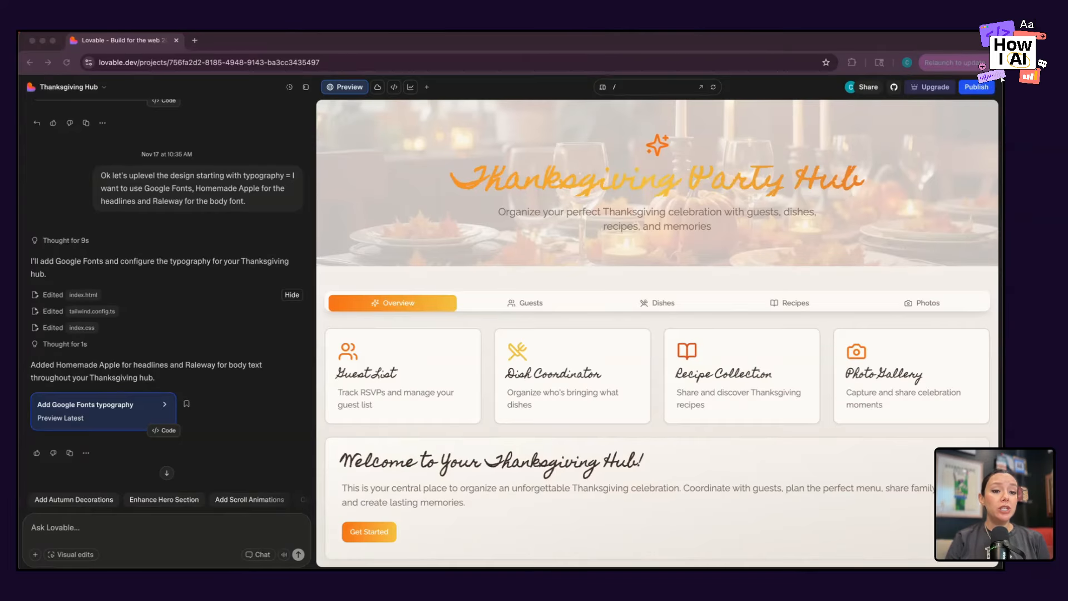
Switch to the Midjourney browser window, view the X post about the Whimsy Textured Storybook Paint style and highlight "--sref 419519381".
left_click_drag(630, 47, 187, 54)
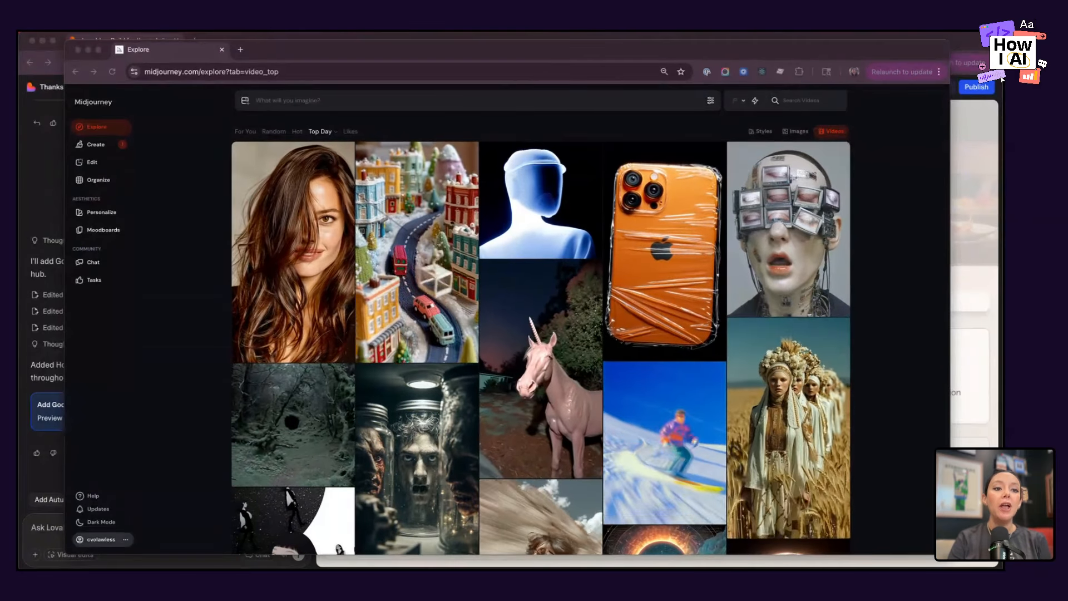
left_click_drag(703, 145, 253, 51)
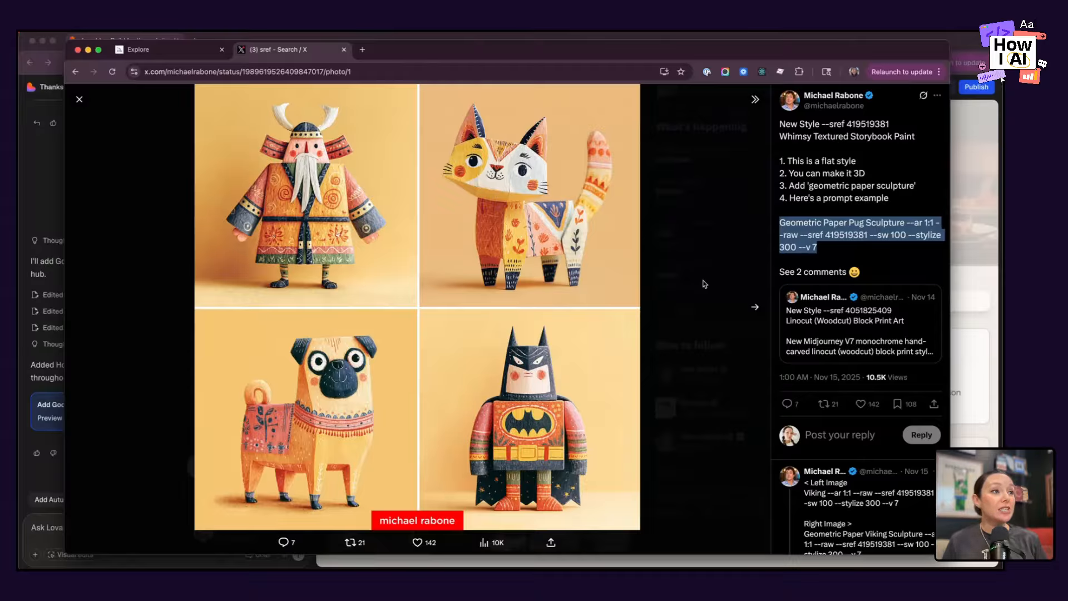
left_click_drag(822, 124, 907, 131)
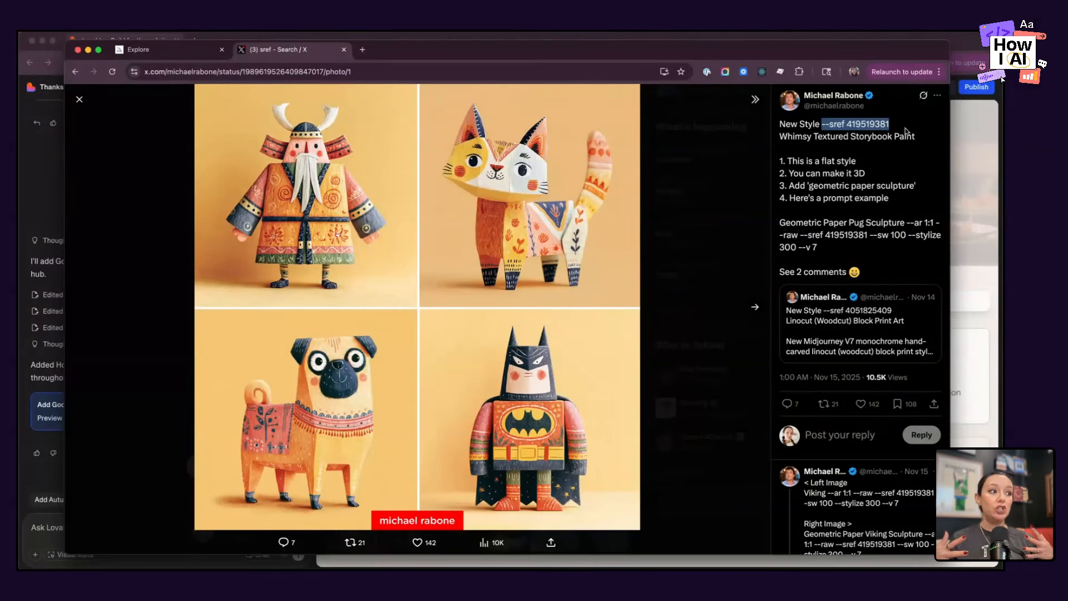
key("super+Tab")
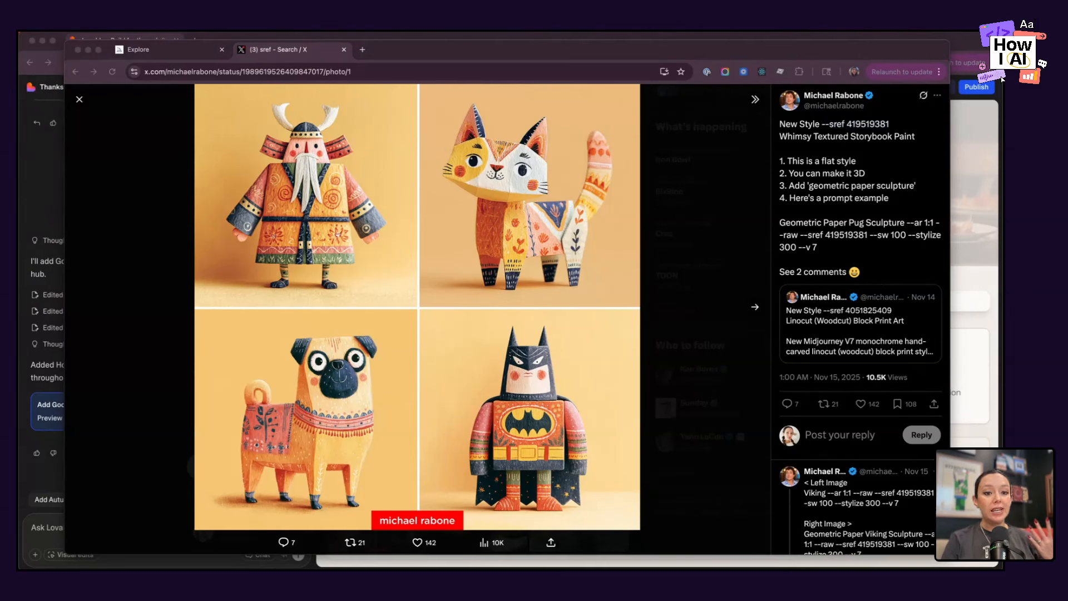
key("super+Tab")
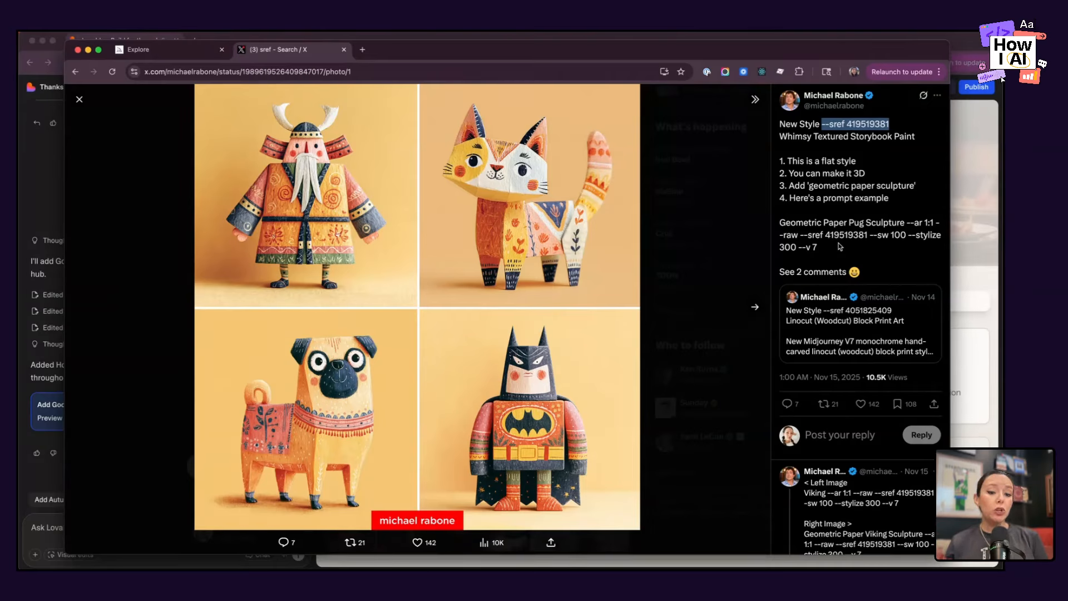
left_click(838, 246)
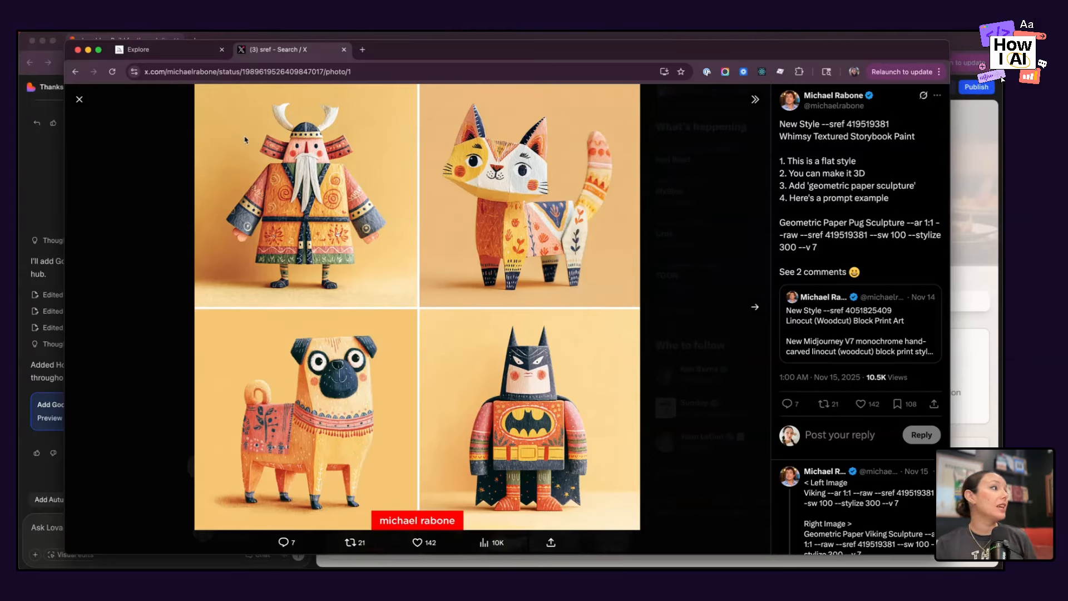
Open the pumpkin and wheat-vase harvest table image from Midjourney's Create page and compare it with the Lovable preview.
left_click(177, 58)
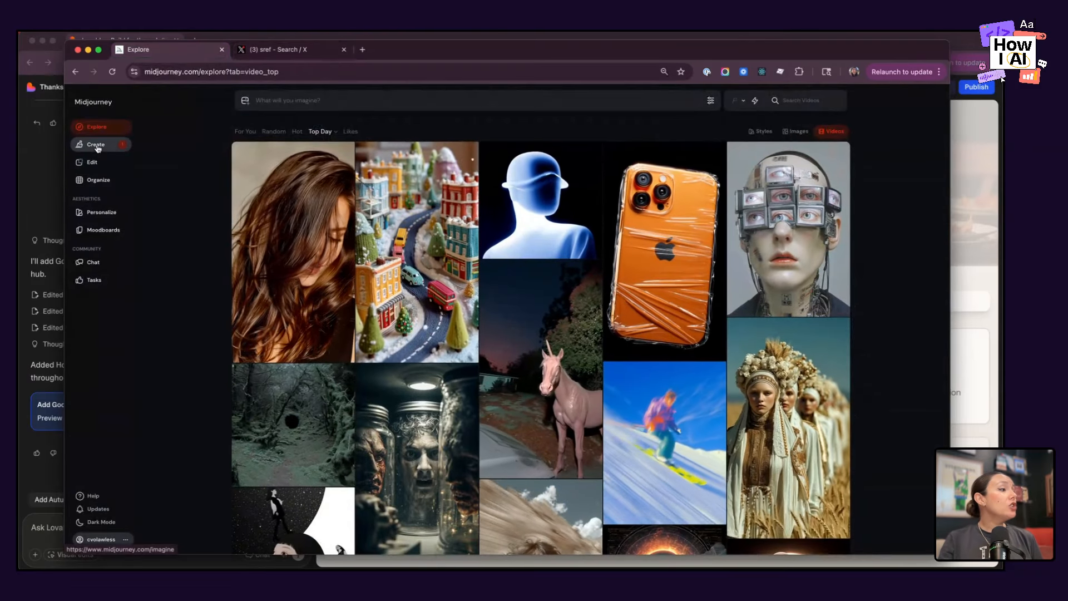
left_click(95, 144)
scroll(294, 155, "down", 10)
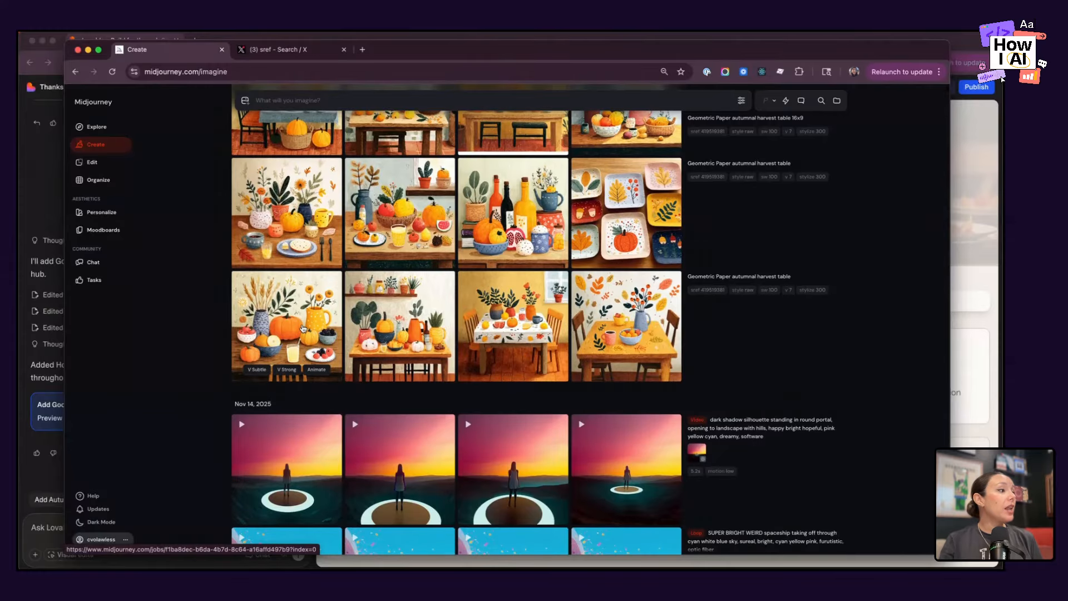
left_click(415, 282)
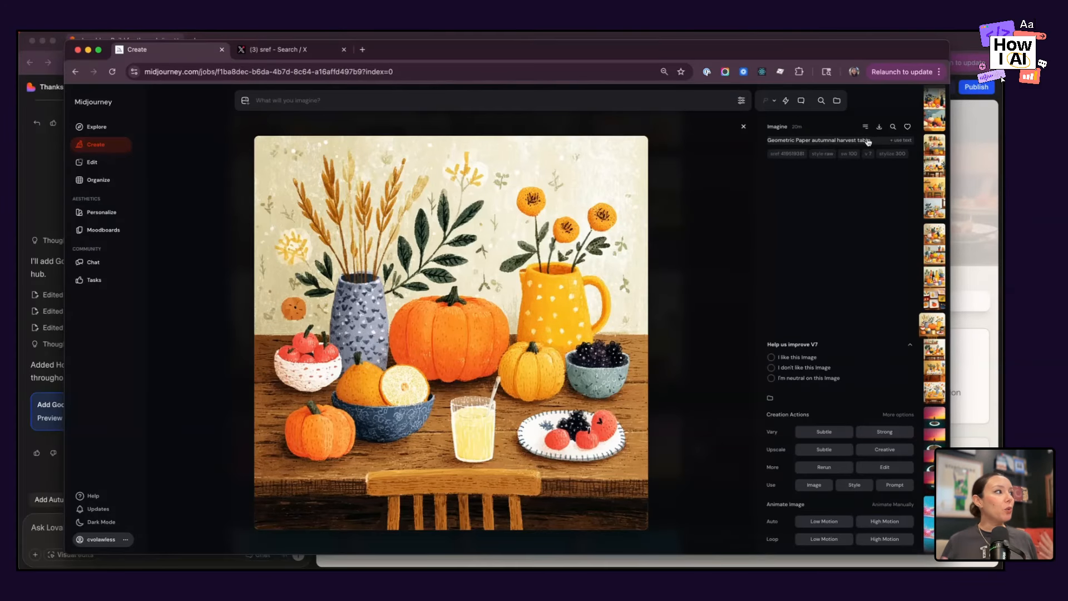
left_click(53, 164)
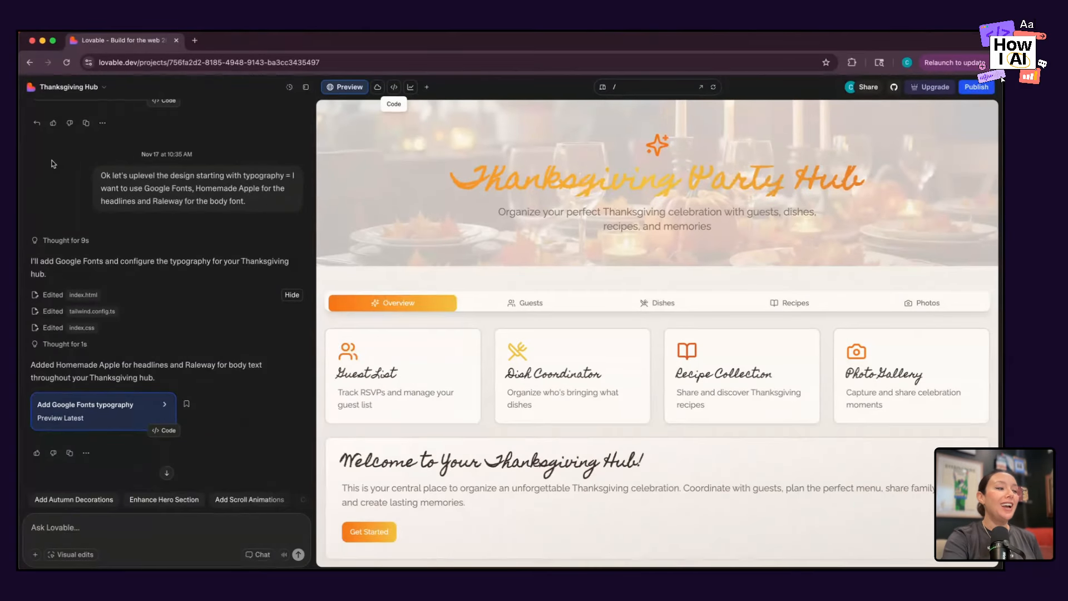
key("super+grave")
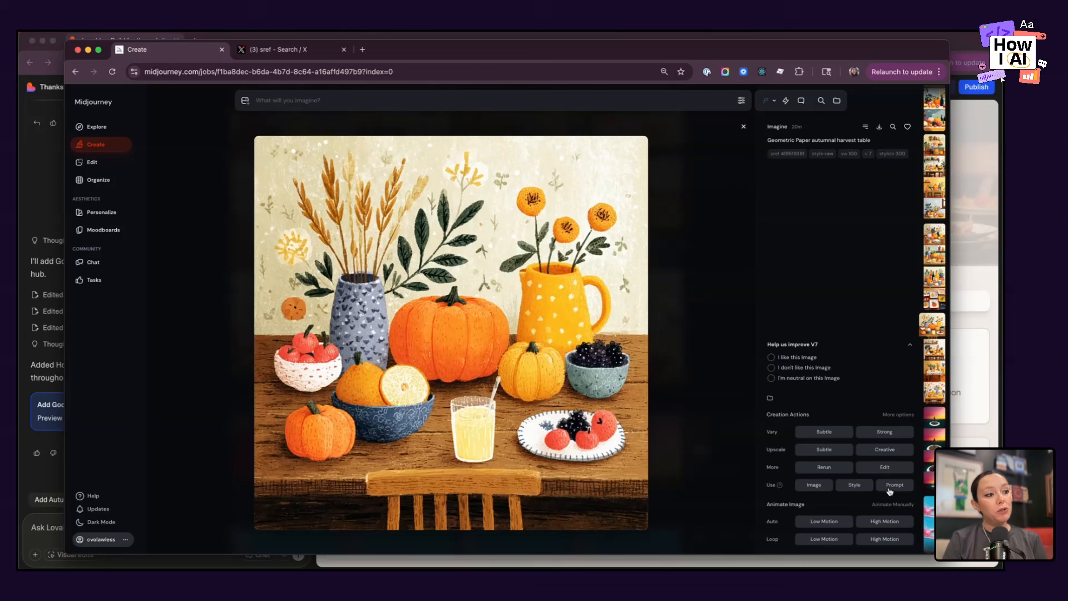
Reuse the harvest table image's prompt in Midjourney's prompt bar.
key("super+equal")
key("super+equal")
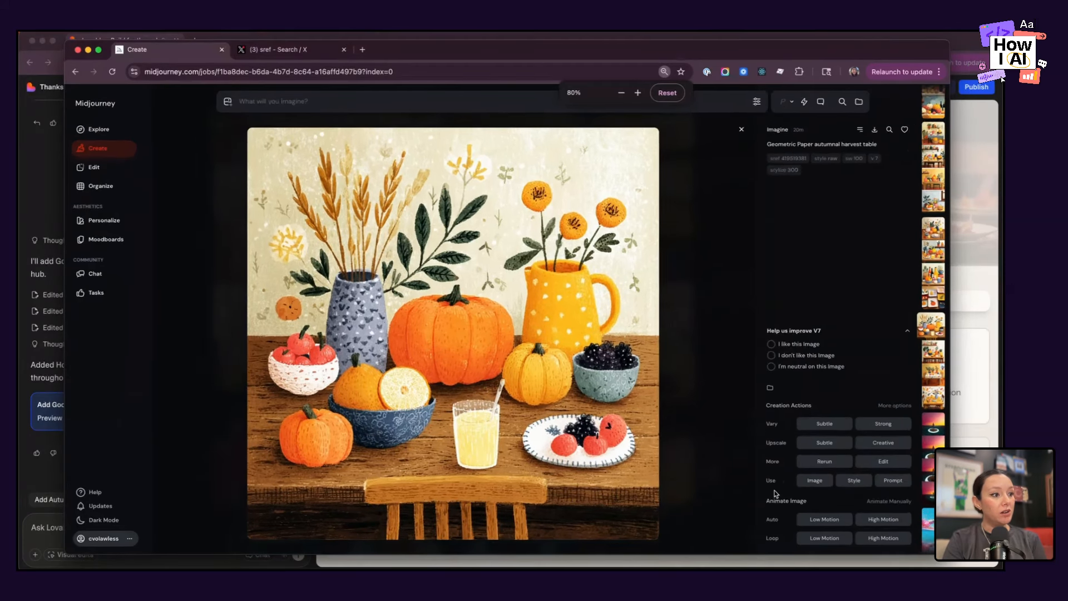
mouse_move(770, 470)
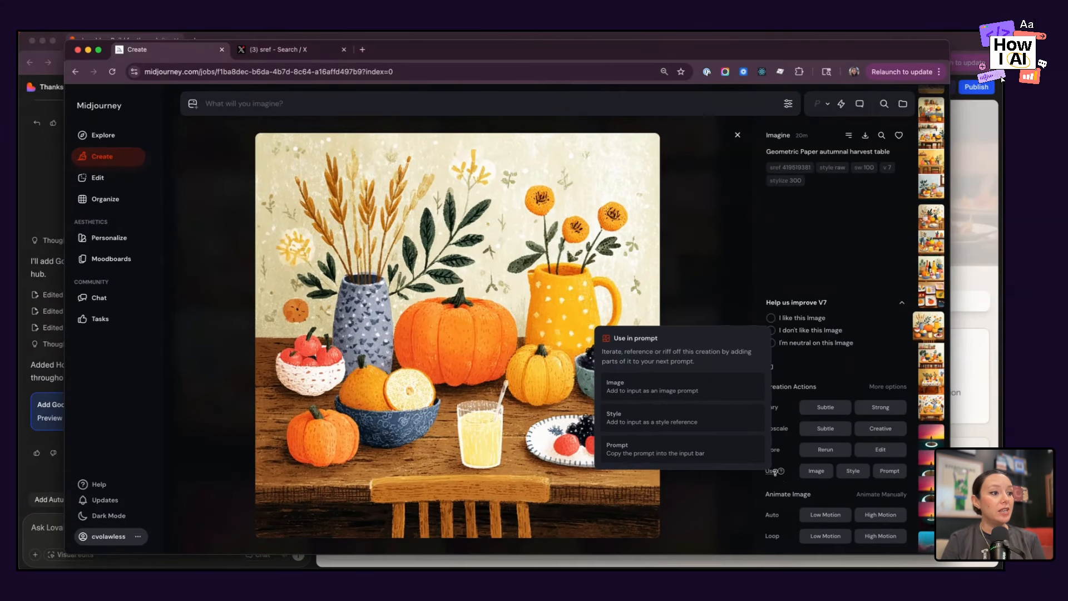
left_click(885, 475)
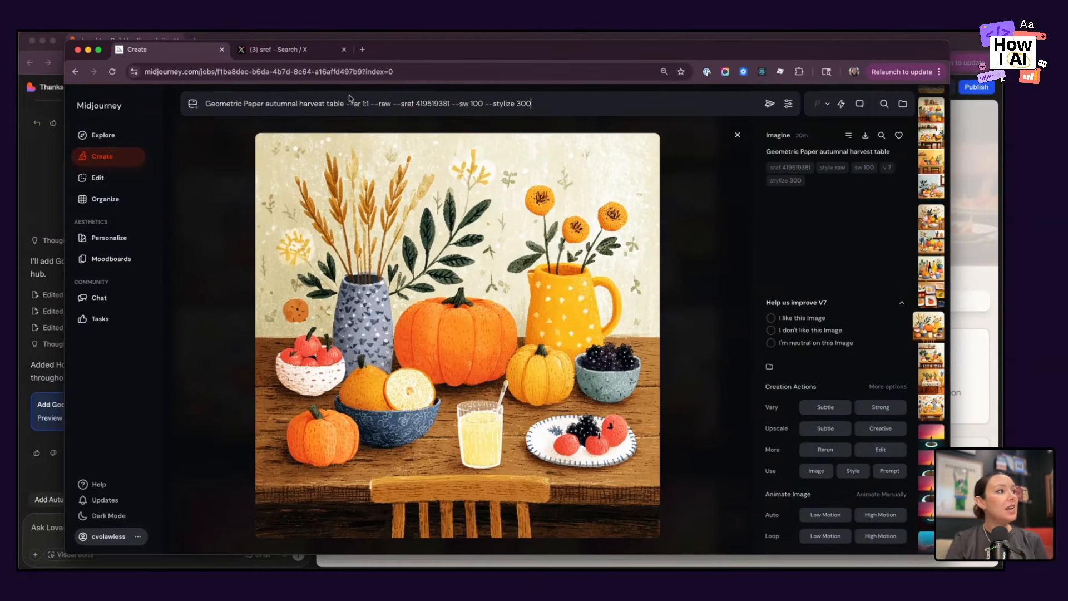
Remove "--ar 1:1" from the prompt, use the Landscape 2:1 image size and submit it.
left_click_drag(346, 103, 369, 106)
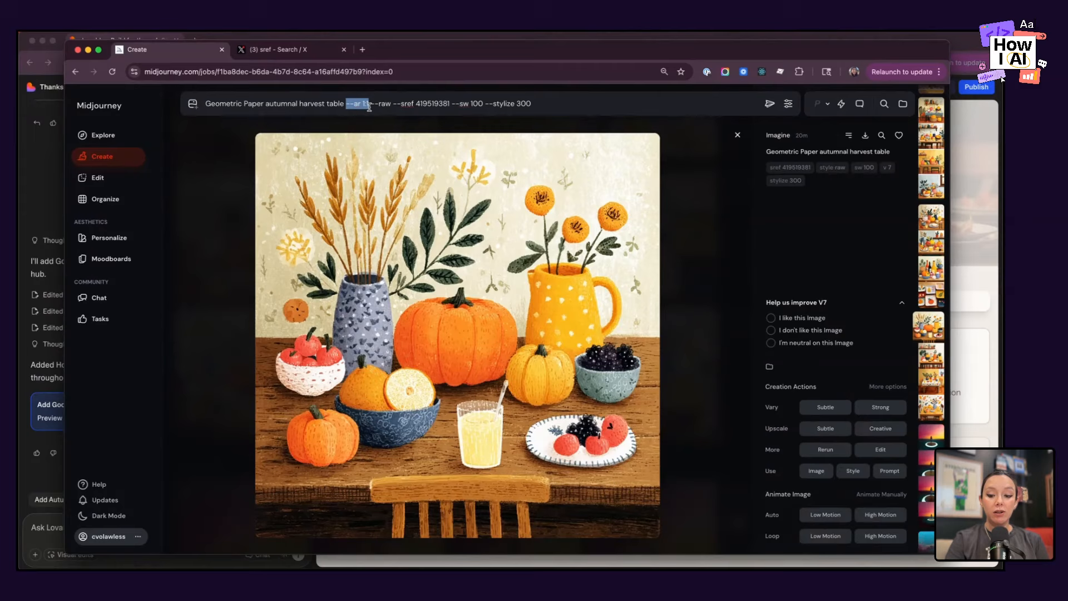
key("BackSpace")
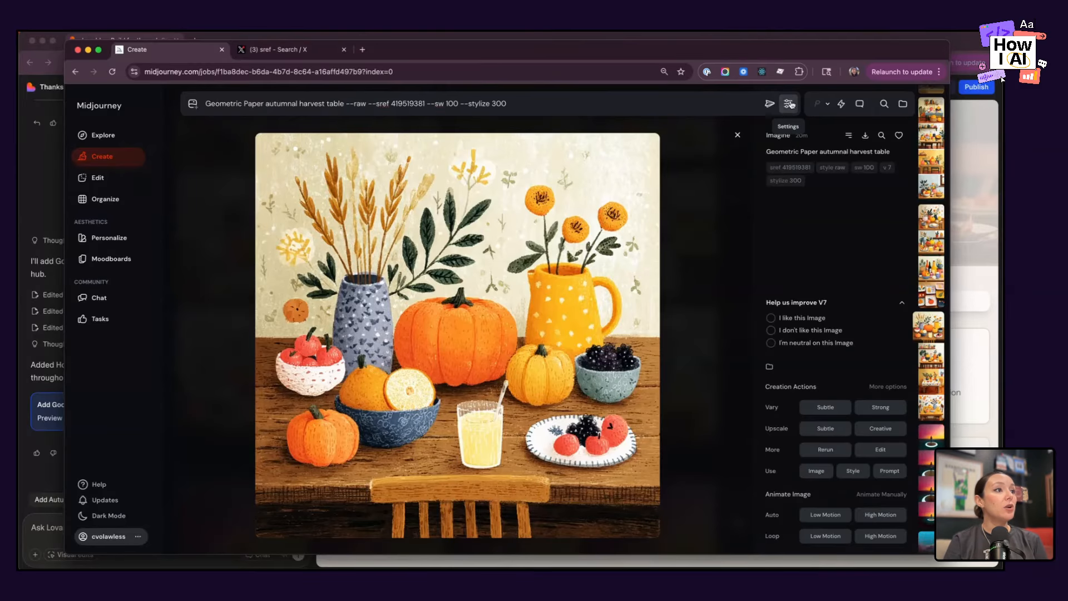
left_click(788, 104)
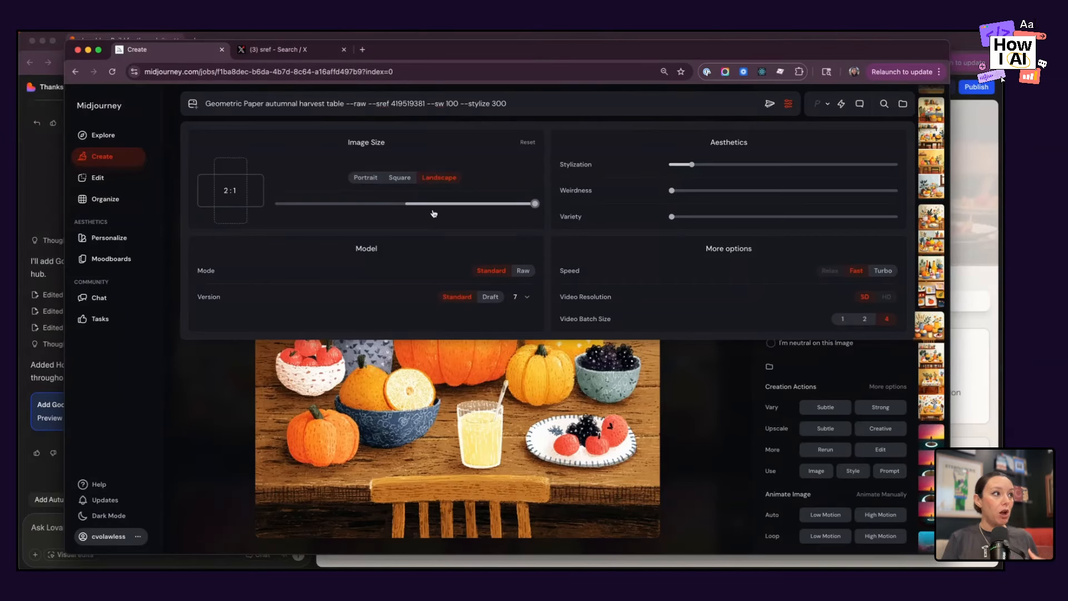
left_click(770, 105)
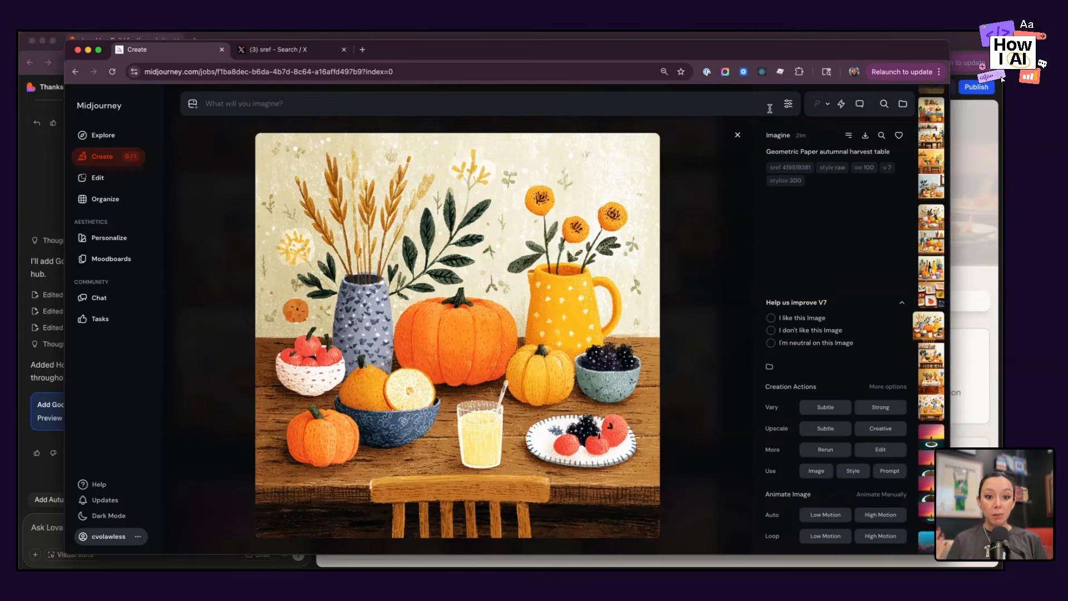
Open the new harvest table image with the coral walls and window, save it, and switch back to Lovable.
left_click(98, 166)
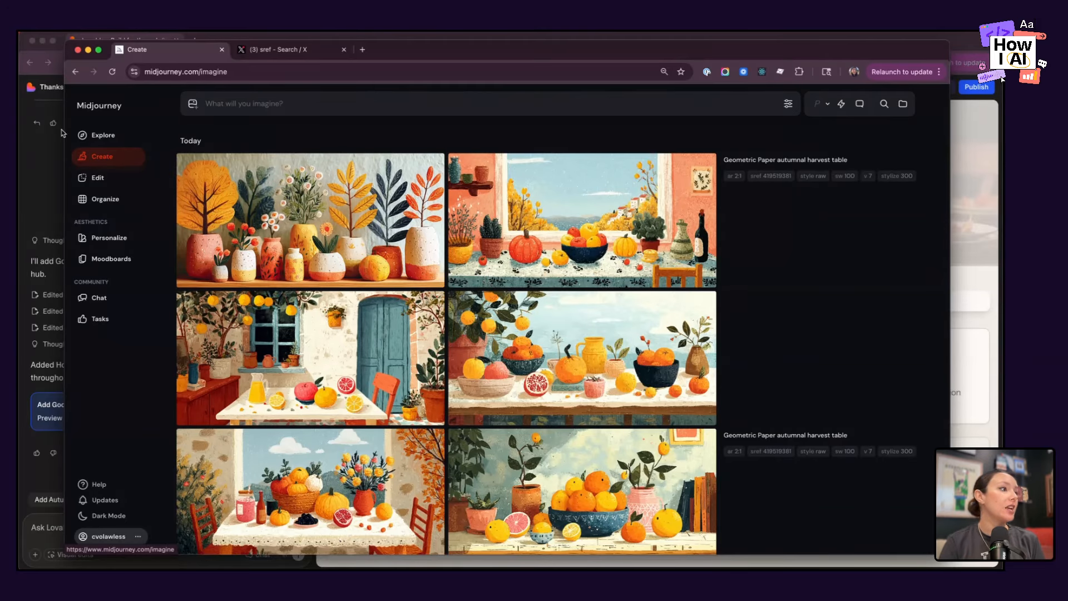
left_click(568, 243)
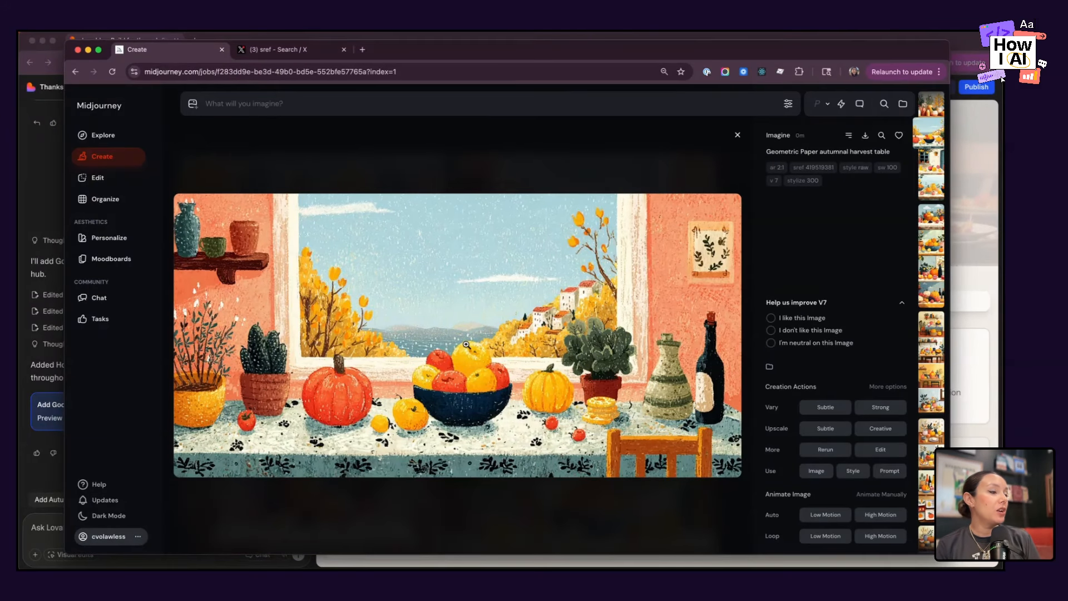
right_click(546, 325)
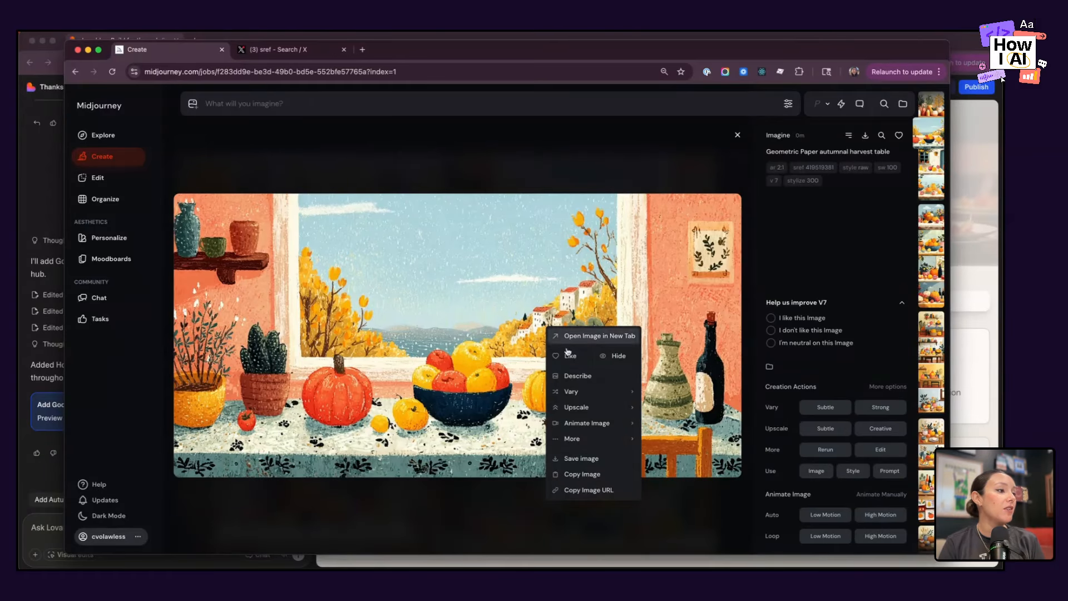
left_click(581, 460)
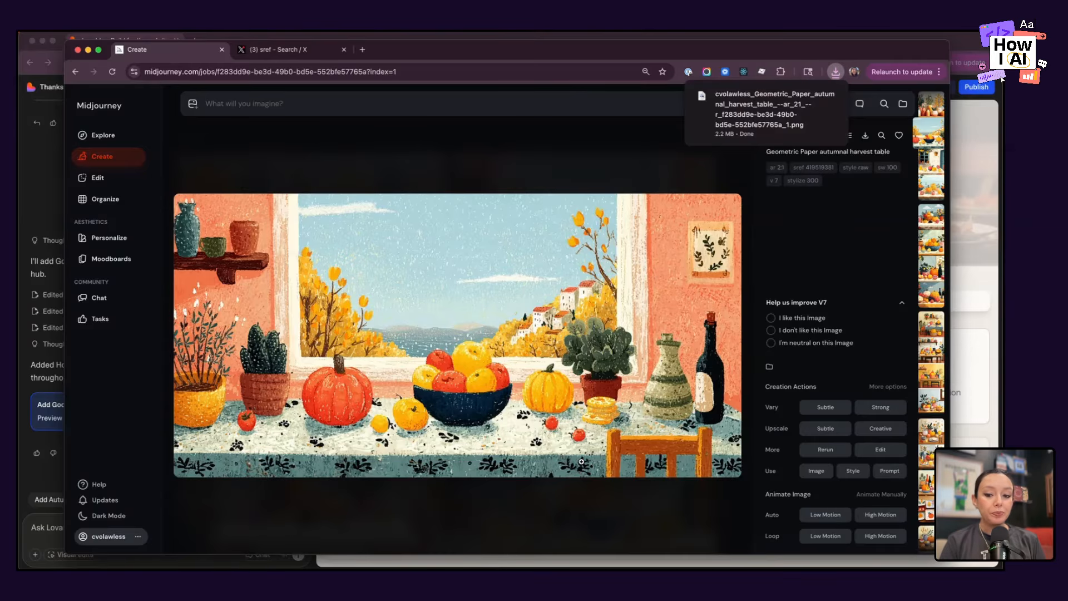
left_click(35, 486)
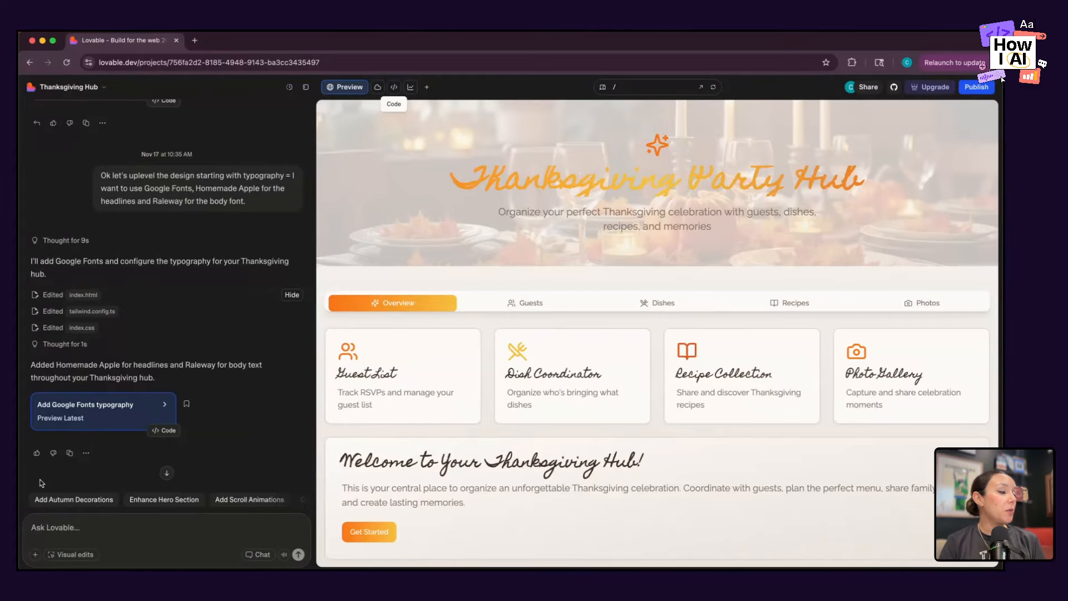
Start a chat prompt saying the header needs to be improved and that the supplied image is wanted for the background.
left_click(81, 527)
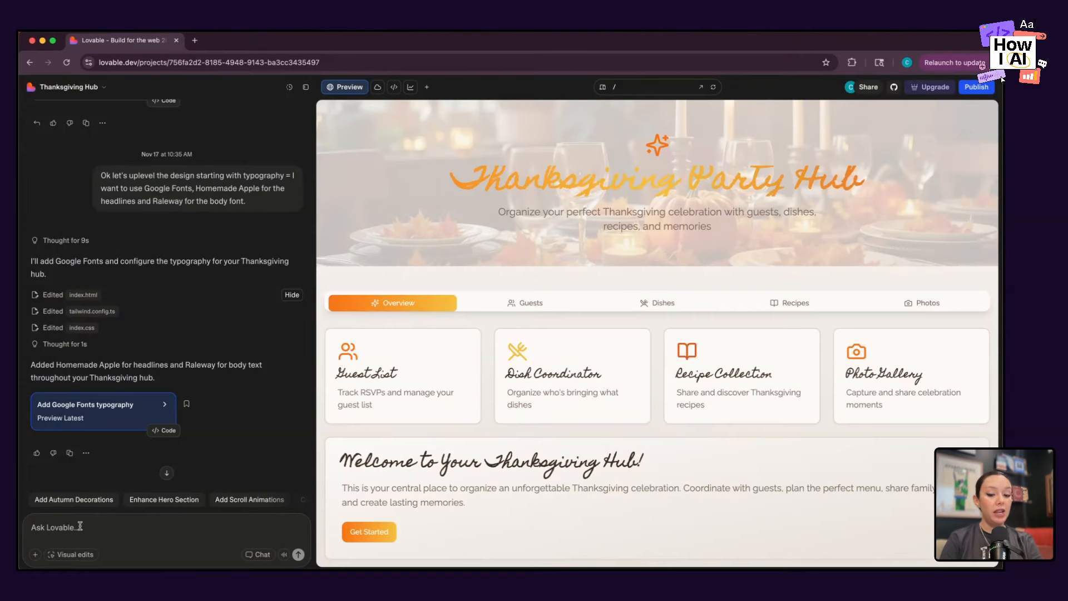
type("Ok - the")
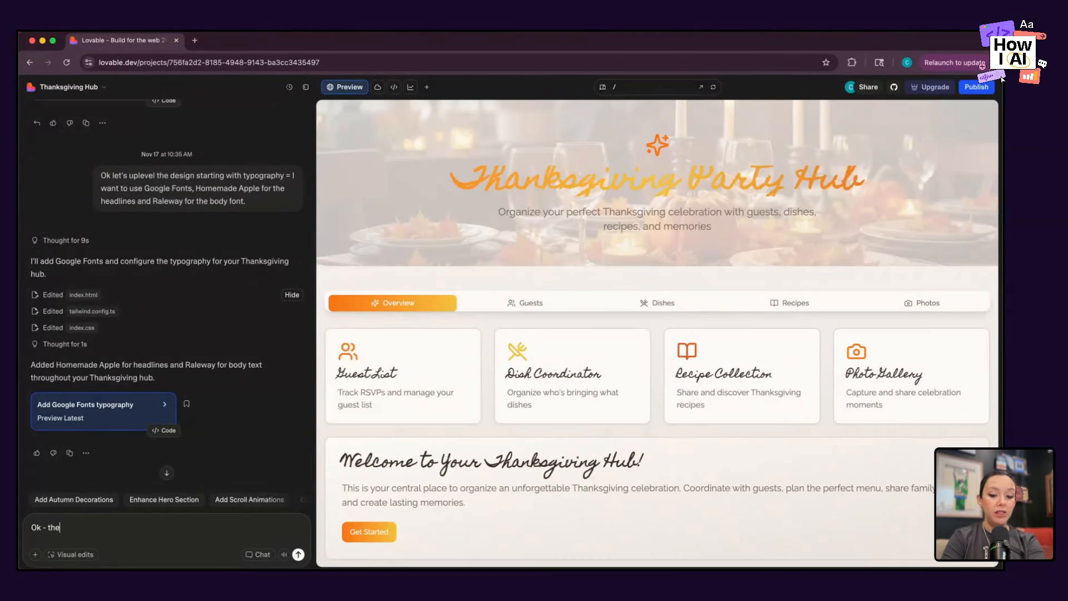
type(" header needs to be ")
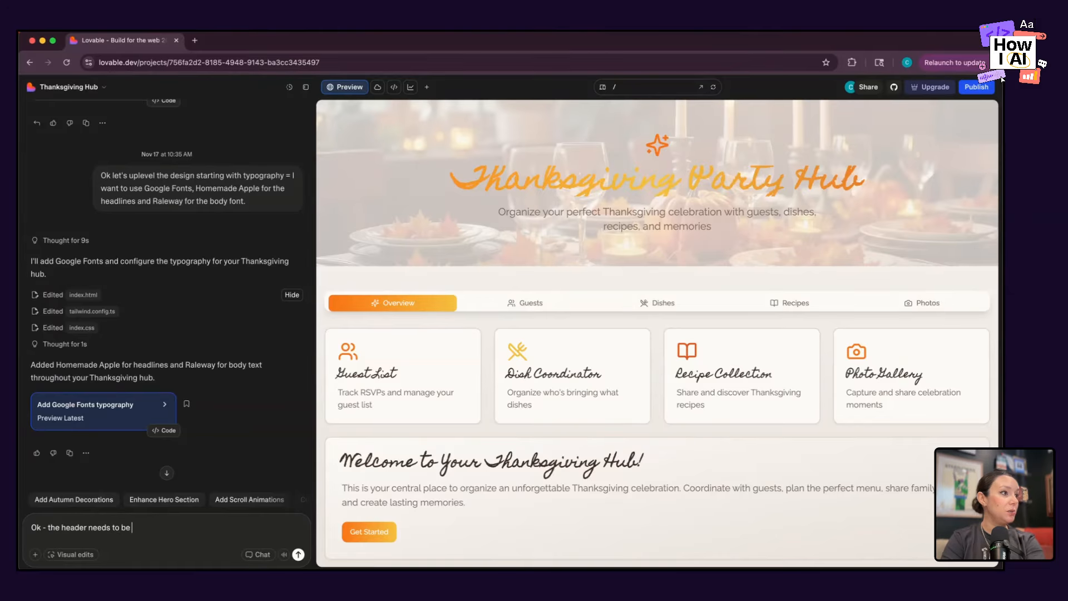
type("improved")
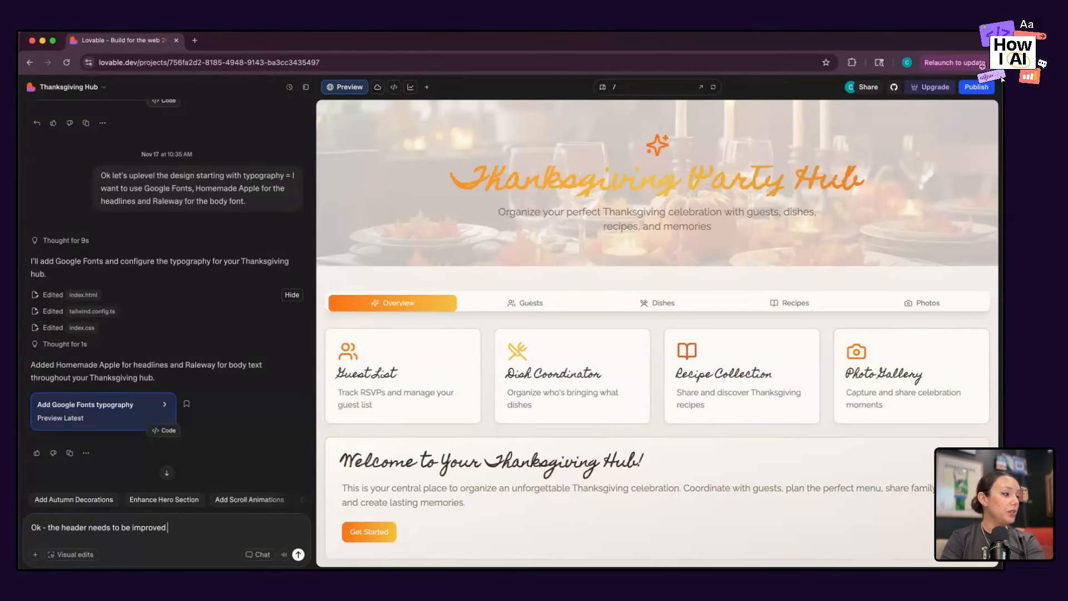
type(" - here is")
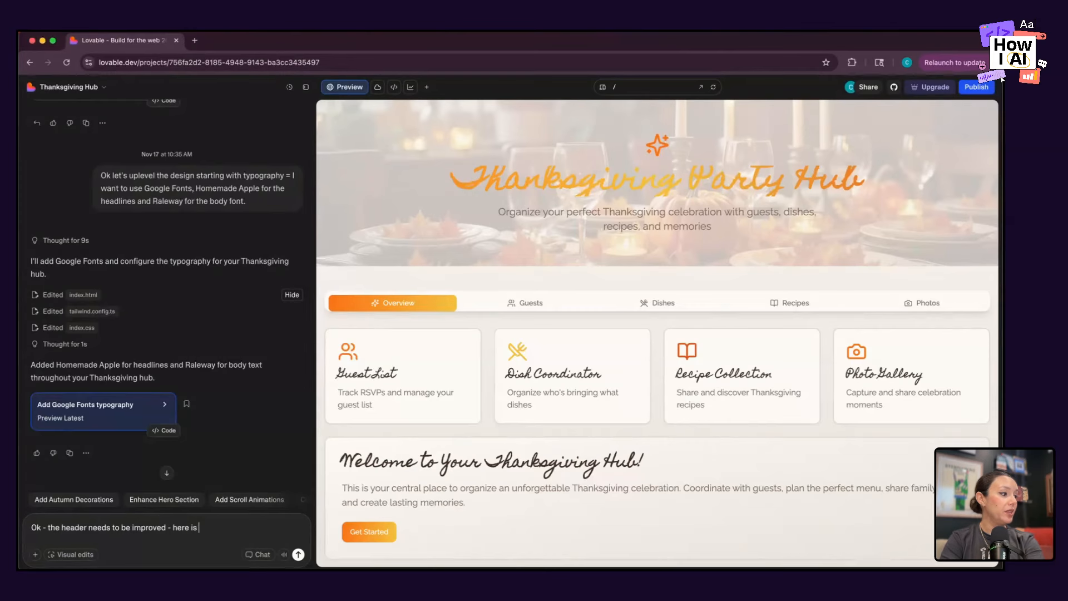
type(" the image I want for the backgr")
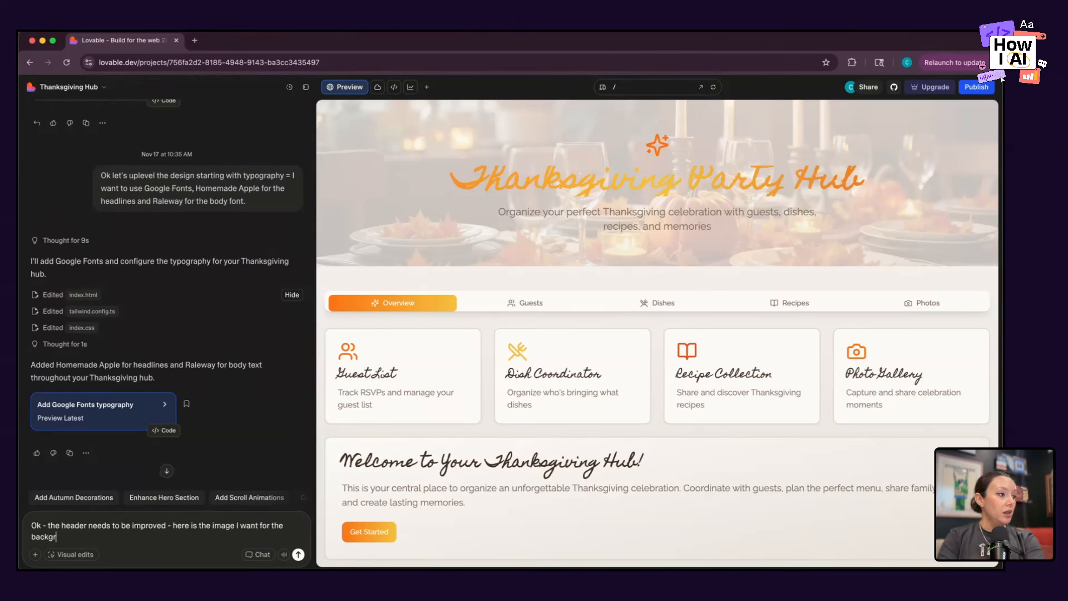
type("ound, I")
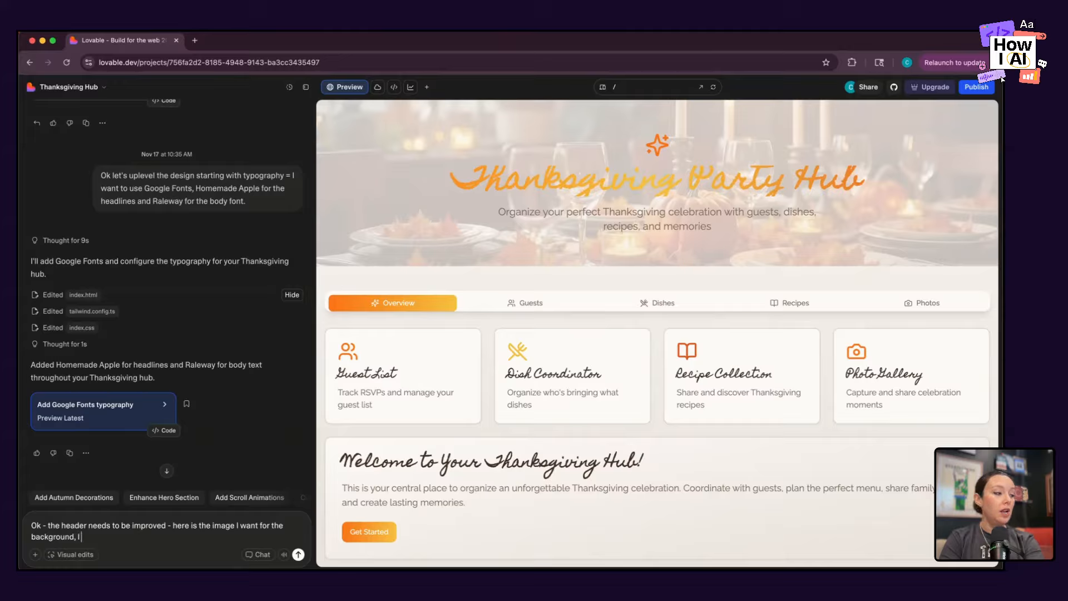
type(" also want the title of")
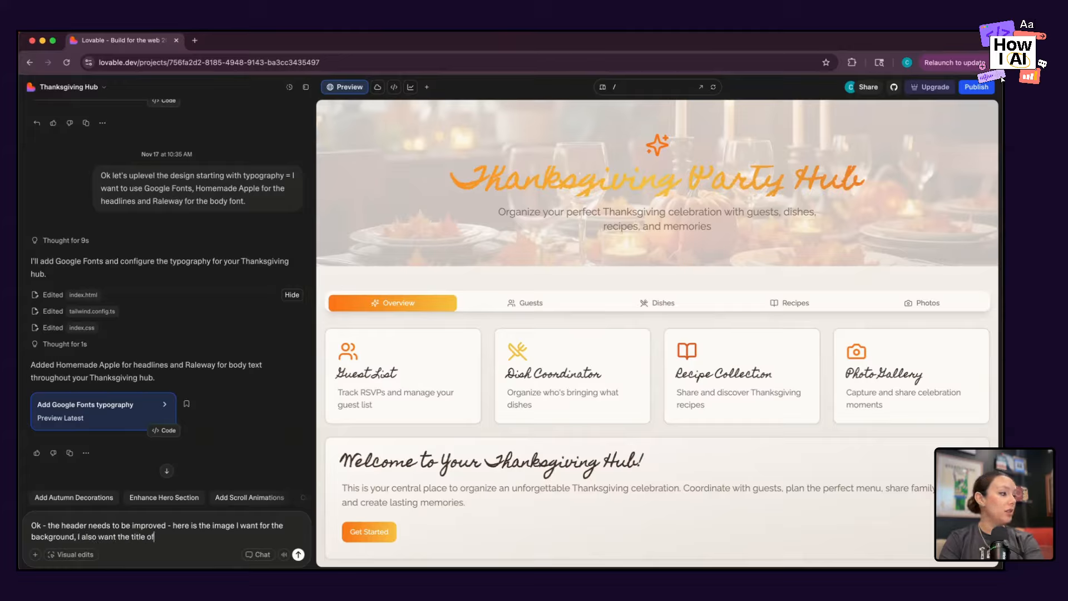
type(" the page to be \"Cla")
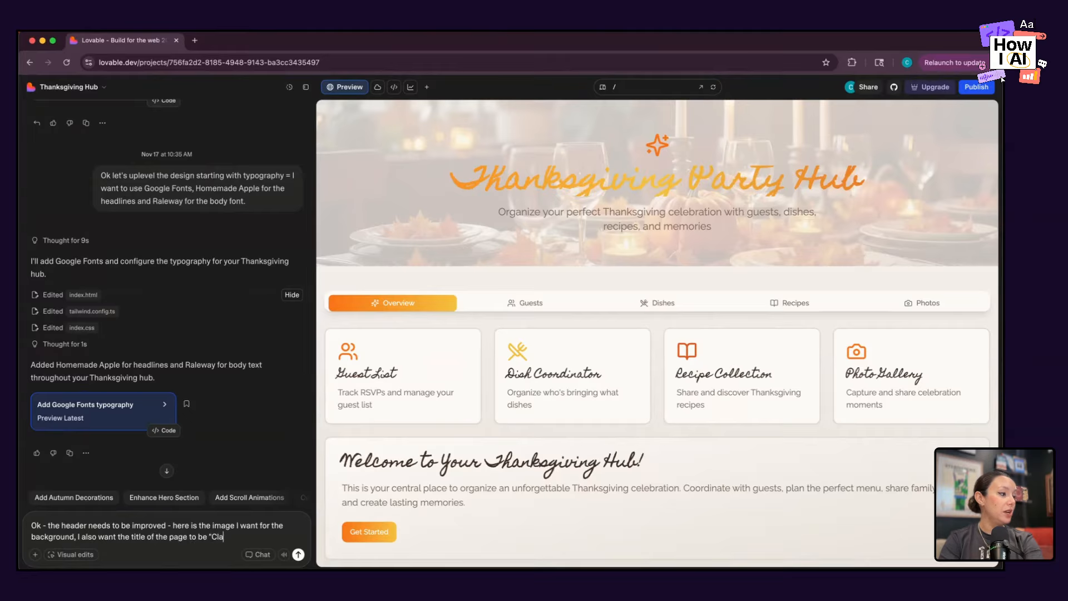
type("ire's Thanksgiving F")
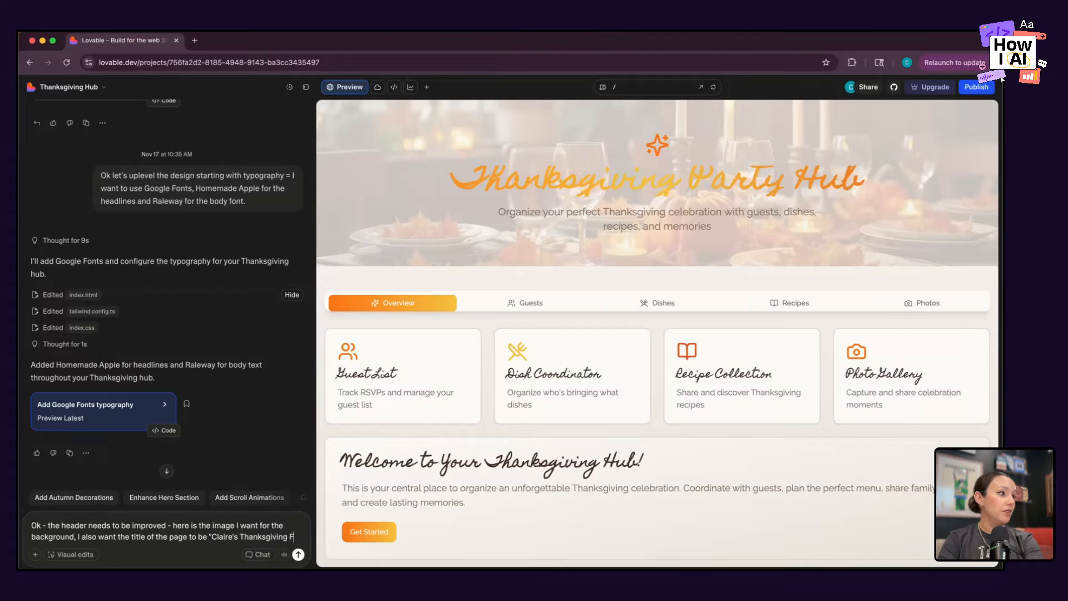
type("east\" and ")
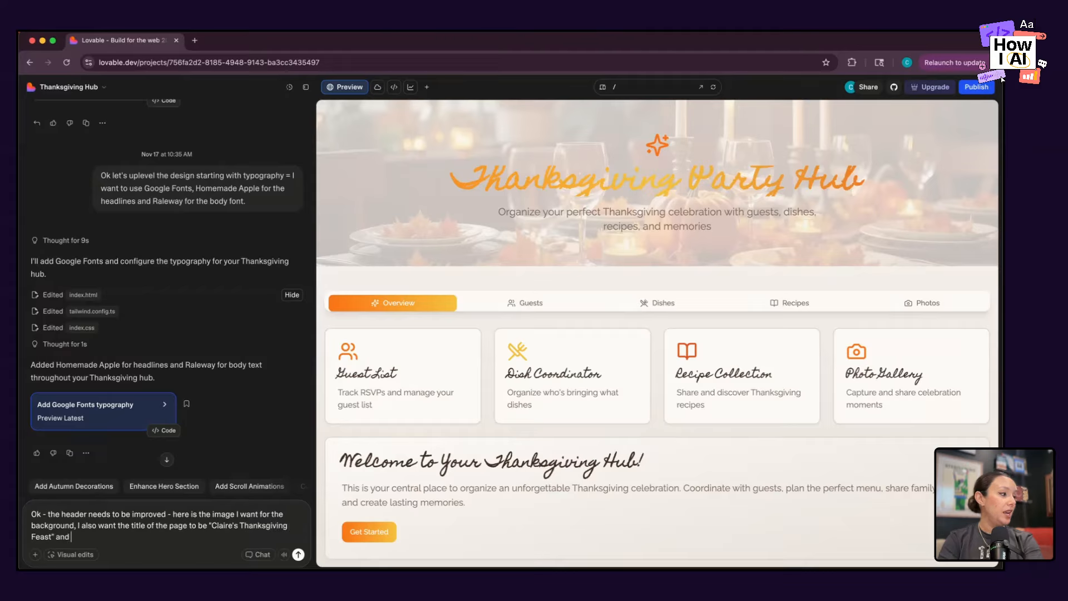
type("all the c")
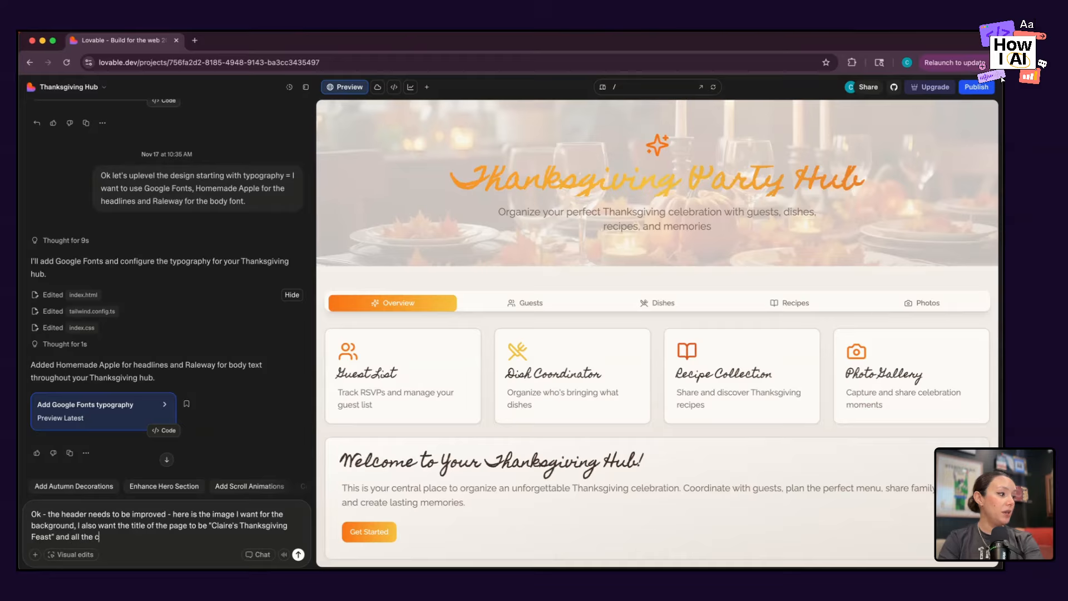
type("opy to be more persona")
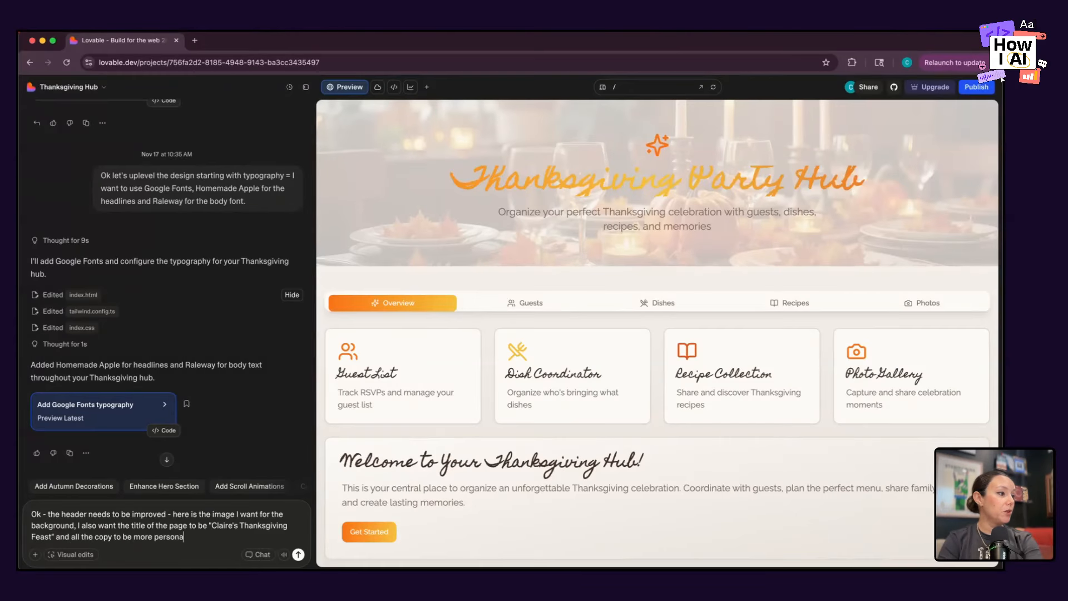
type("lized around ")
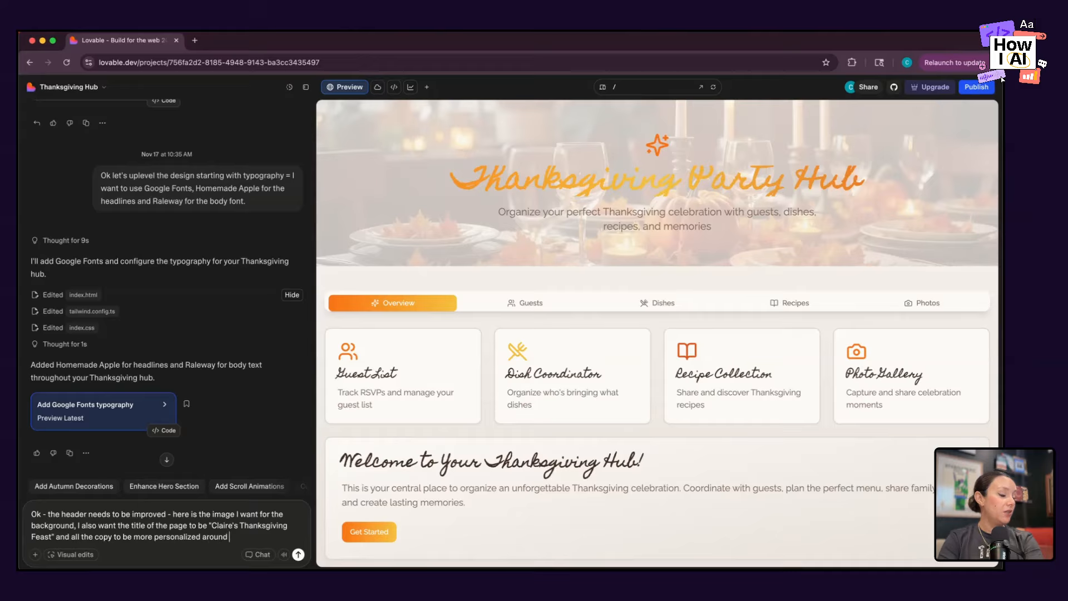
type("Claire hos")
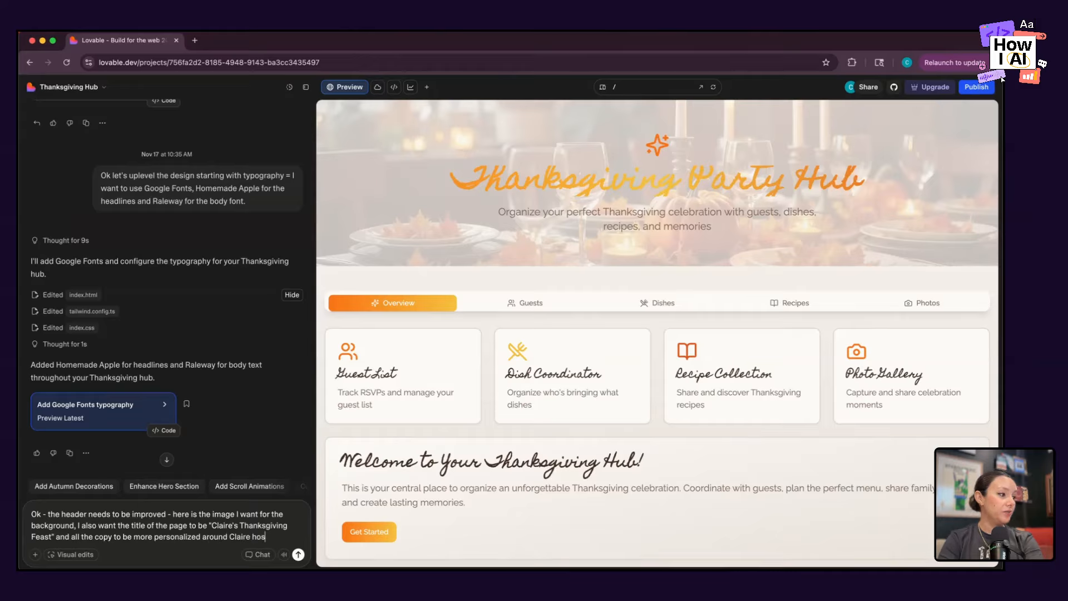
type("ting thanksgiving at")
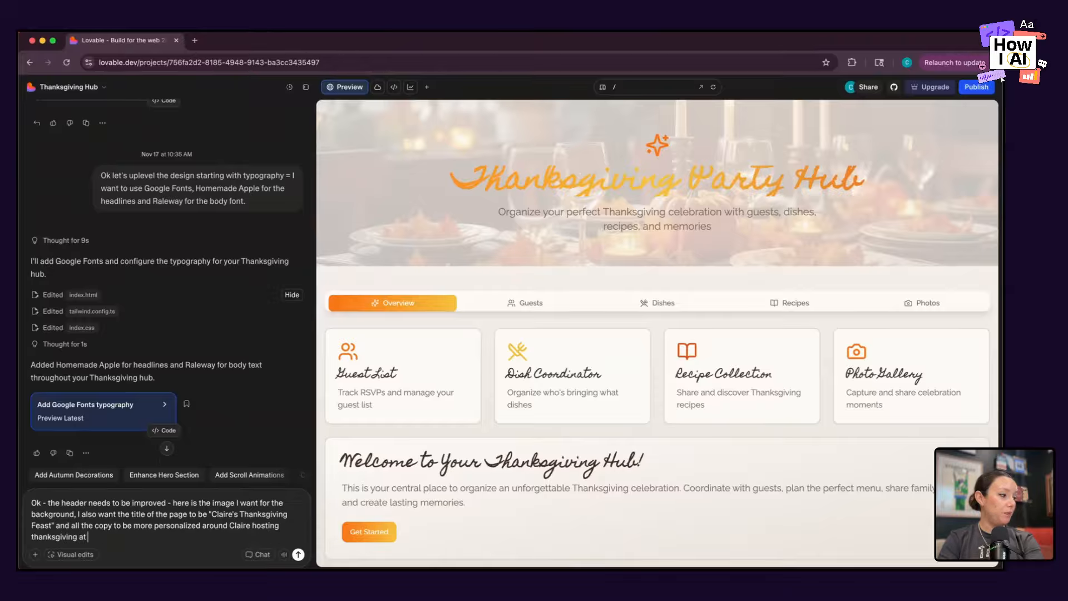
type(" home.")
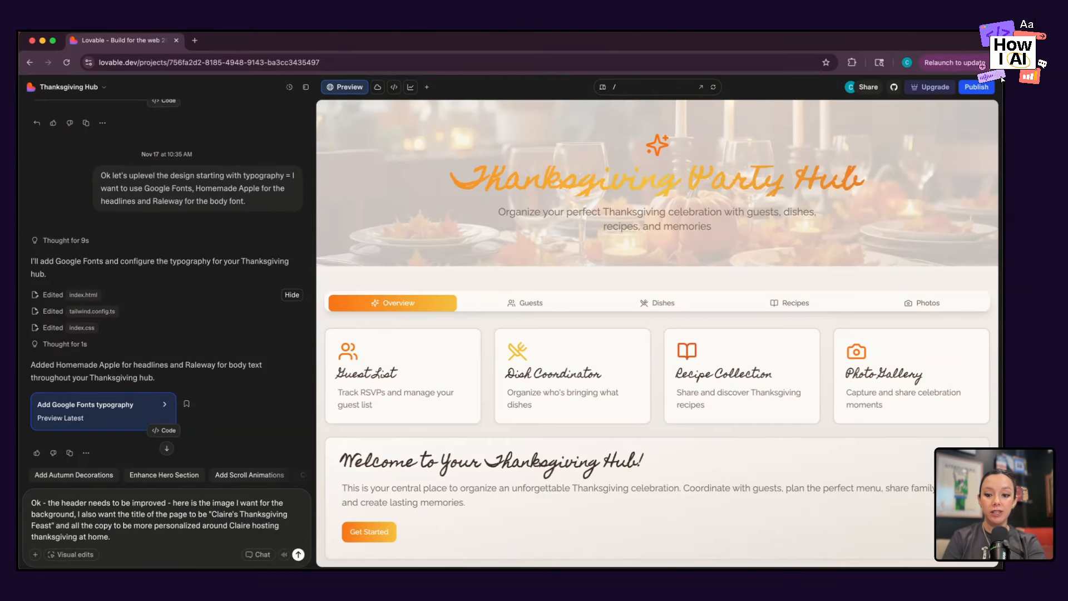
Finish the prompt asking for all copy personalized around the host's Thanksgiving at home, and send it with the saved harvest table image attached.
left_click_drag(586, 514, 208, 526)
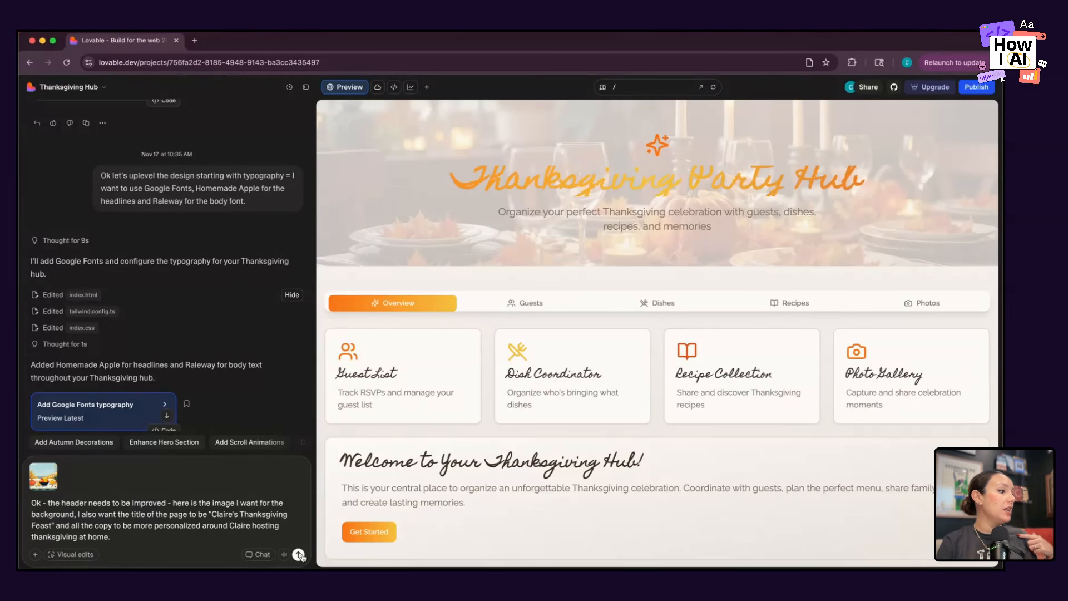
left_click(299, 555)
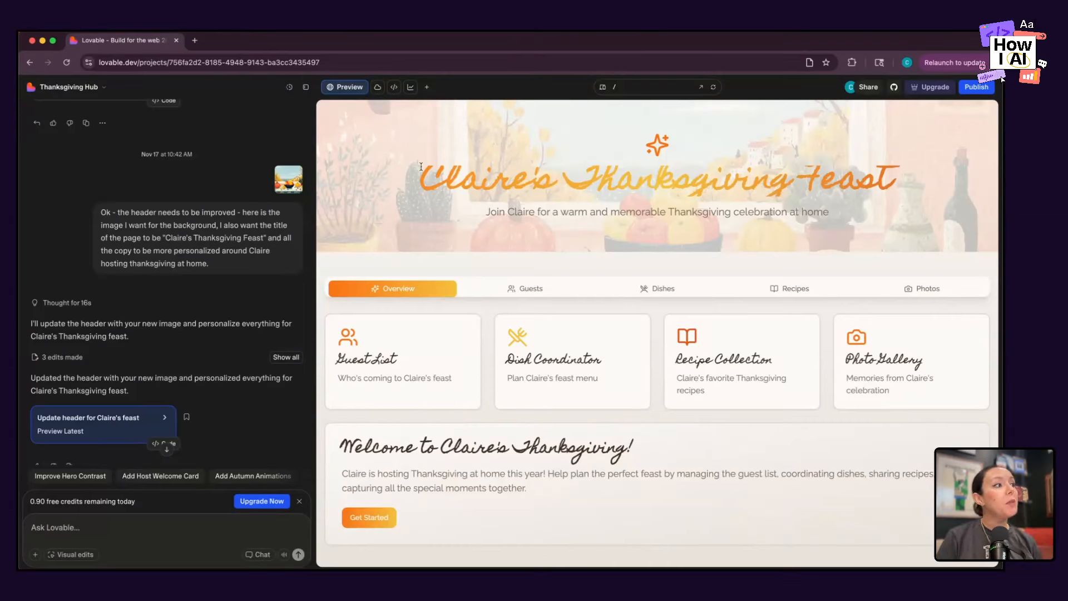
Take a screenshot of the preview's header with its clipped headline and attach it to a new chat prompt.
left_click_drag(412, 179, 905, 185)
left_click(905, 186)
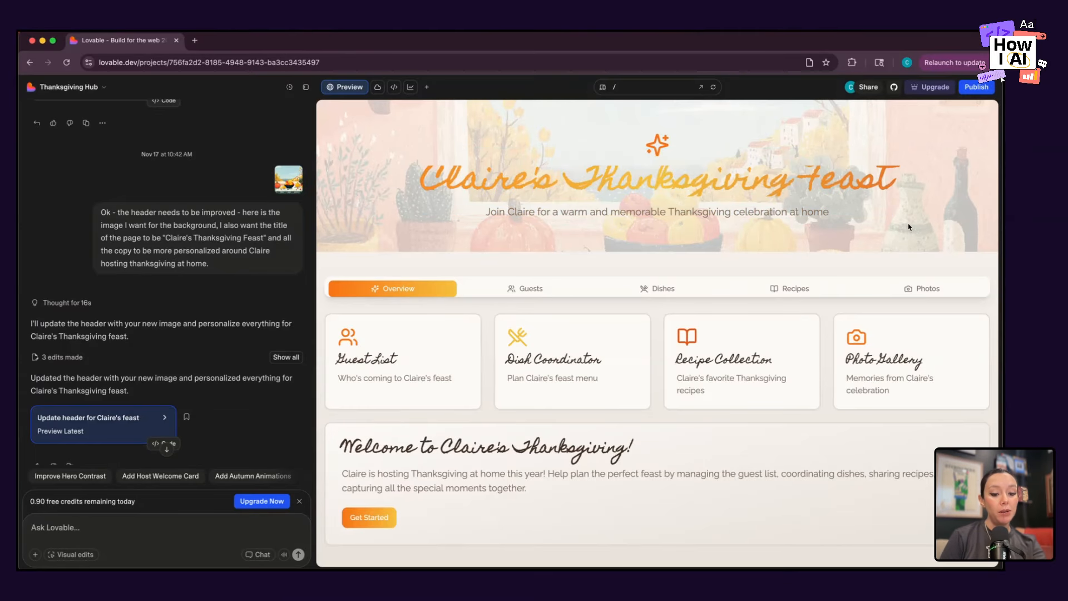
key("super+shift+4")
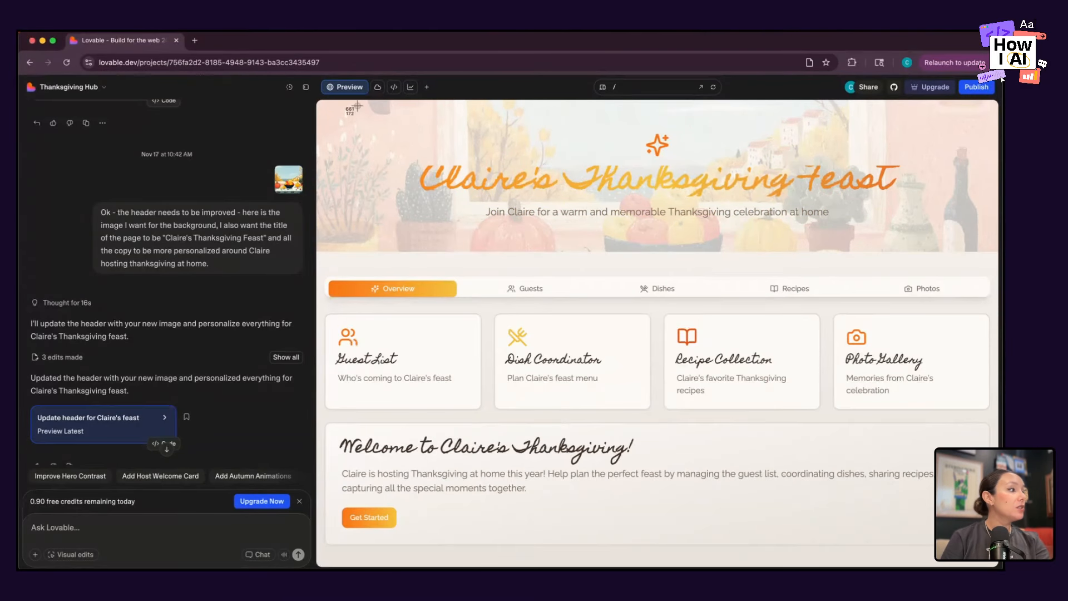
left_click_drag(358, 105, 959, 251)
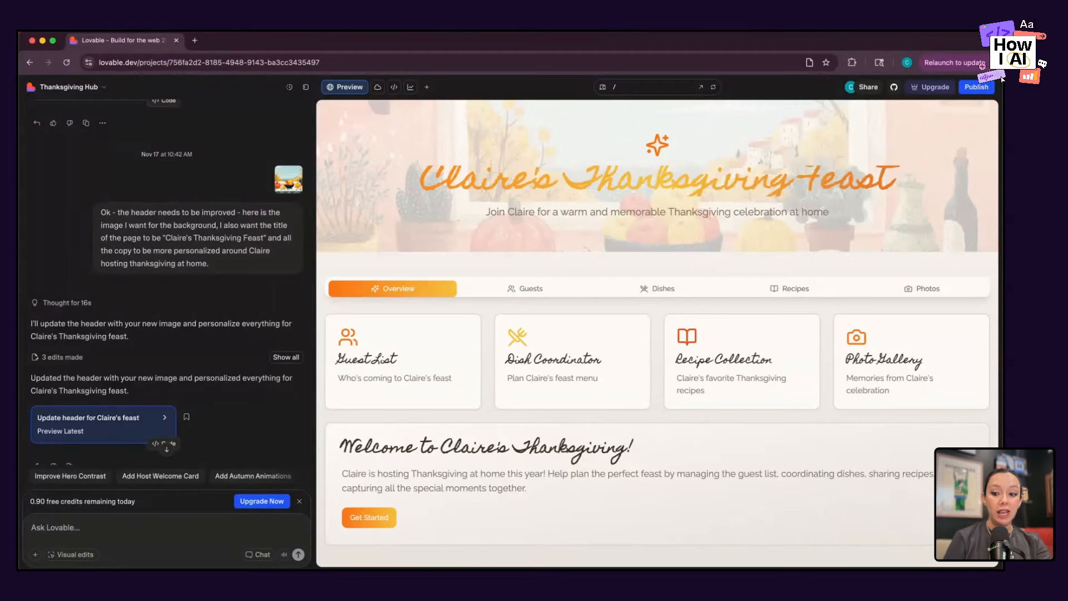
left_click_drag(963, 529, 188, 527)
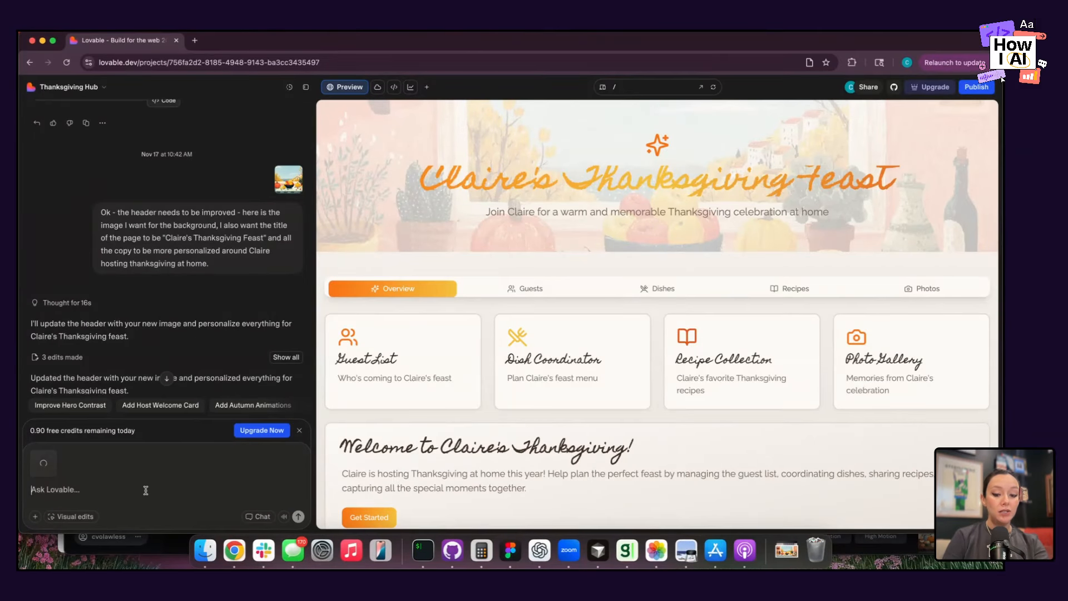
Write in the prompt "the headline text is being glipped, please fix.".
type("the hea")
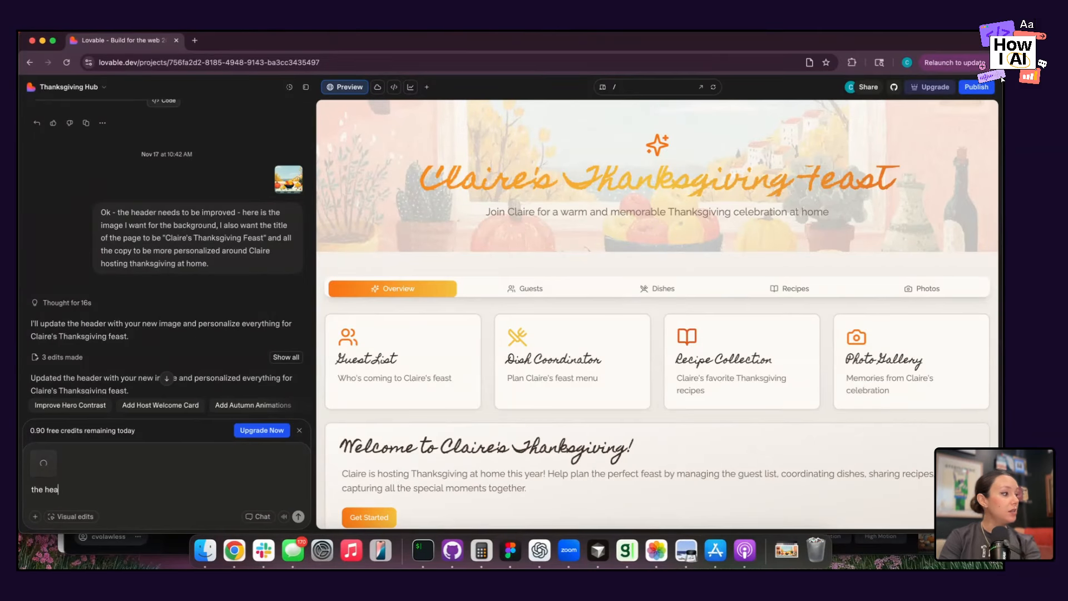
type("dline text is being")
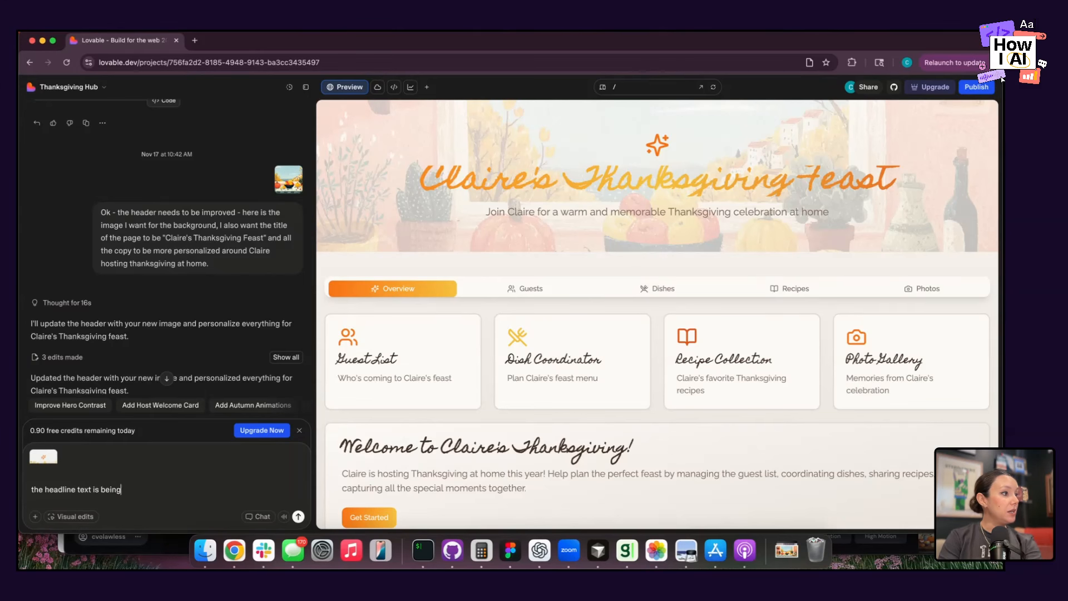
type(" glipped, please fi")
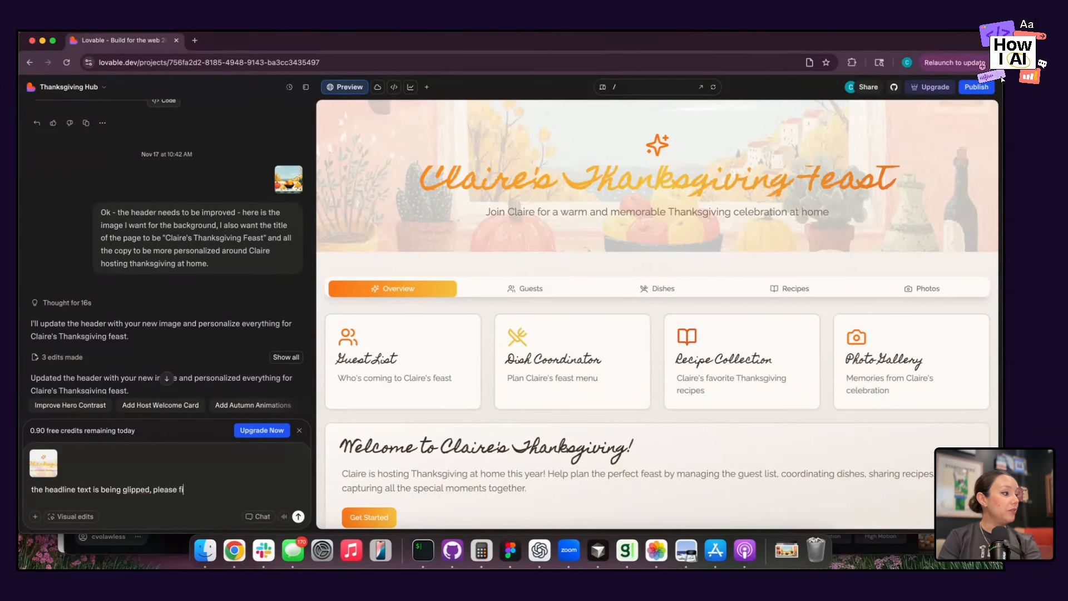
type("x. also replace ")
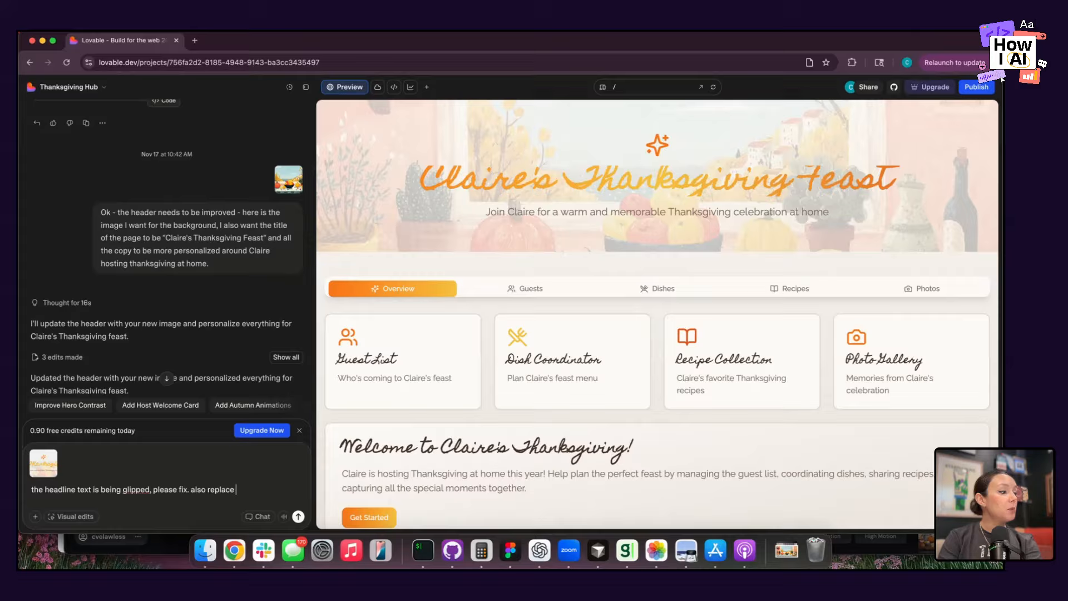
type("the star above")
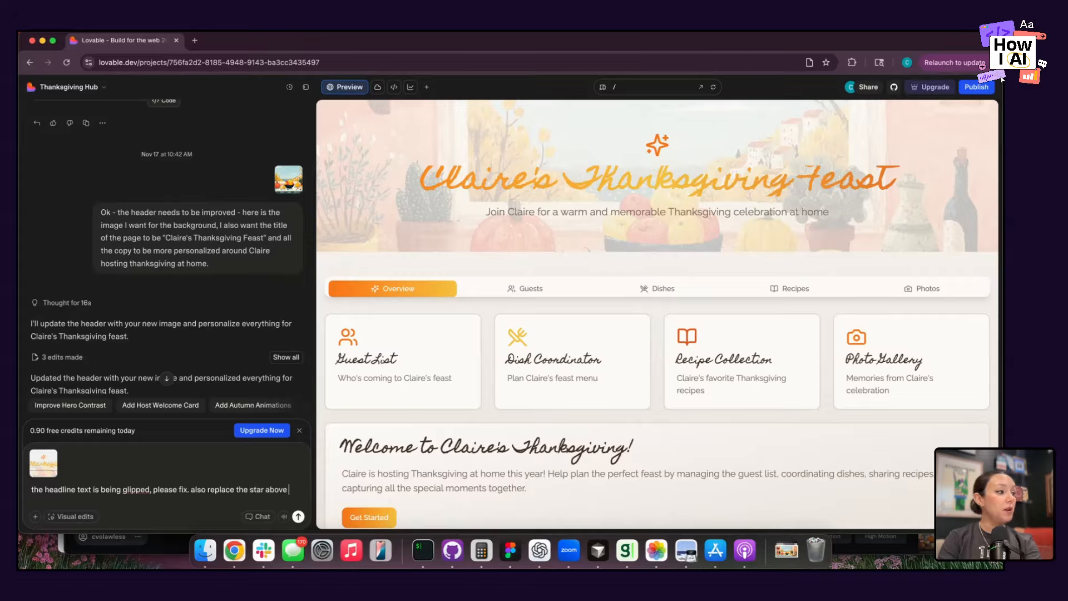
type(" the headline text with a ")
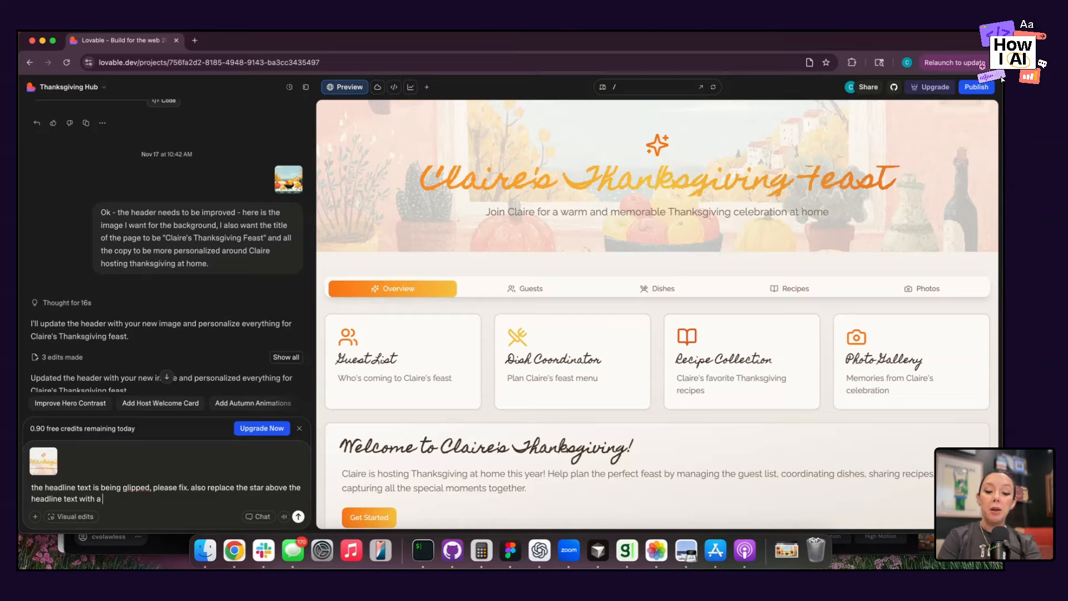
type("bu")
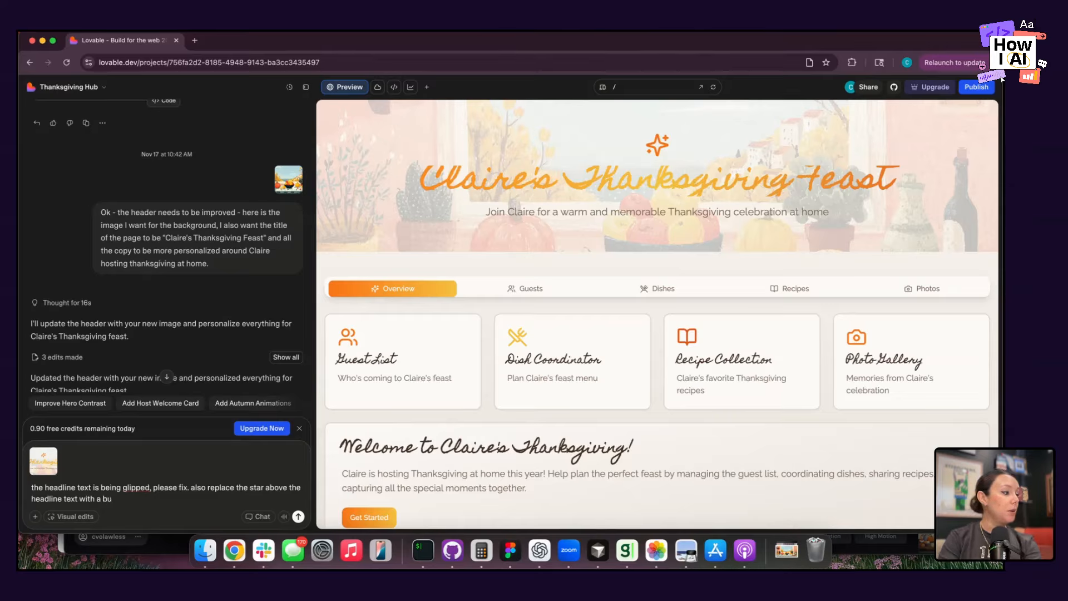
Add a request to replace the star above the headline text with a "pumkin and leaf emojis" and submit the prompt.
key("BackSpace")
key("BackSpace")
type("pumkin an")
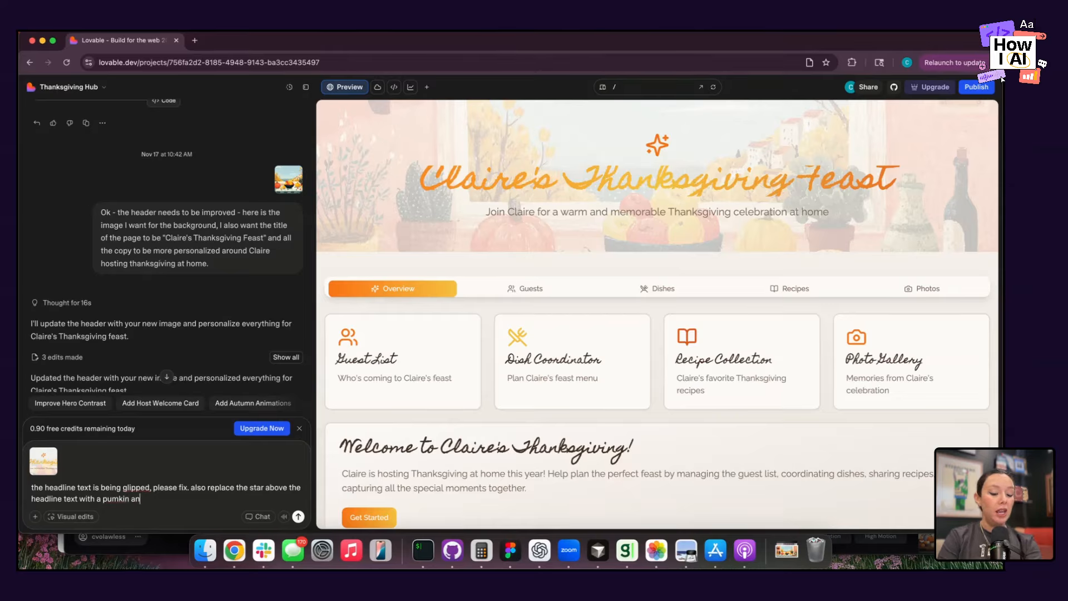
type("d leaf emoj")
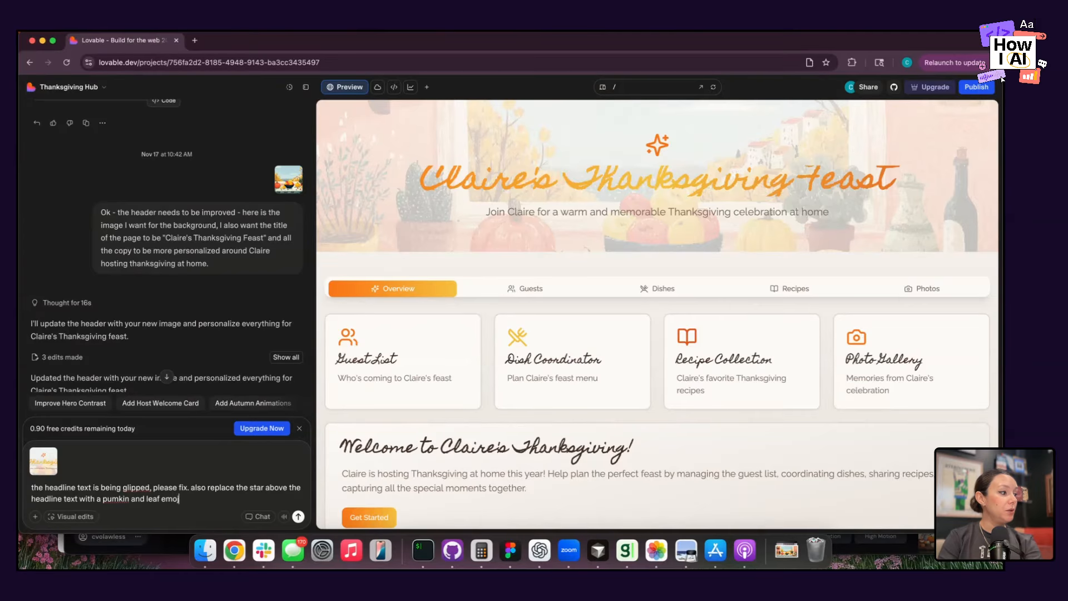
type("is")
key("Return")
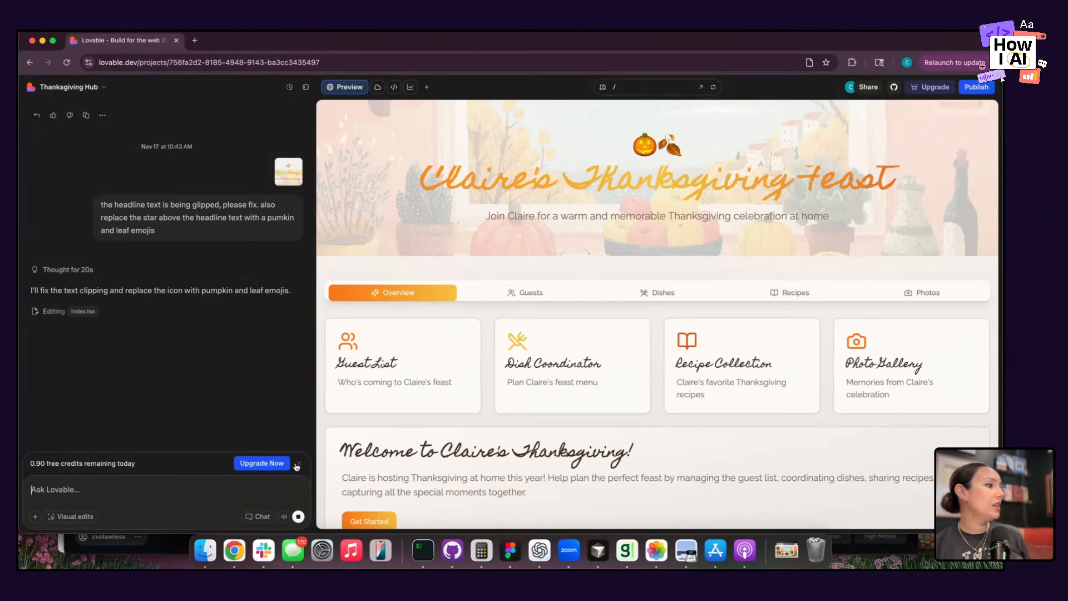
Dismiss the free credits notice and expand the edits made for the headline and emoji request.
left_click(298, 464)
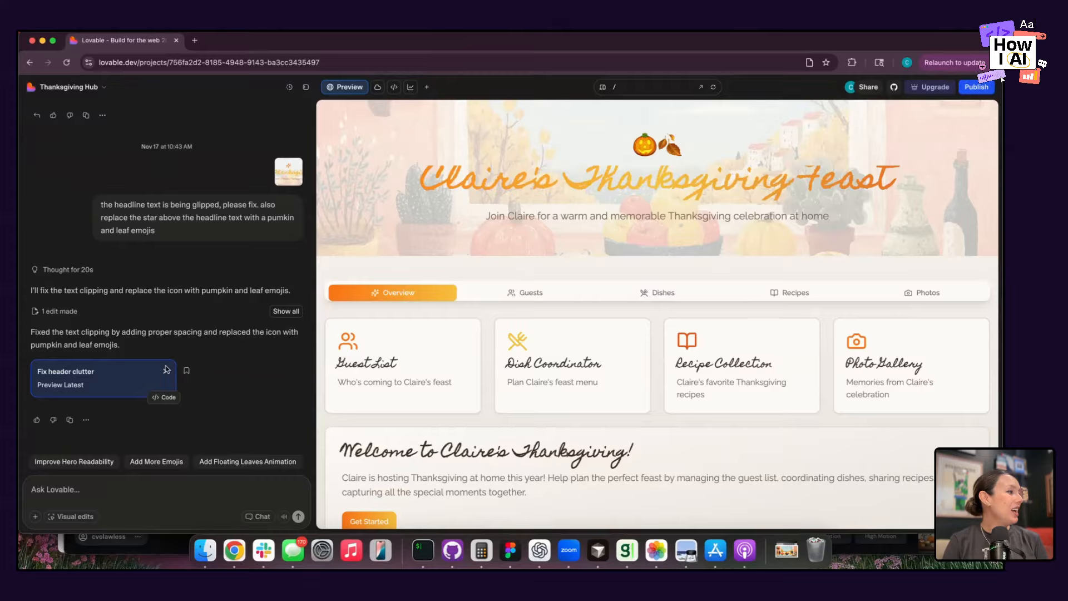
scroll(207, 363, "down", 2)
left_click(286, 269)
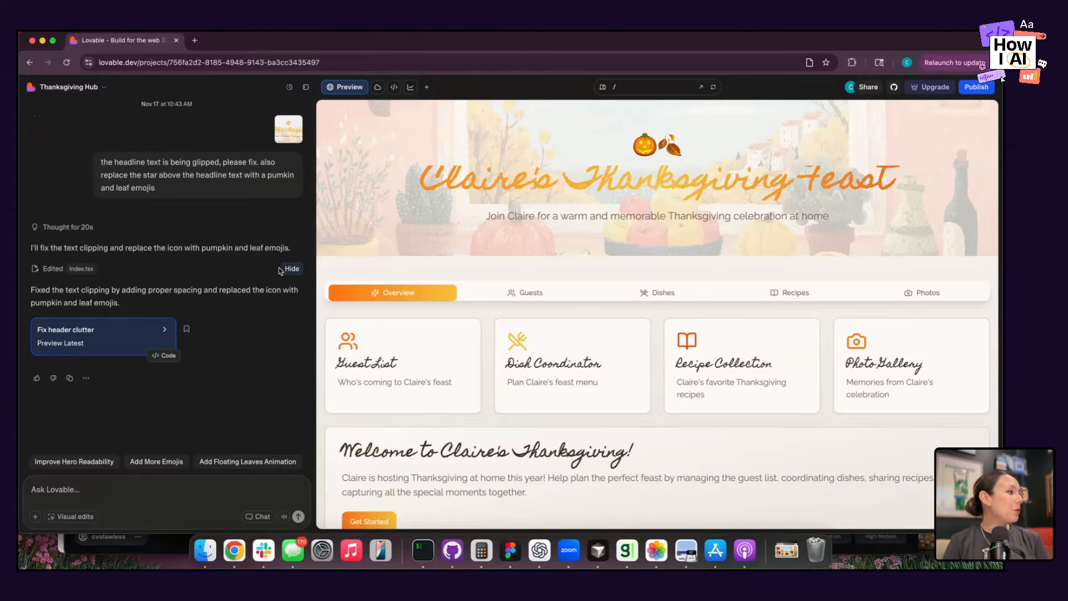
Open the edited Index.tsx in the code editor and place the cursor at the emojis in the hero section.
left_click(80, 270)
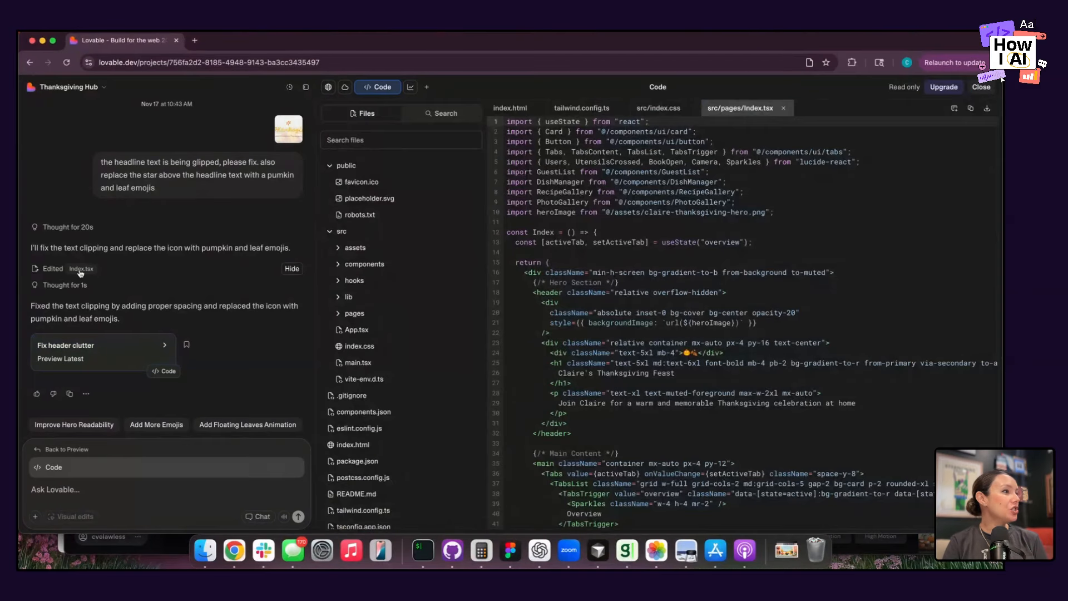
left_click(685, 353)
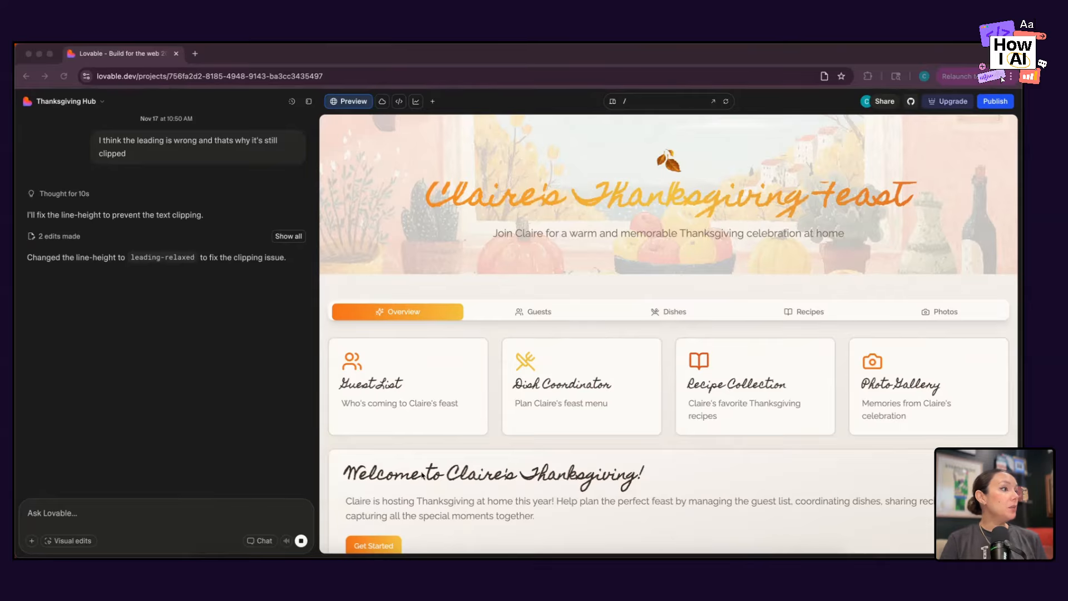
Review the code changes of the "Fix hero headline leading" edit and inspect the headline in the preview.
left_click(493, 203)
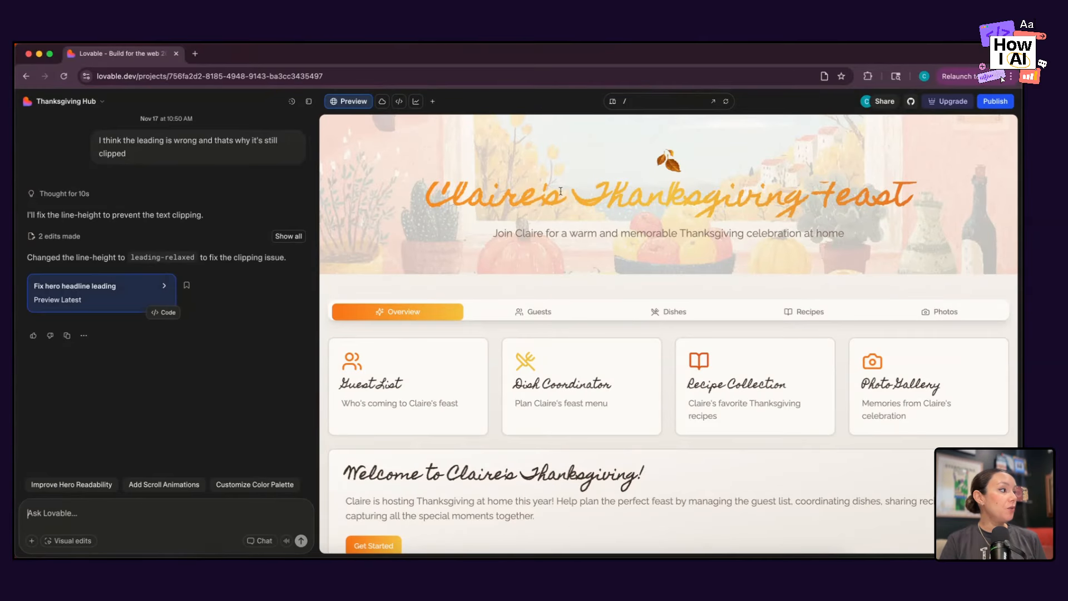
triple_click(529, 192)
left_click(529, 191)
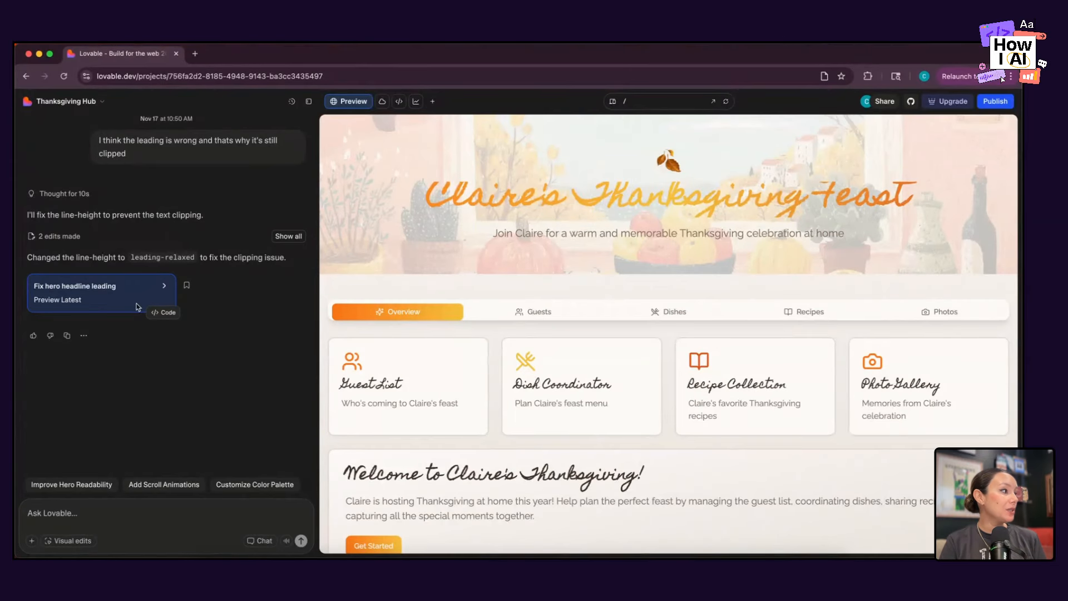
left_click(163, 312)
scroll(664, 340, "right", 8)
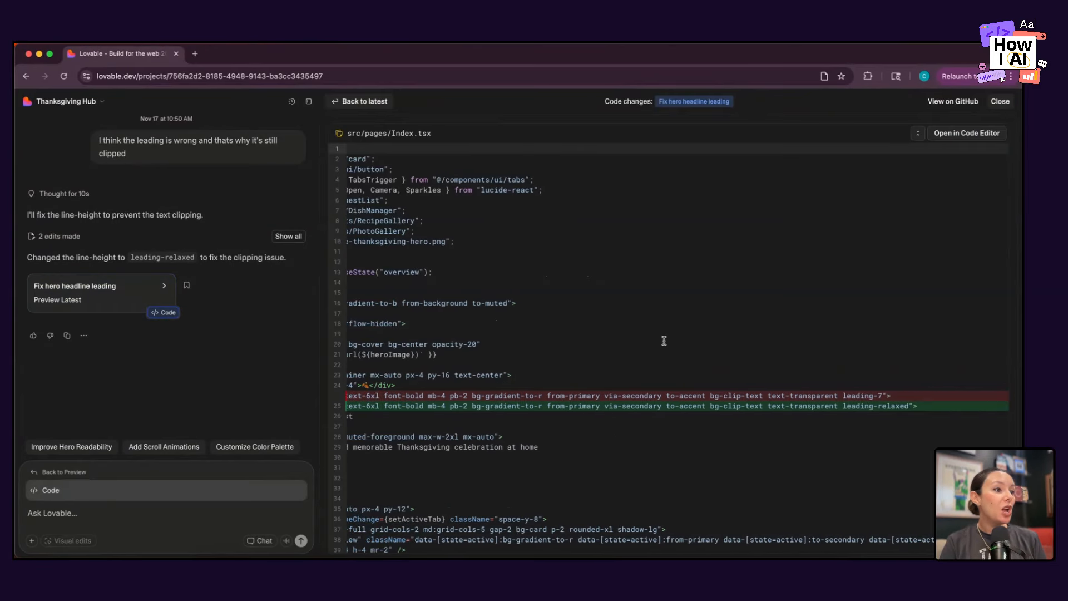
scroll(845, 229, "left", 8)
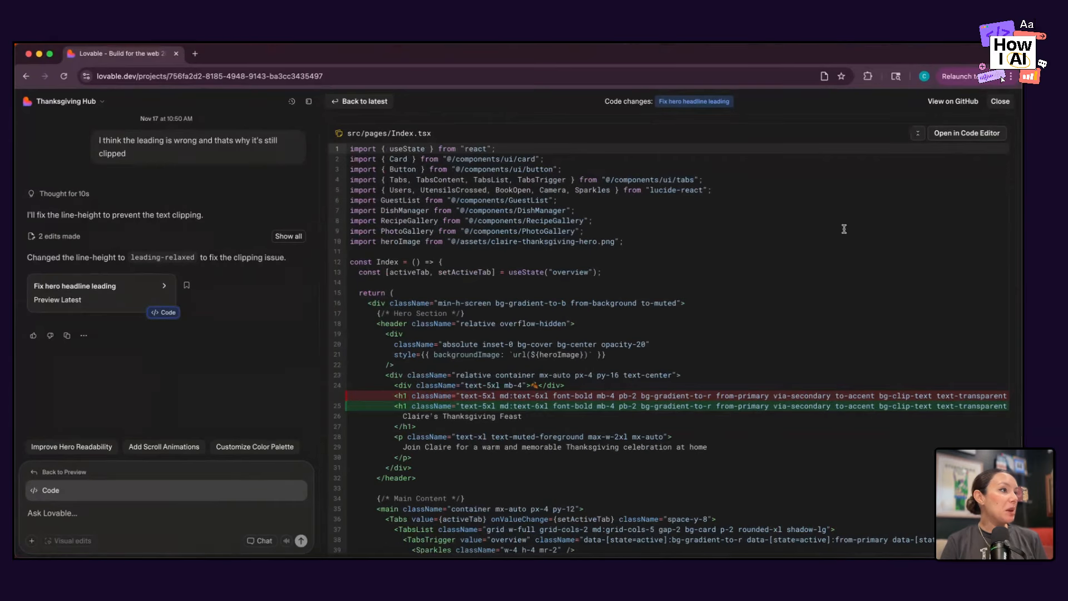
left_click(349, 103)
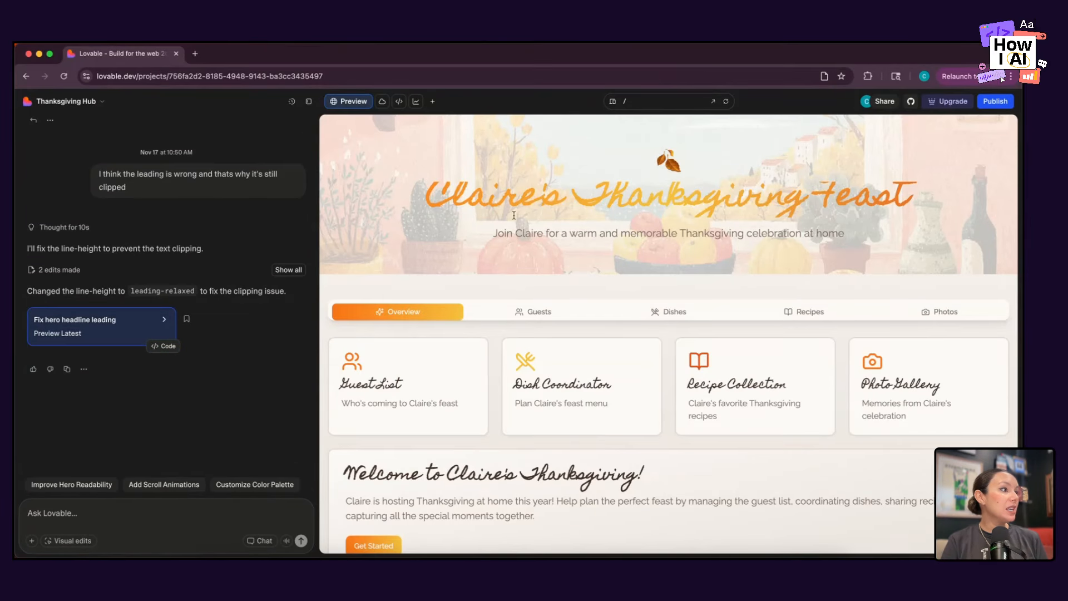
left_click_drag(453, 198, 905, 185)
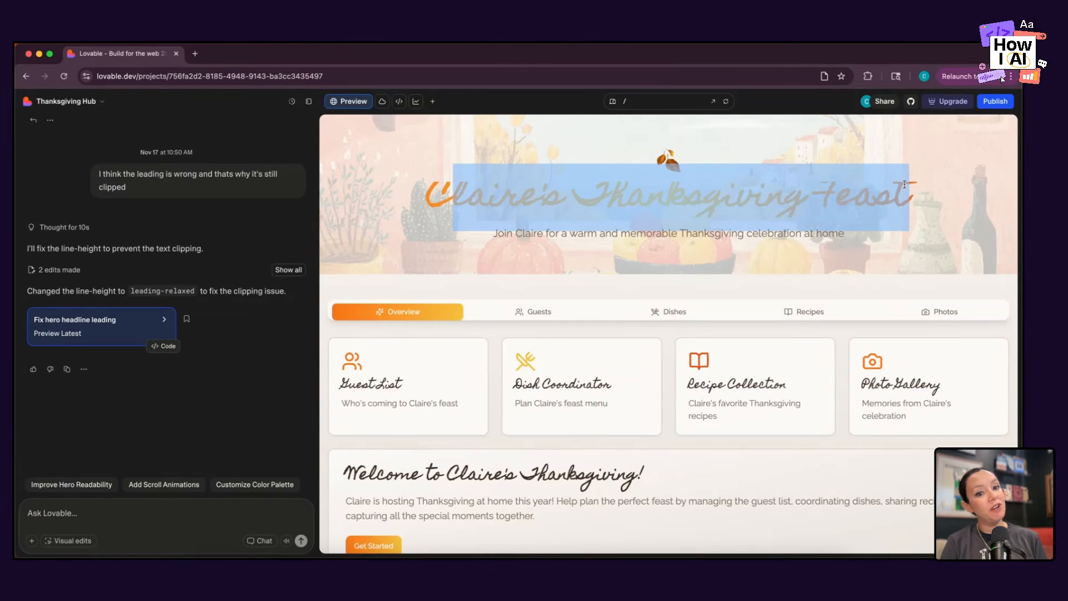
left_click(905, 184)
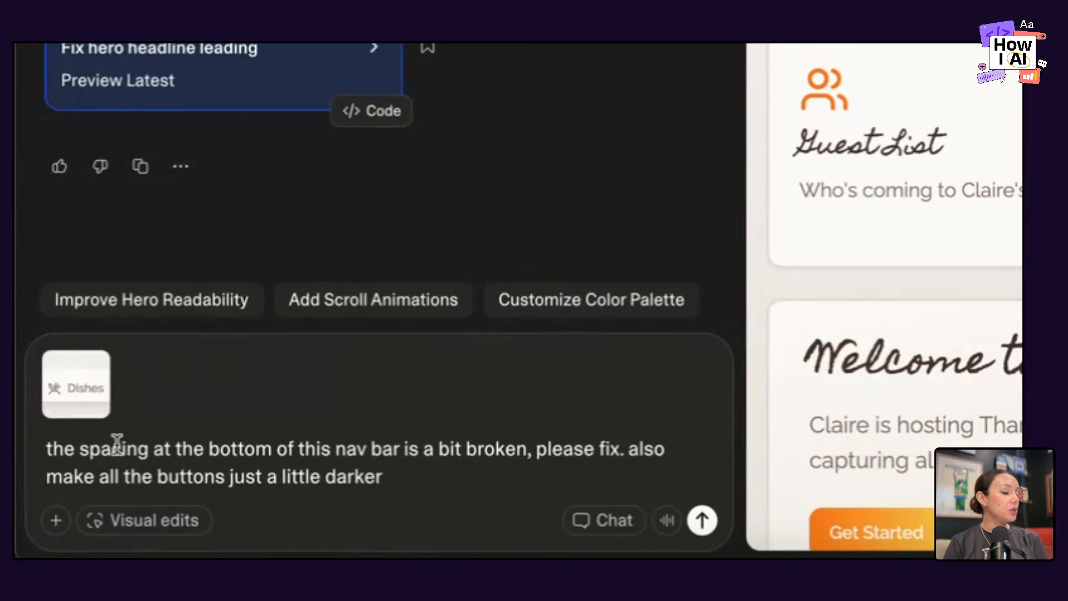
Submit the prompt asking to fix the spacing at the bottom of the nav bar and make all the buttons just a little darker.
left_click(704, 533)
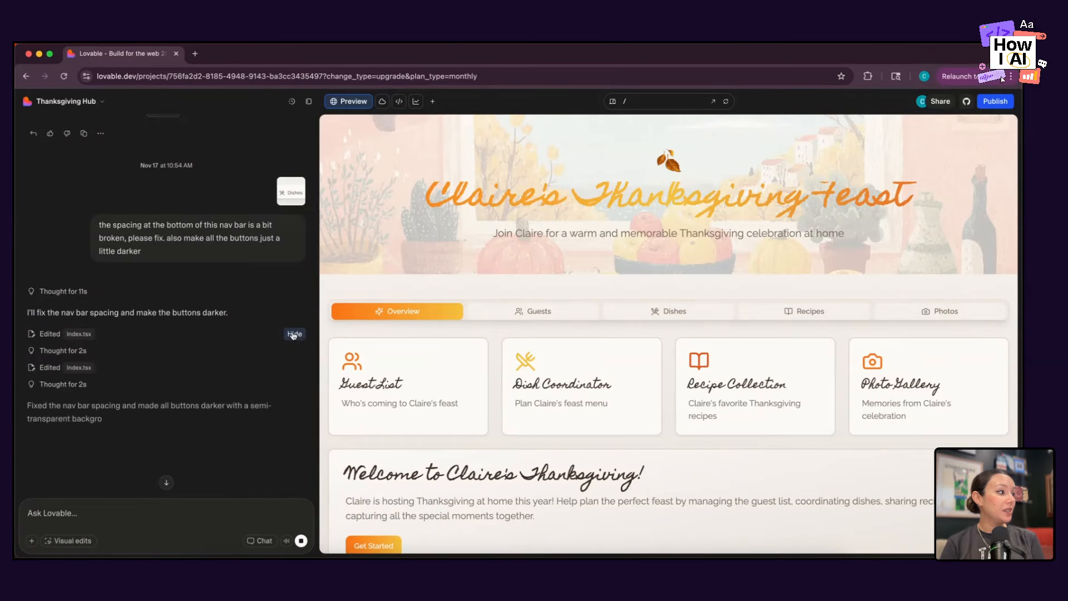
left_click(900, 311)
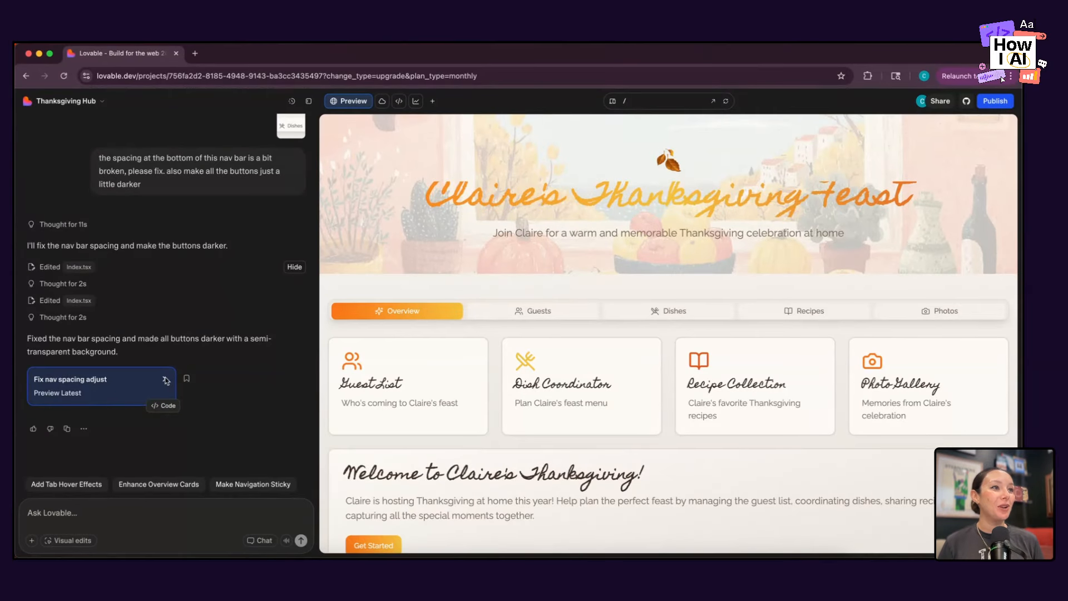
Review the code changes of the "Fix nav spacing adjust" edit in Index.tsx and return to the preview.
left_click(168, 406)
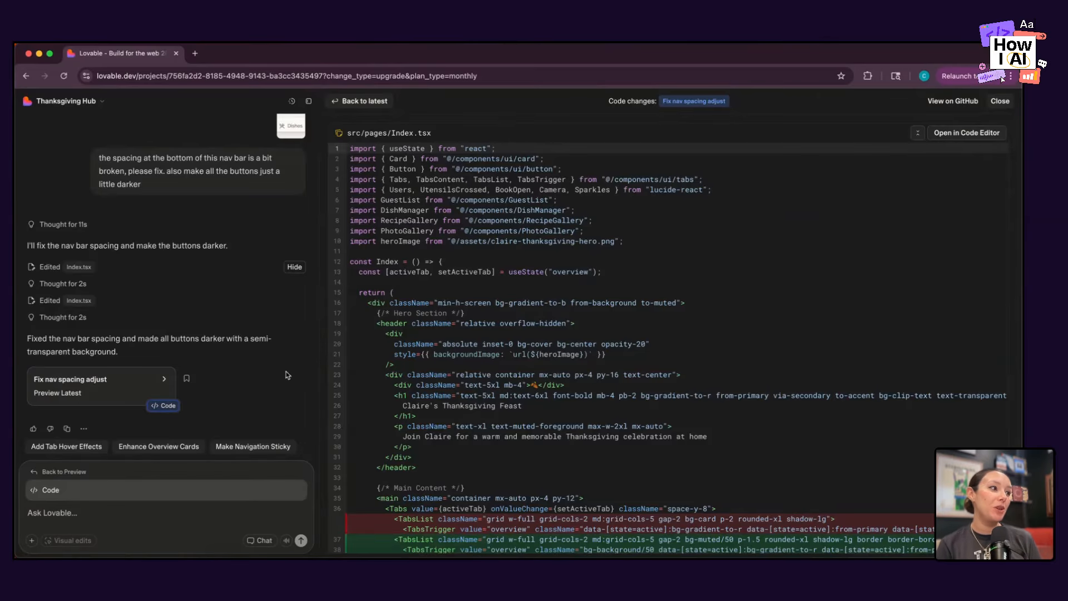
scroll(400, 484, "down", 6)
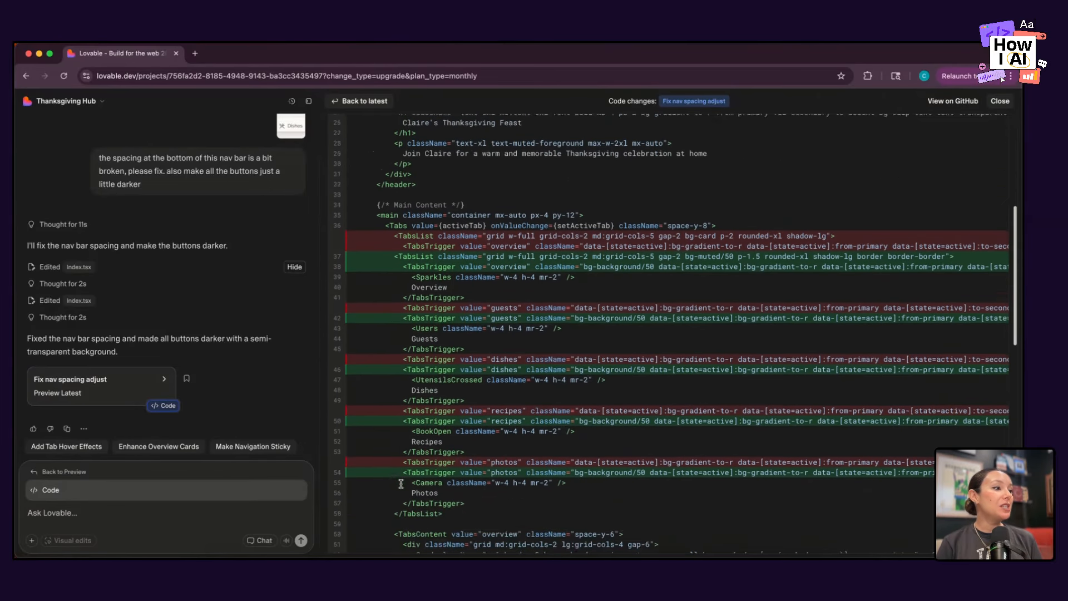
scroll(506, 370, "up", 6)
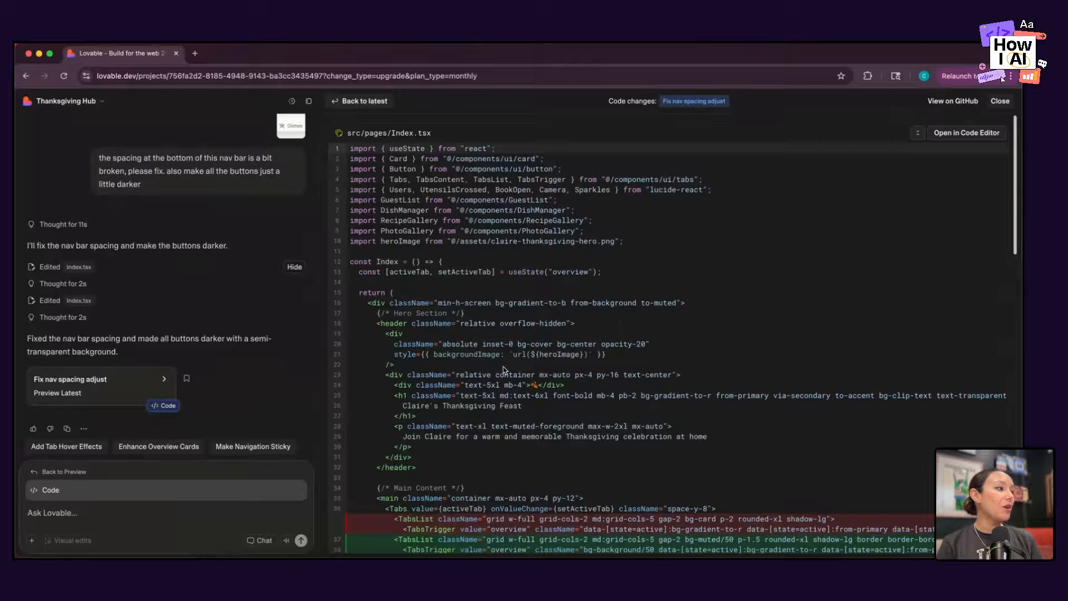
left_click(364, 100)
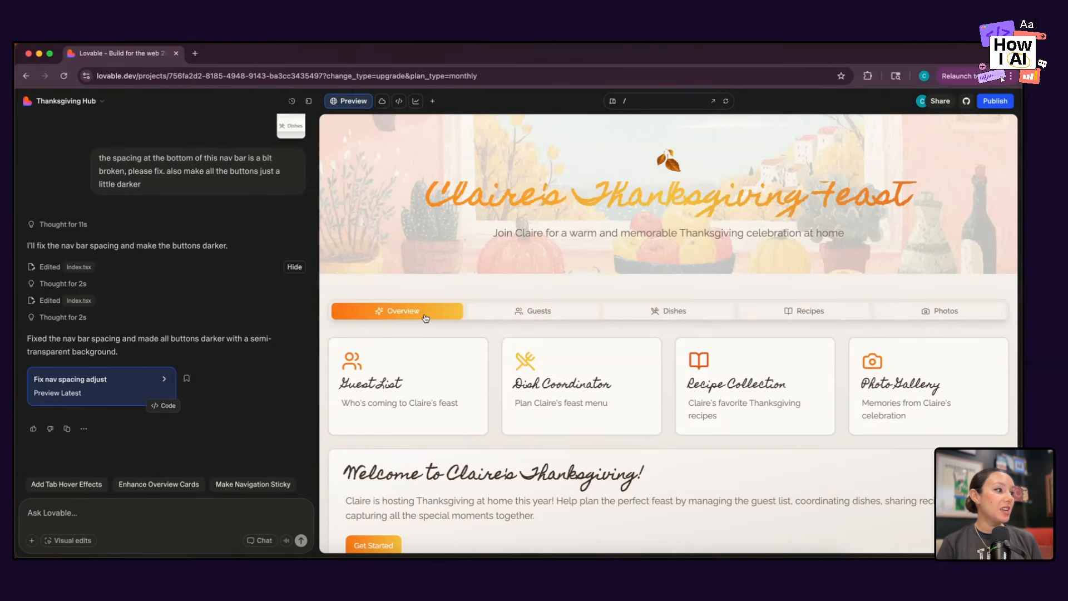
Check the Dishes, Guests, Recipes, Photos and Overview sections in the preview and open the guest list from its overview card.
left_click(673, 312)
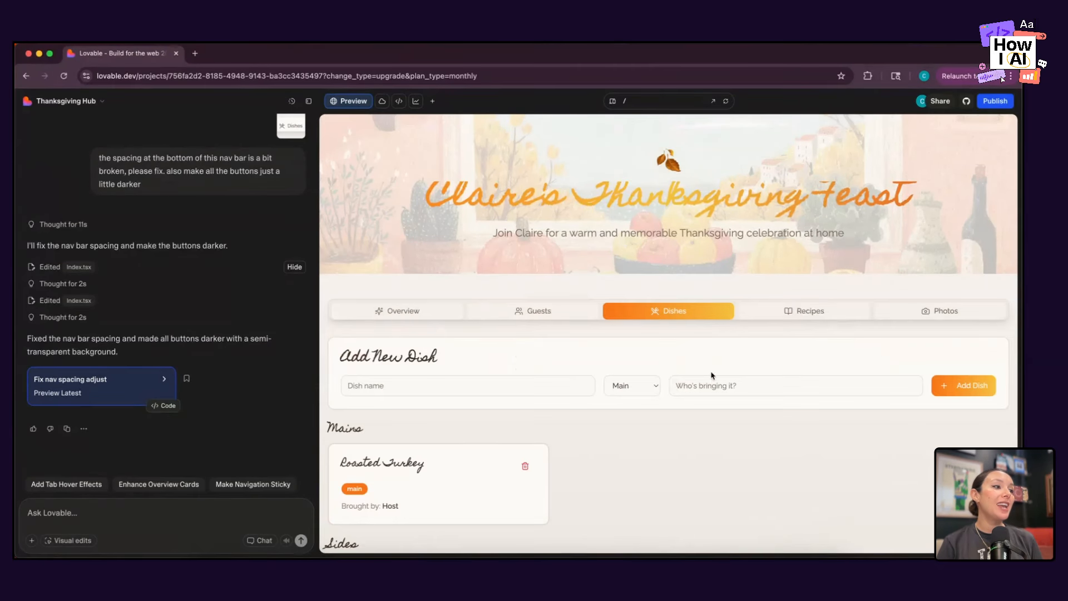
left_click(557, 315)
left_click(782, 310)
left_click(930, 306)
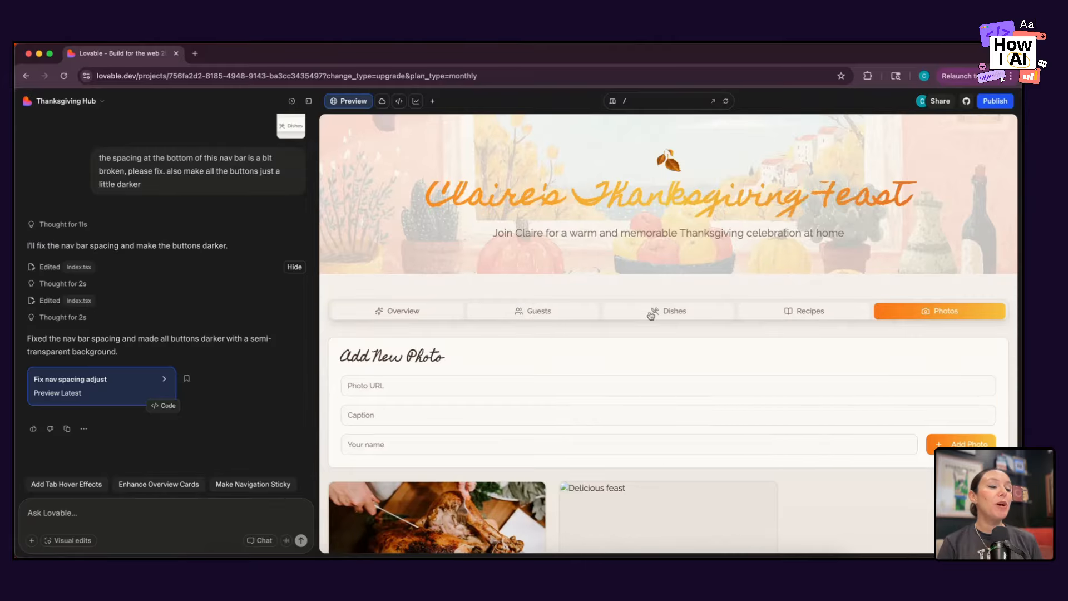
left_click(406, 315)
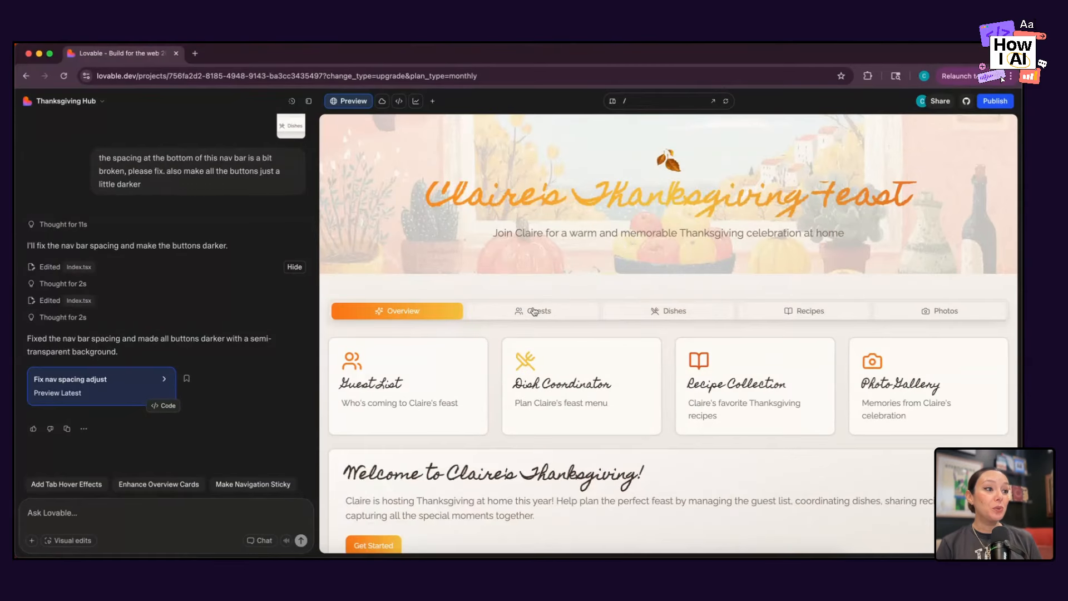
scroll(534, 312, "down", 2)
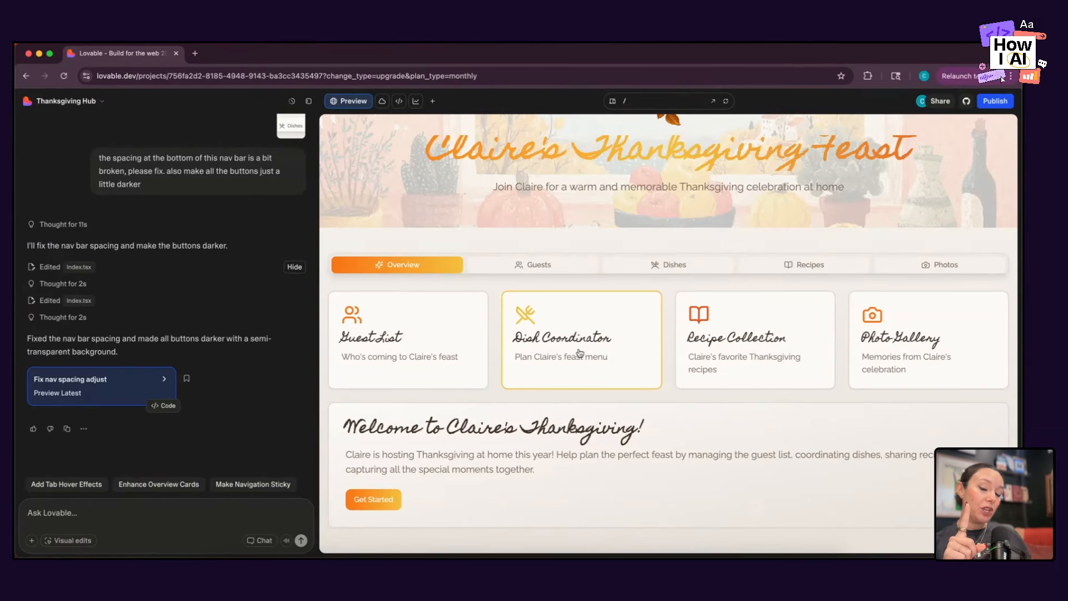
left_click(423, 349)
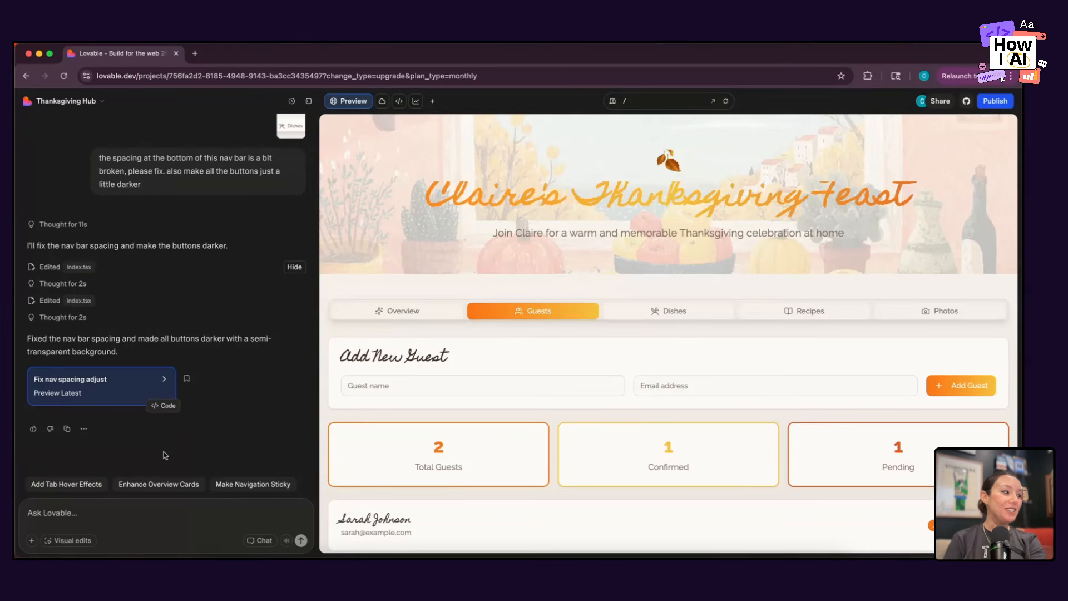
Begin a new prompt with "Ok we'll come back to design later. Let's add dietary peferences / restrictions to the guest list.".
left_click(129, 517)
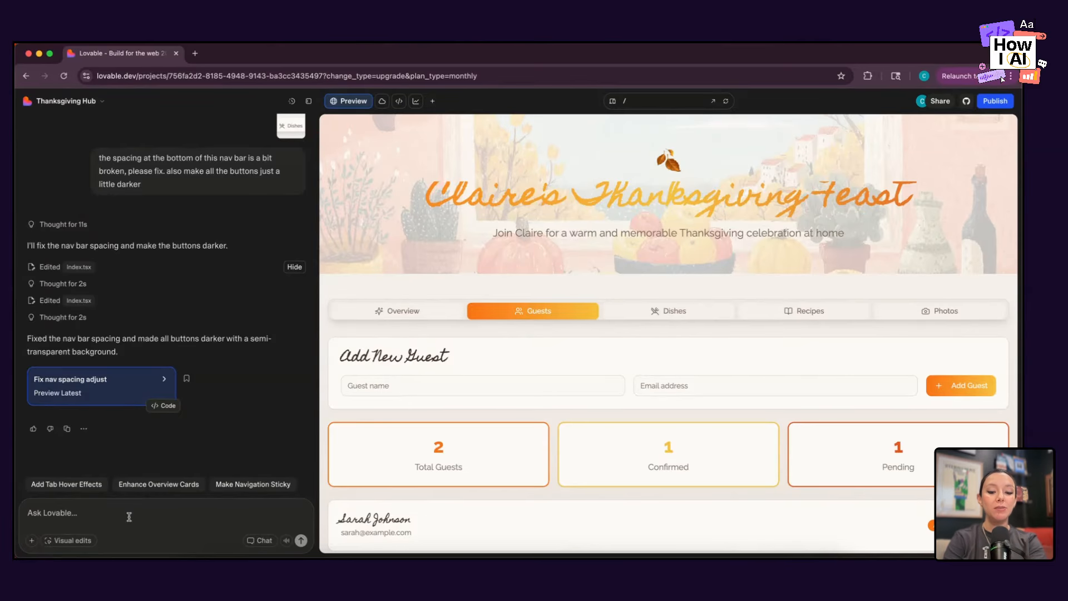
type("Ok we")
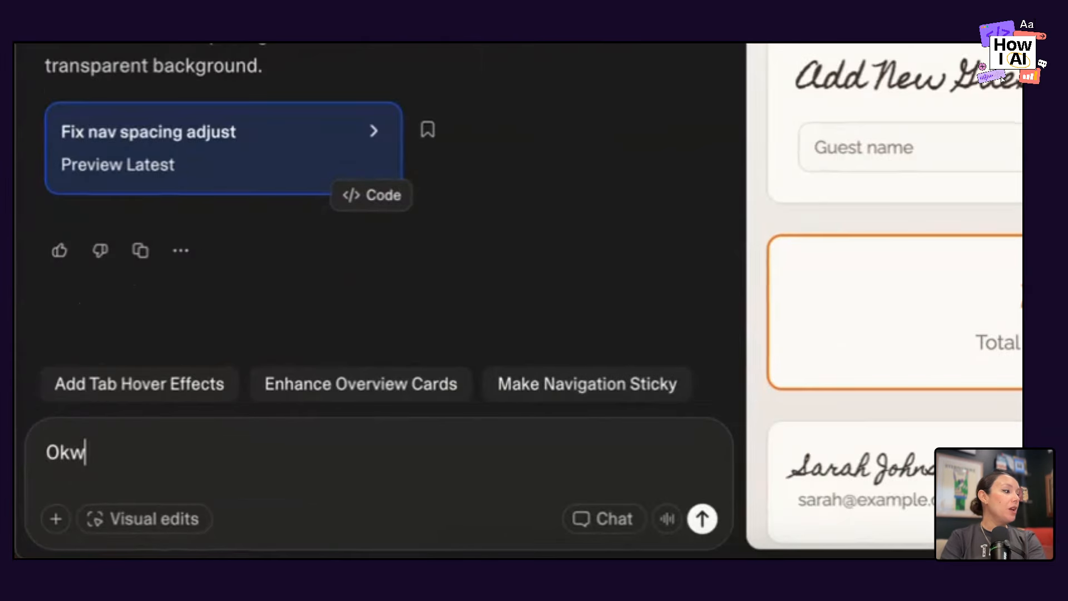
type("'ll")
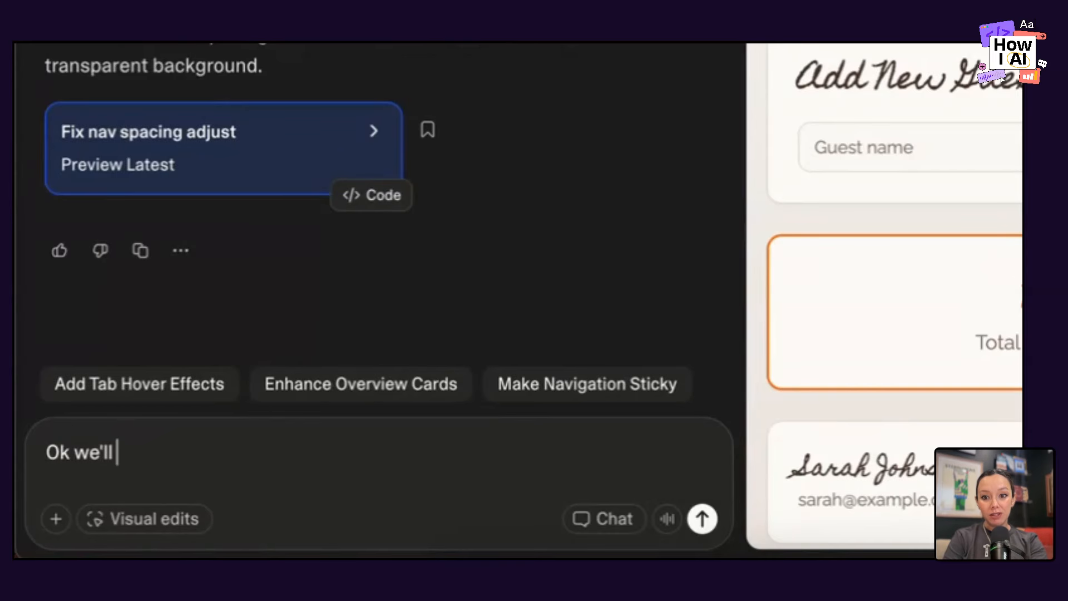
type(" come back to")
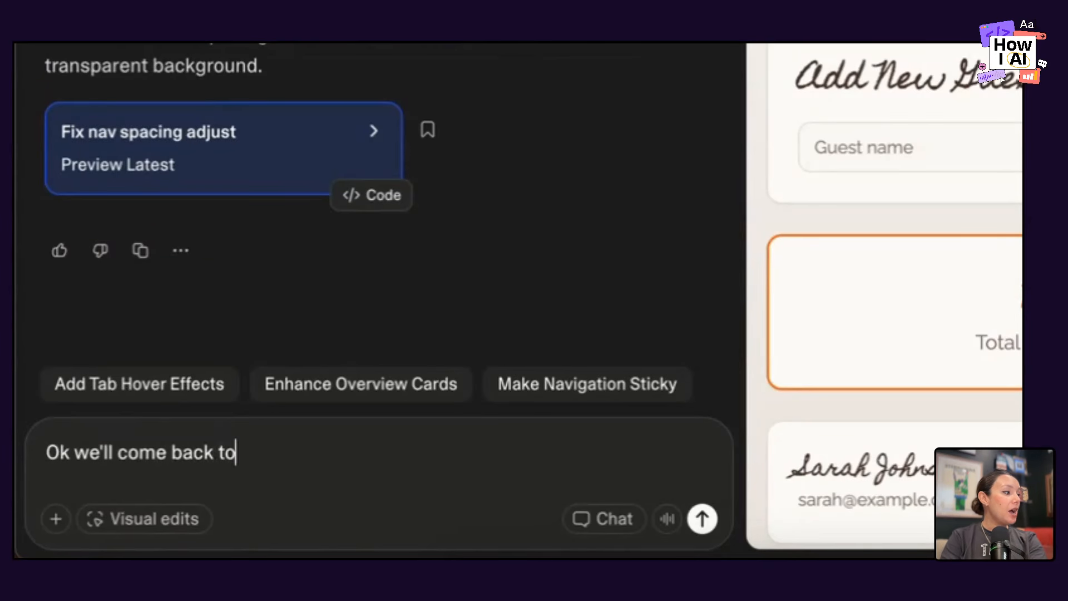
type(" design later. Let's")
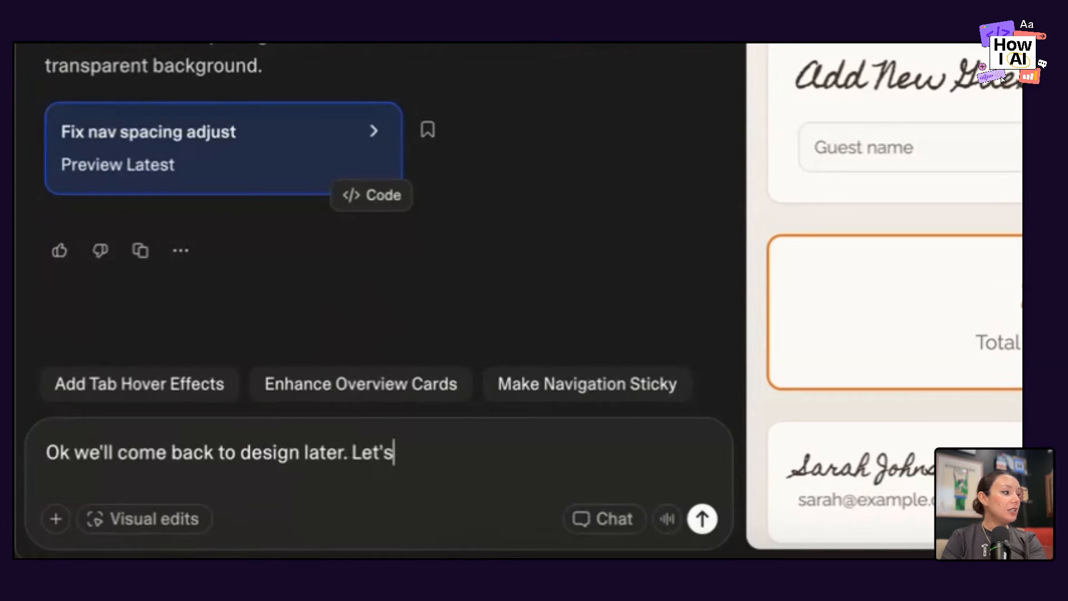
type(" add dietary p")
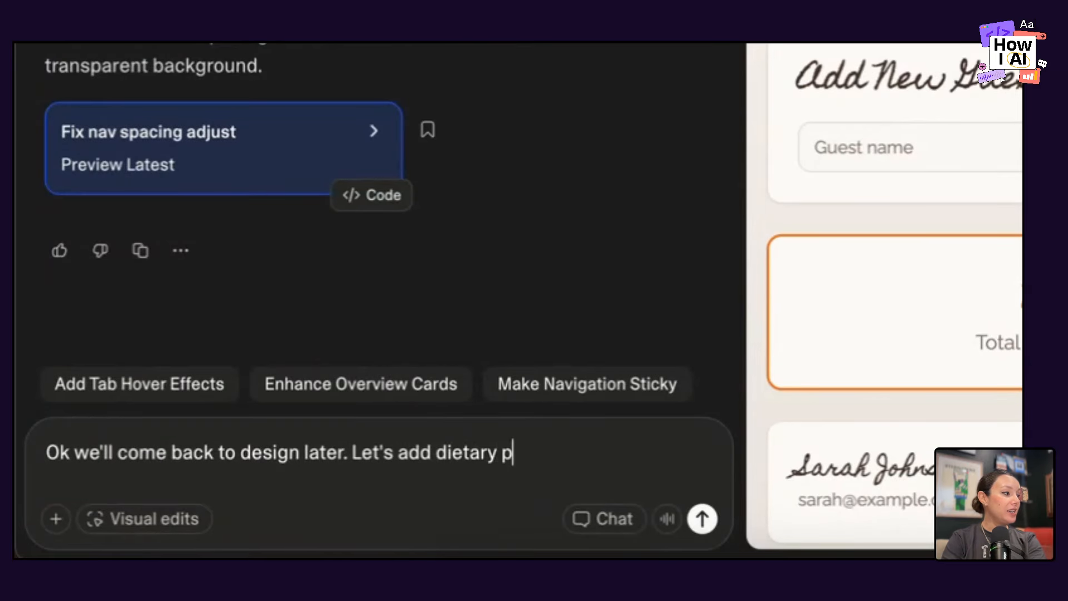
type("eferences / restroct")
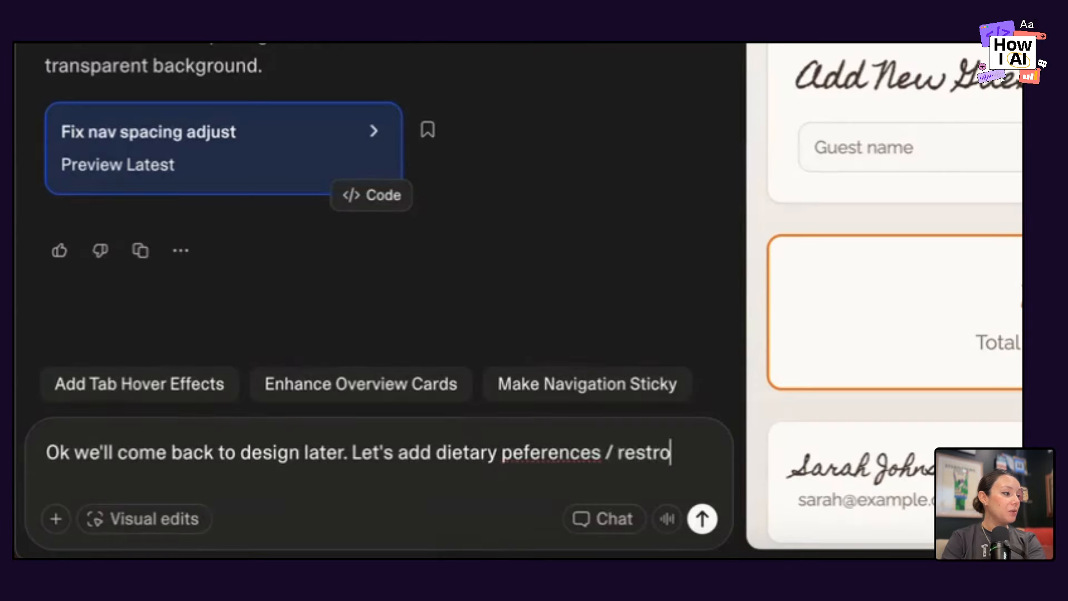
key("BackSpace")
key("BackSpace")
key("BackSpace")
type("ictions to")
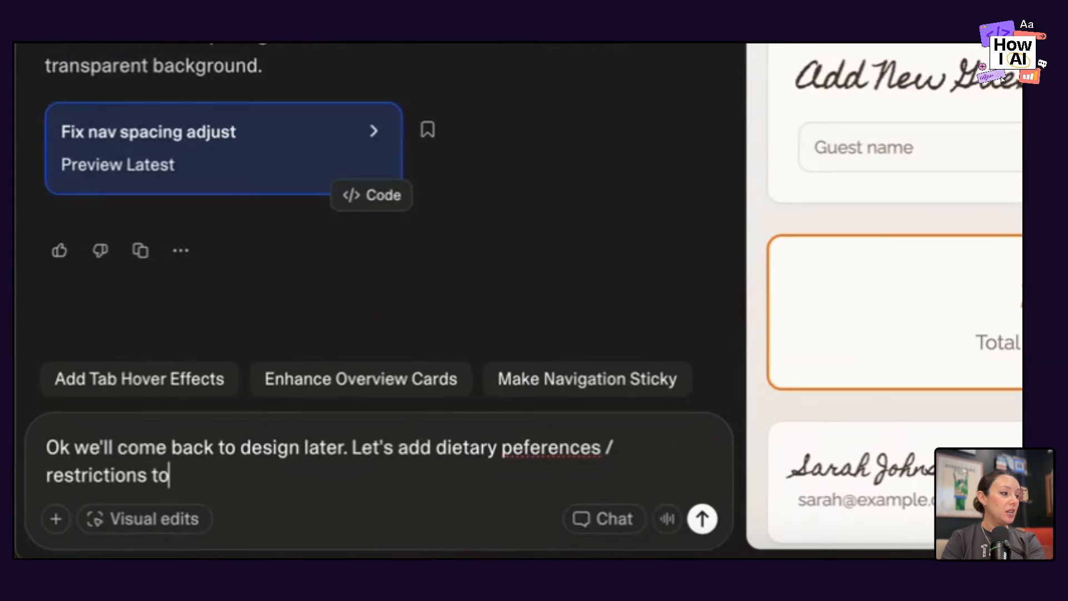
type(" the guest list. ")
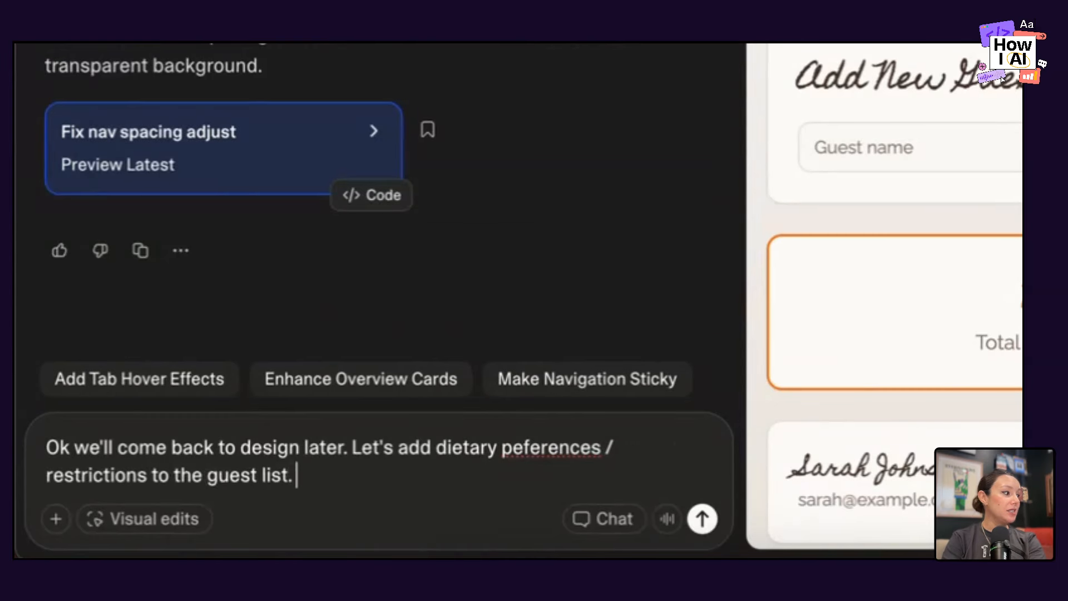
type("Let's start with a ")
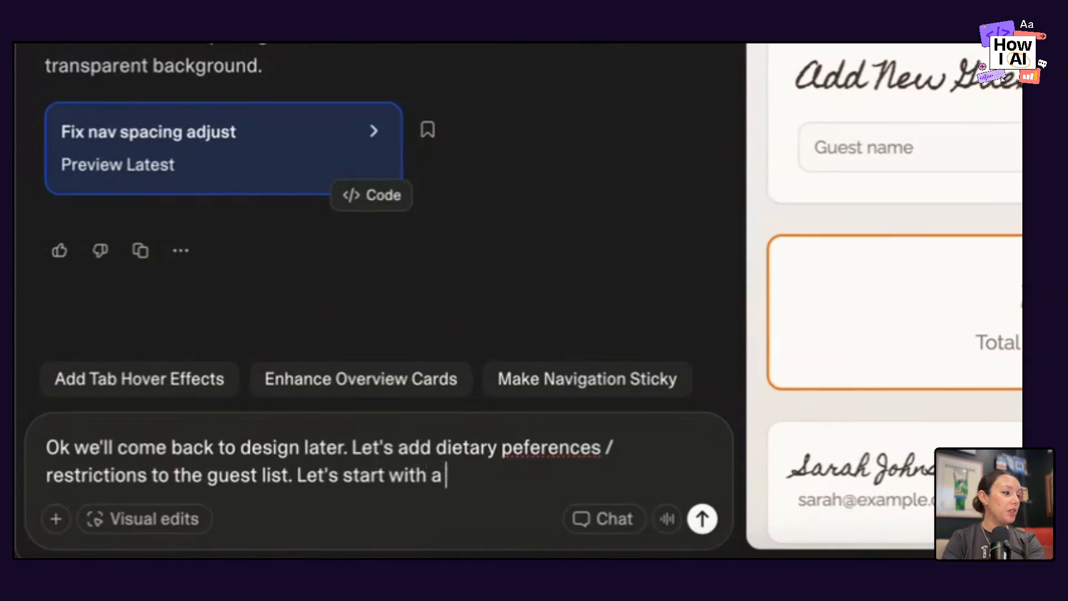
type("multip")
Complete the prompt with "Let's start with a multiselect of the most common ones" and submit it.
key("BackSpace")
type("select ")
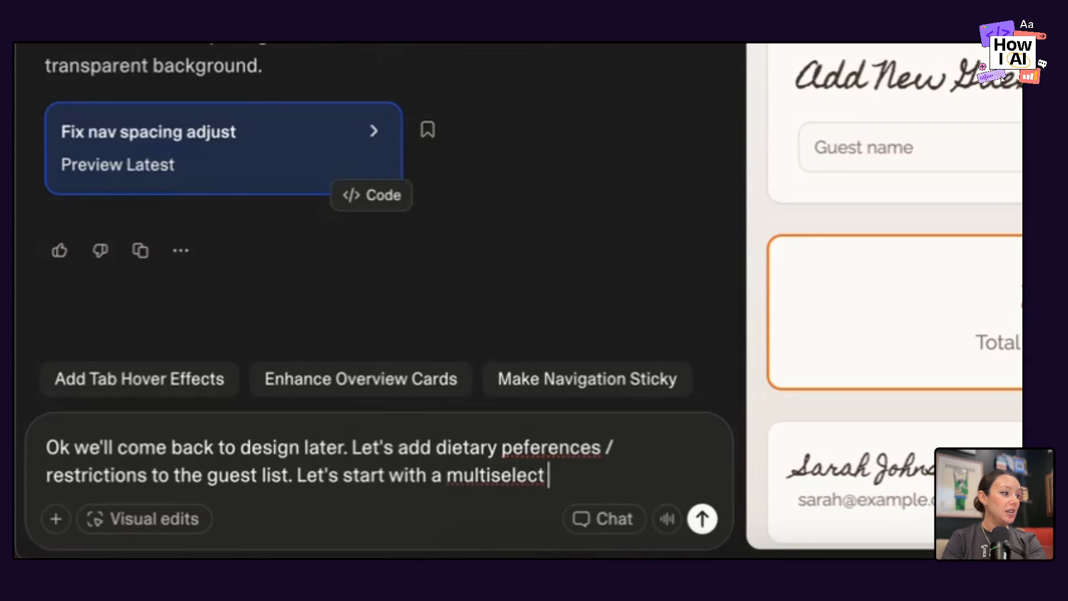
type("of the most common ones")
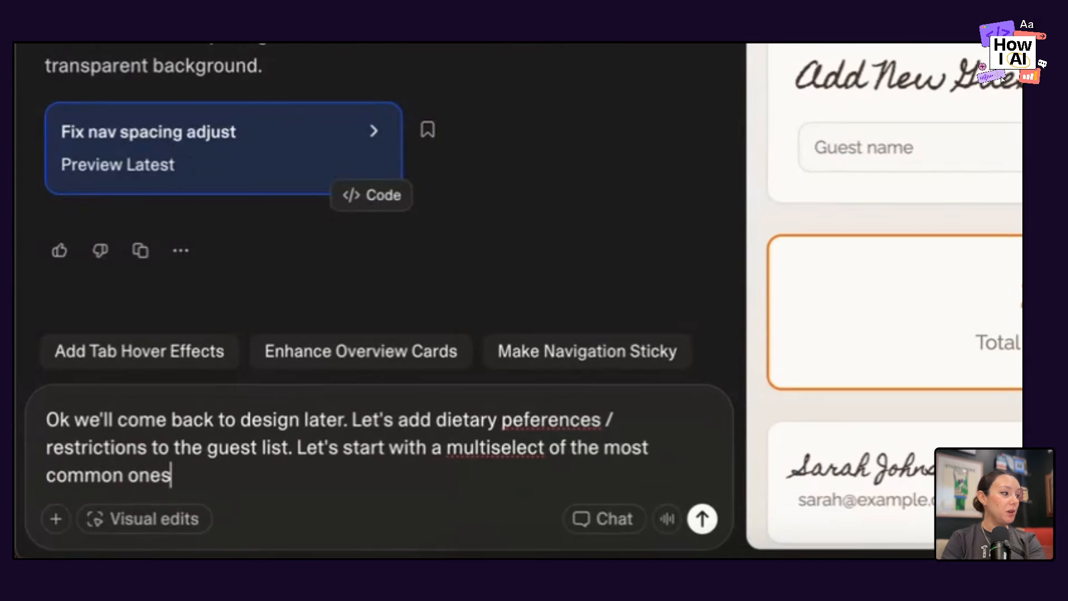
key("Return")
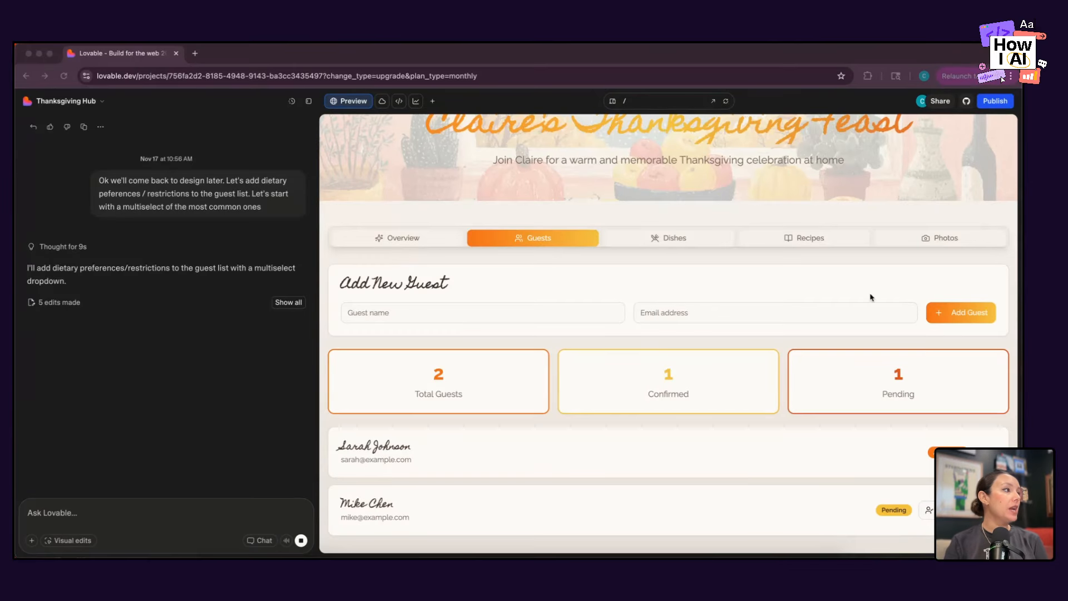
left_click(251, 245)
scroll(251, 245, "up", 3)
scroll(251, 244, "left", 1)
scroll(252, 247, "up", 3)
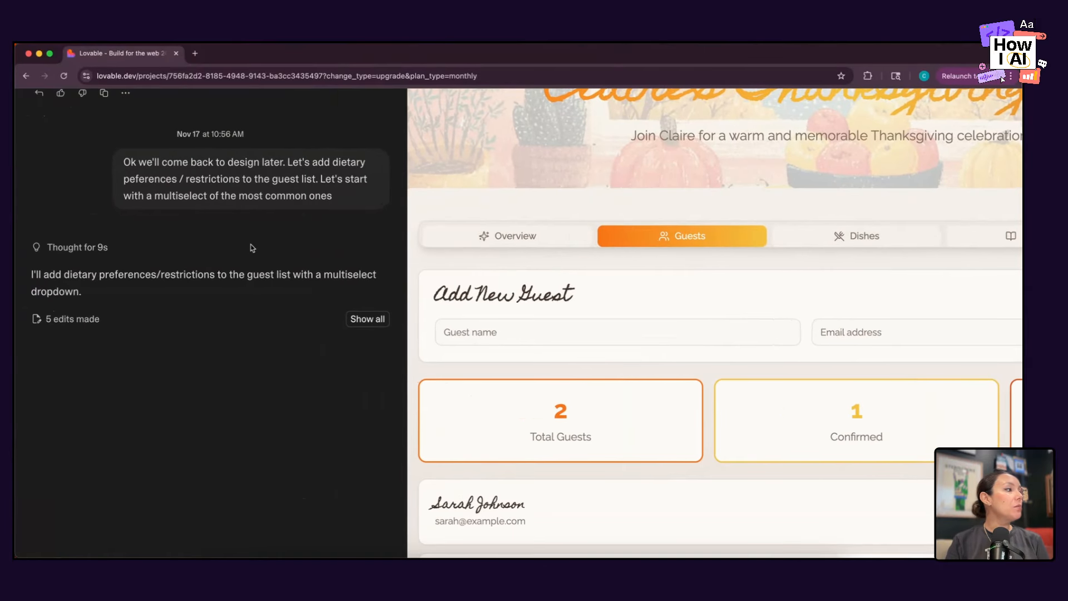
scroll(260, 241, "up", 2)
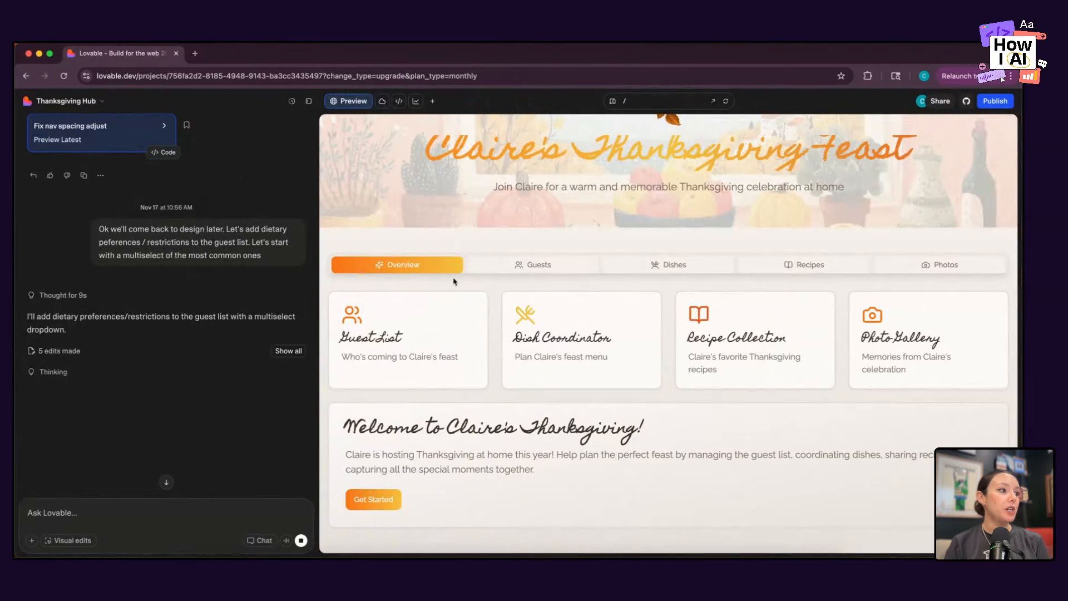
Open the guest list and test its dietary multiselect by selecting and clearing Dairy-Free, Kosher, Pescatarian and No Restrictions.
left_click(394, 345)
left_click(456, 369)
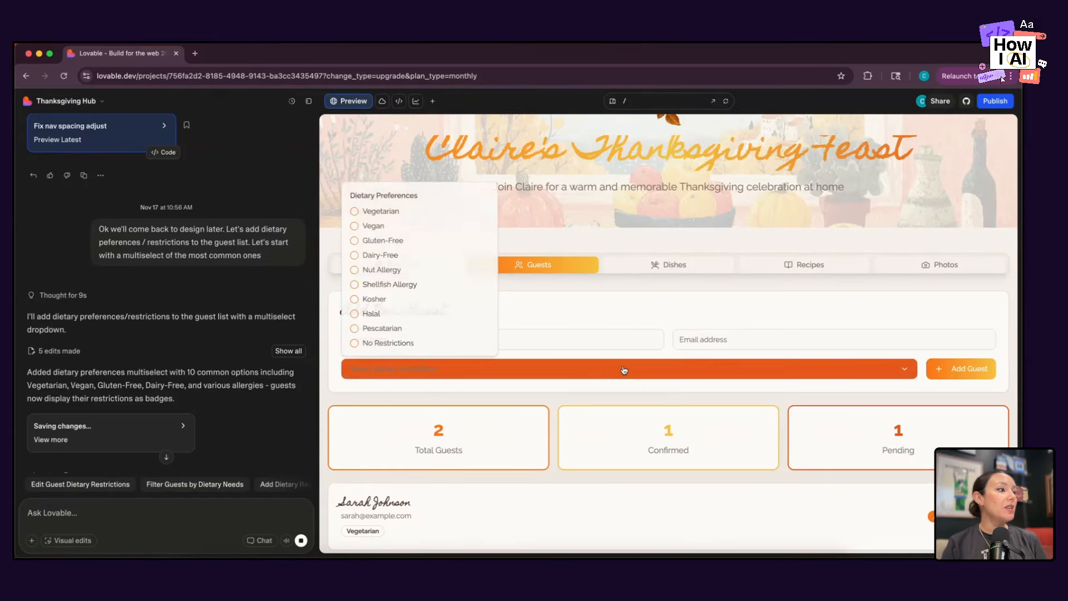
left_click(354, 254)
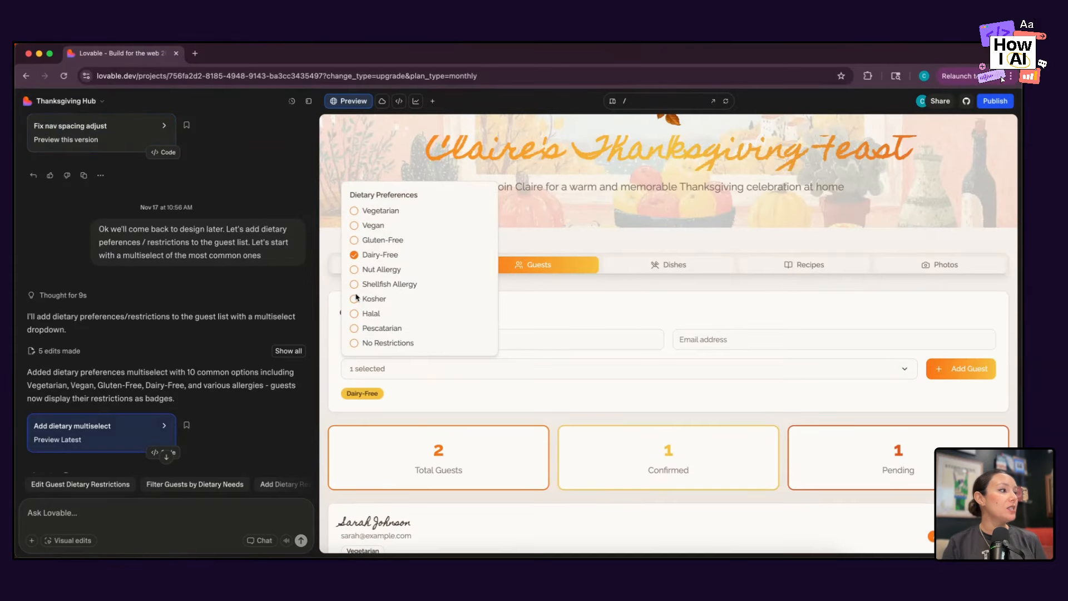
left_click(354, 299)
left_click(354, 328)
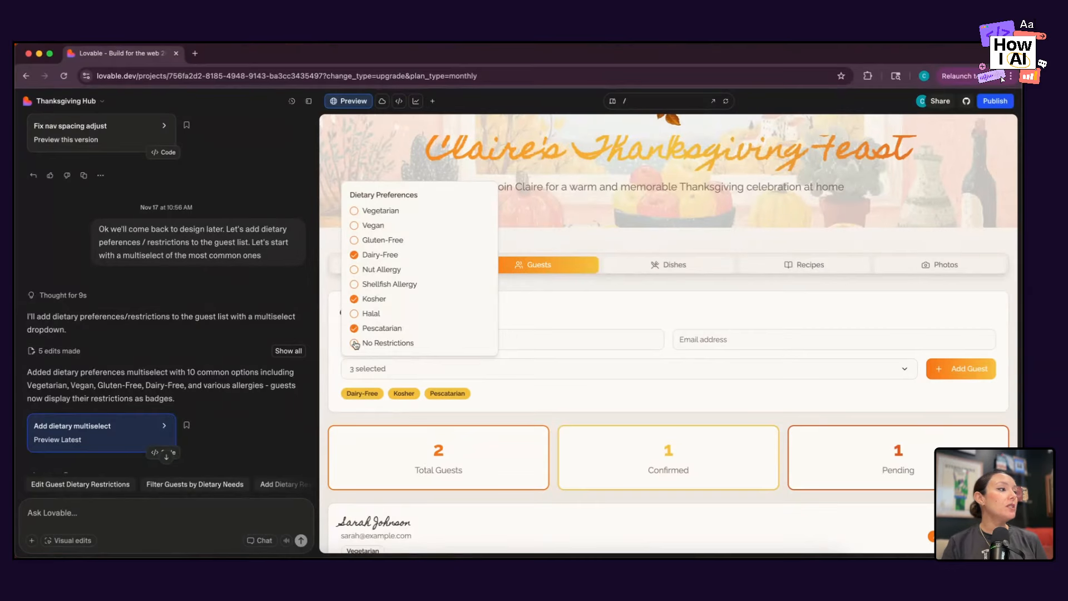
left_click(354, 343)
left_click(354, 255)
left_click(354, 299)
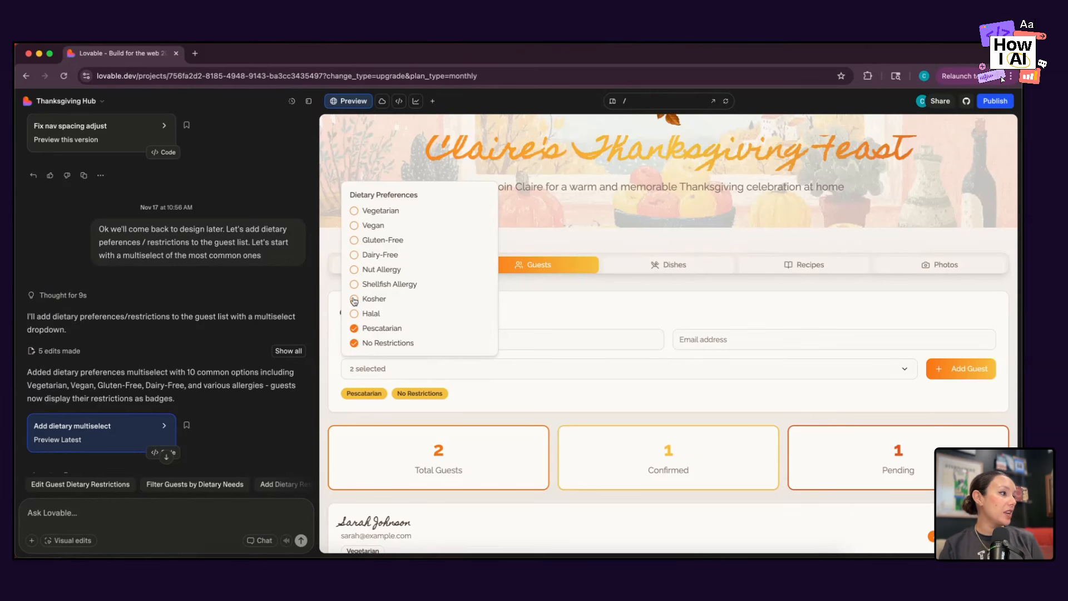
left_click(354, 328)
left_click(354, 342)
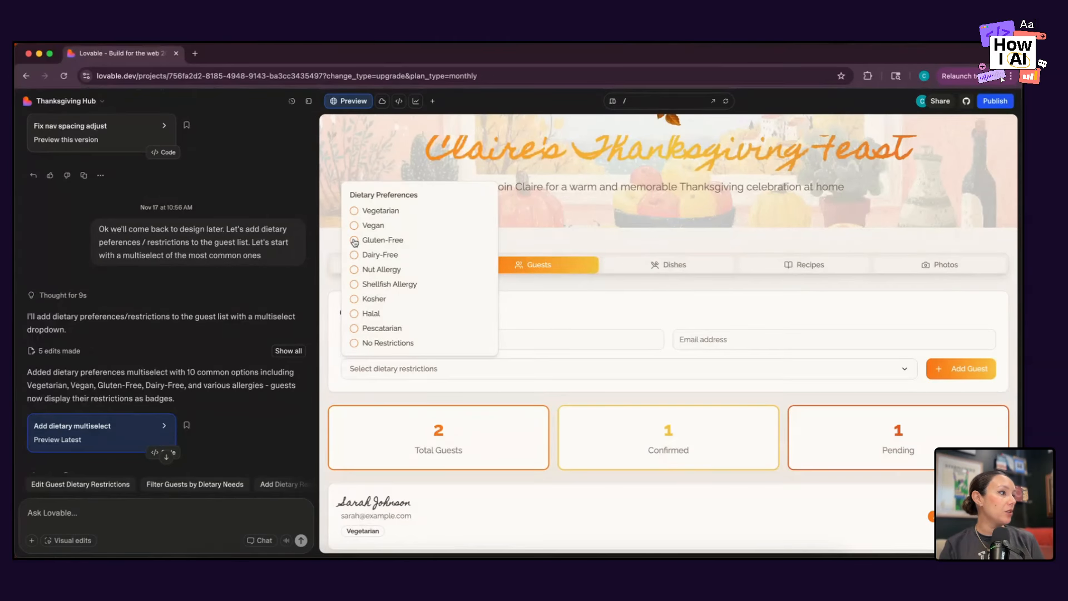
Test more dietary options by selecting and clearing Gluten-Free, Dairy-Free, Vegan and No Restrictions.
left_click(354, 240)
left_click(354, 256)
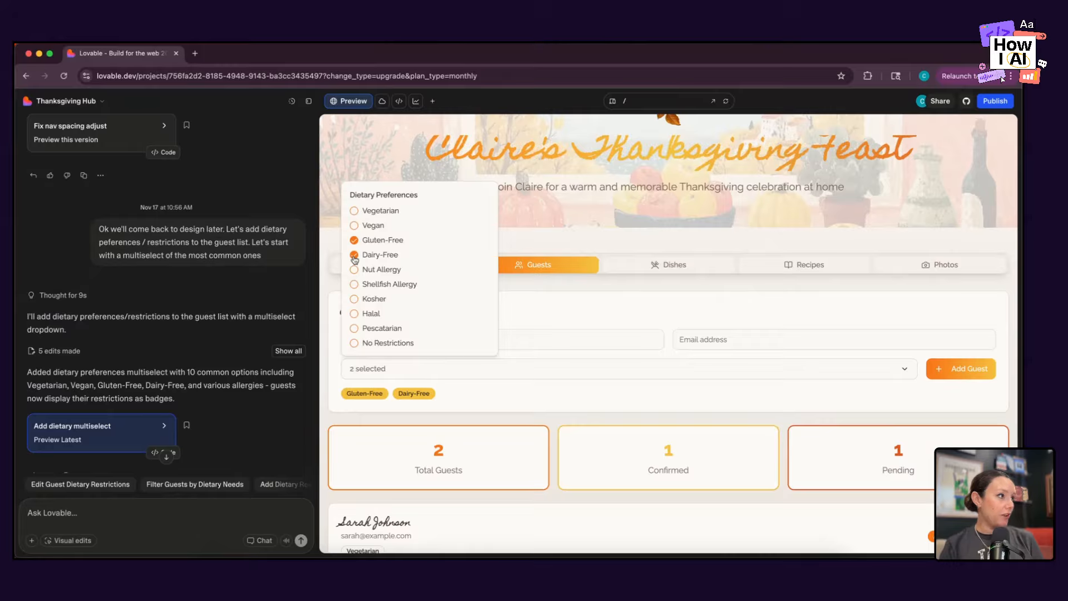
left_click(354, 255)
left_click(354, 240)
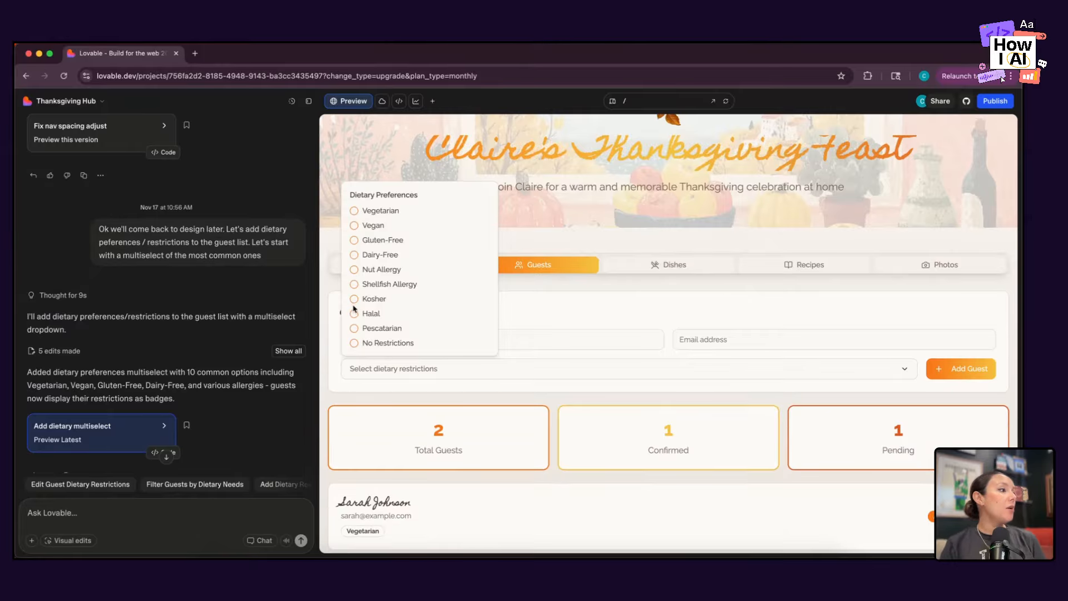
left_click(354, 231)
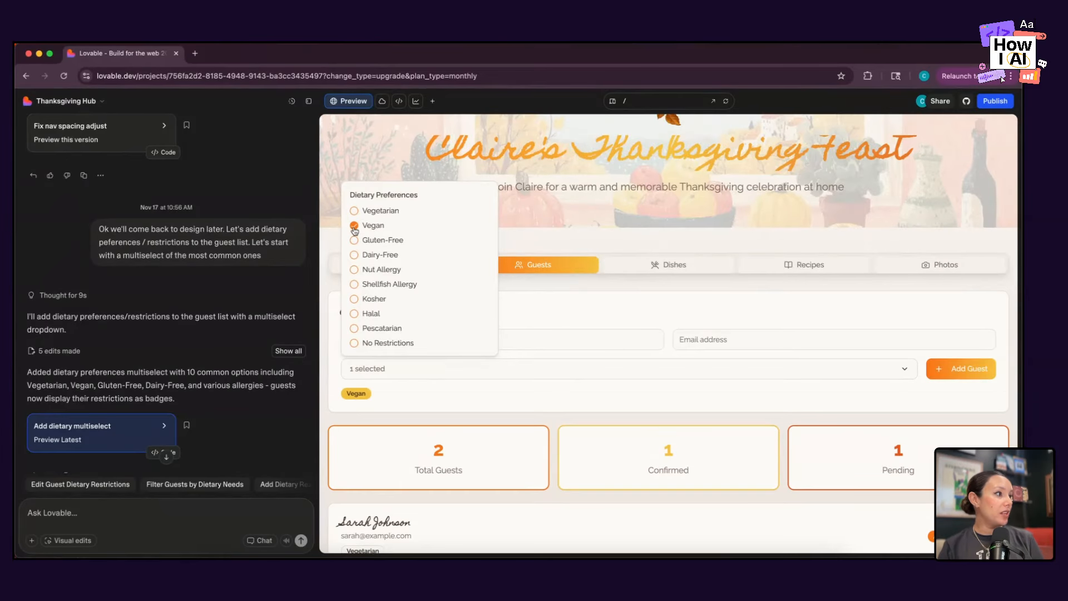
left_click(354, 230)
left_click(354, 344)
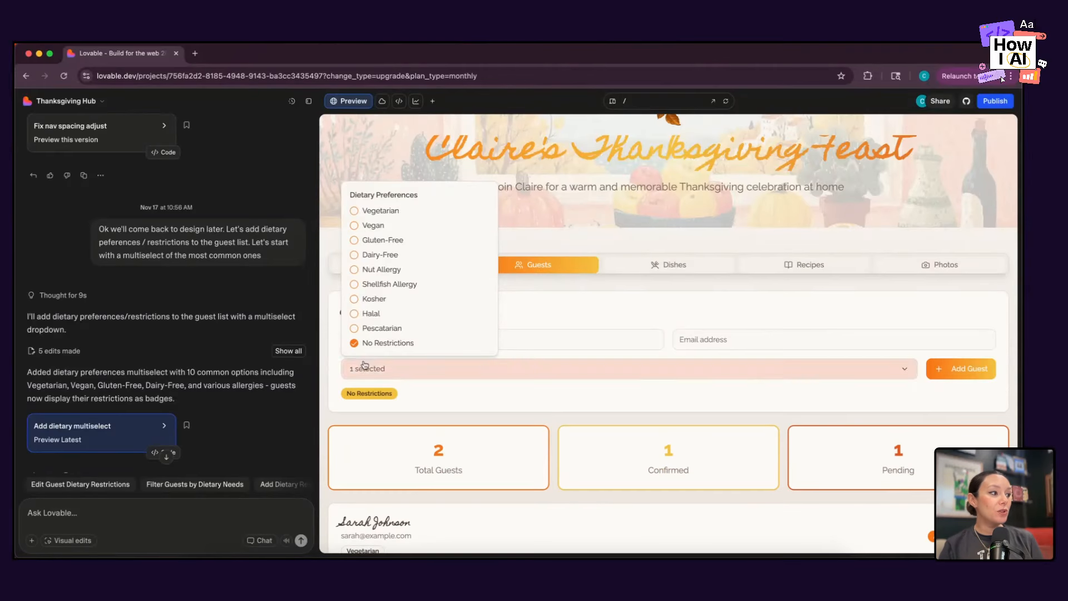
left_click(354, 344)
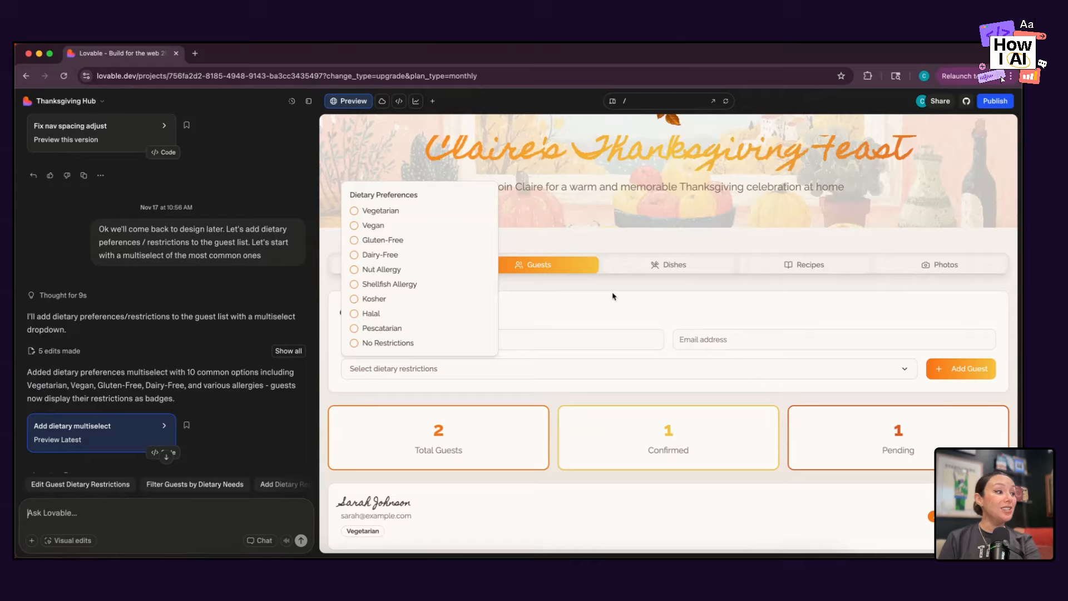
Begin a new prompt with "Take these restrictions and add tags to the dishes so people can call out common allegens".
left_click(211, 512)
type("Th")
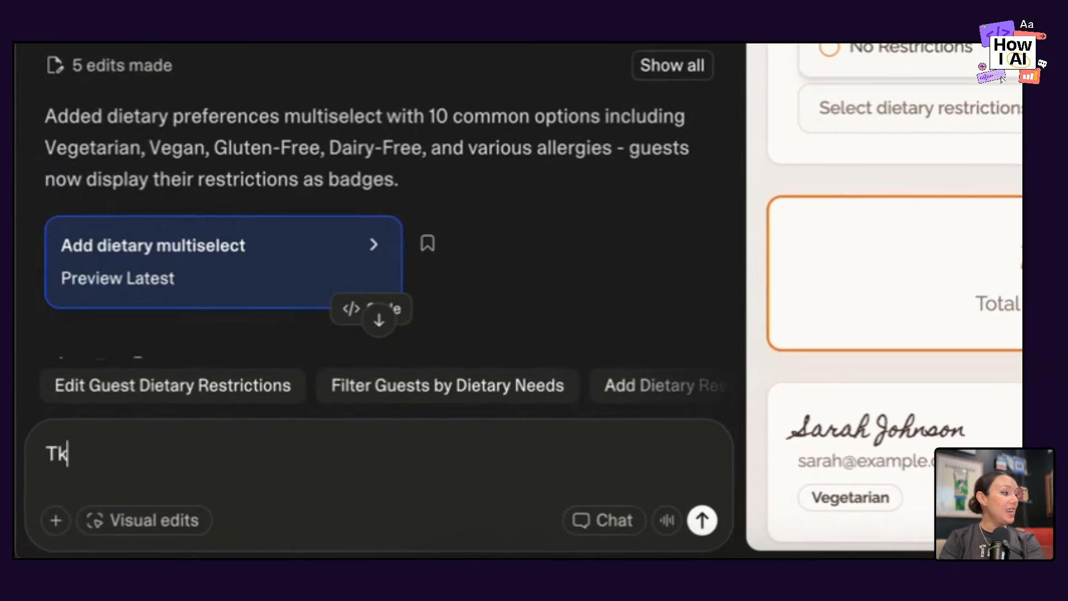
key("BackSpace")
type("ake these restrictio")
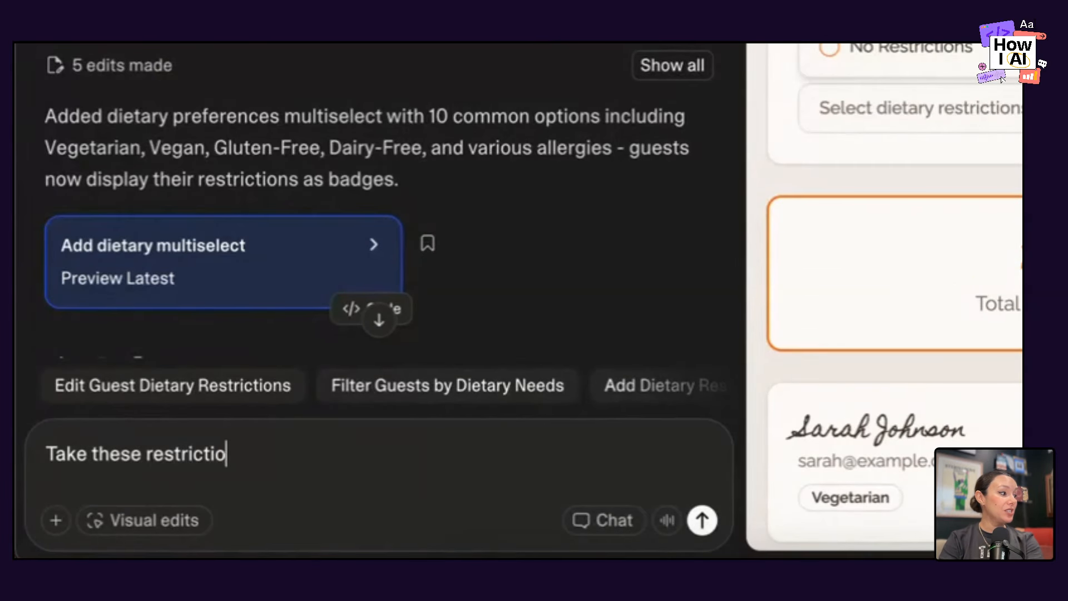
type("ns and add tag")
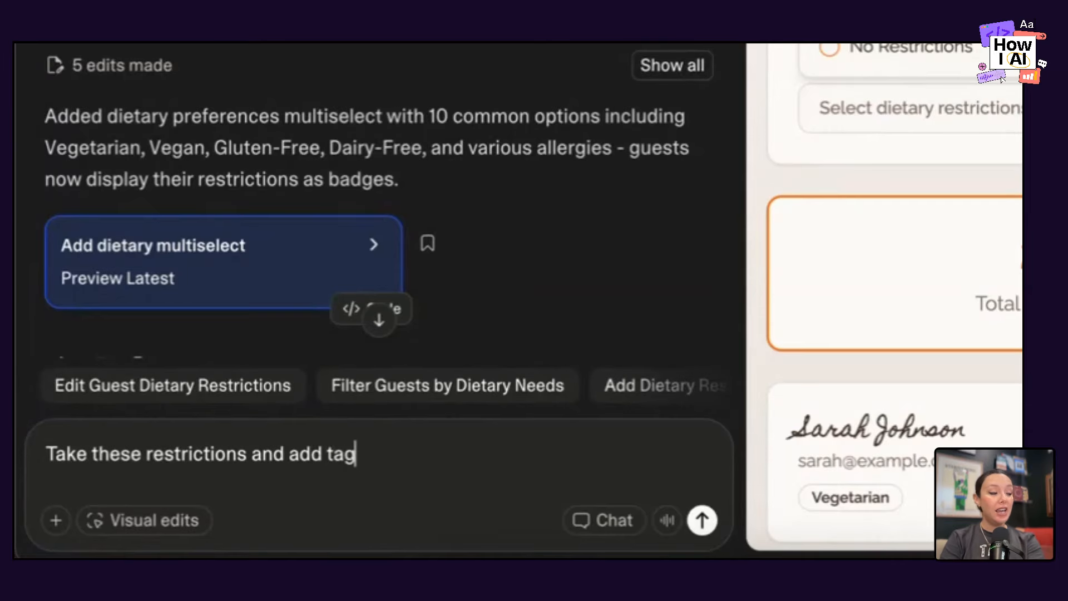
type("s to the dishes")
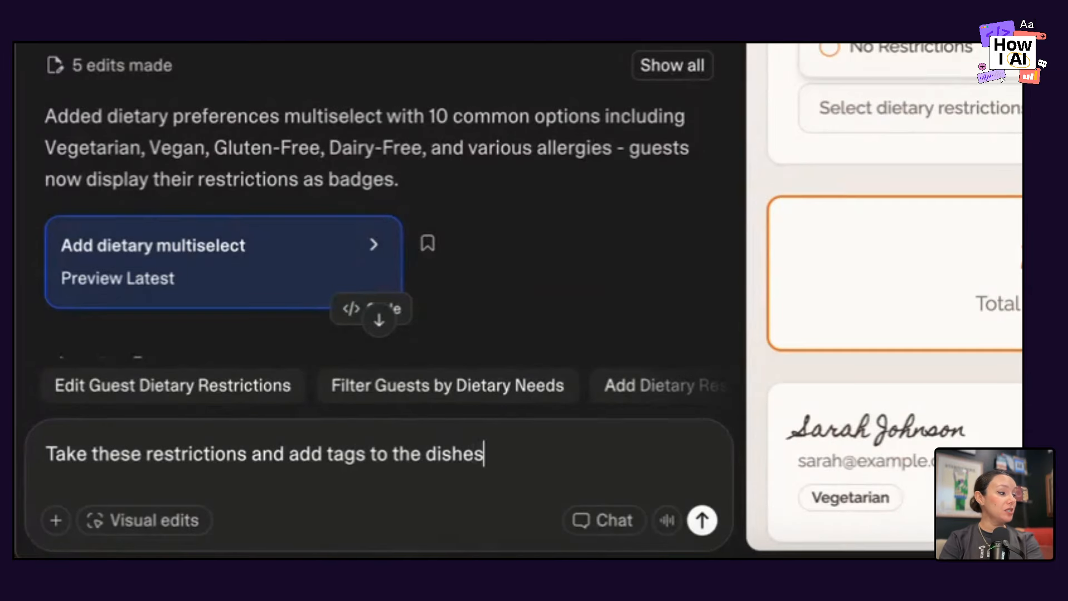
type(" so people can ca")
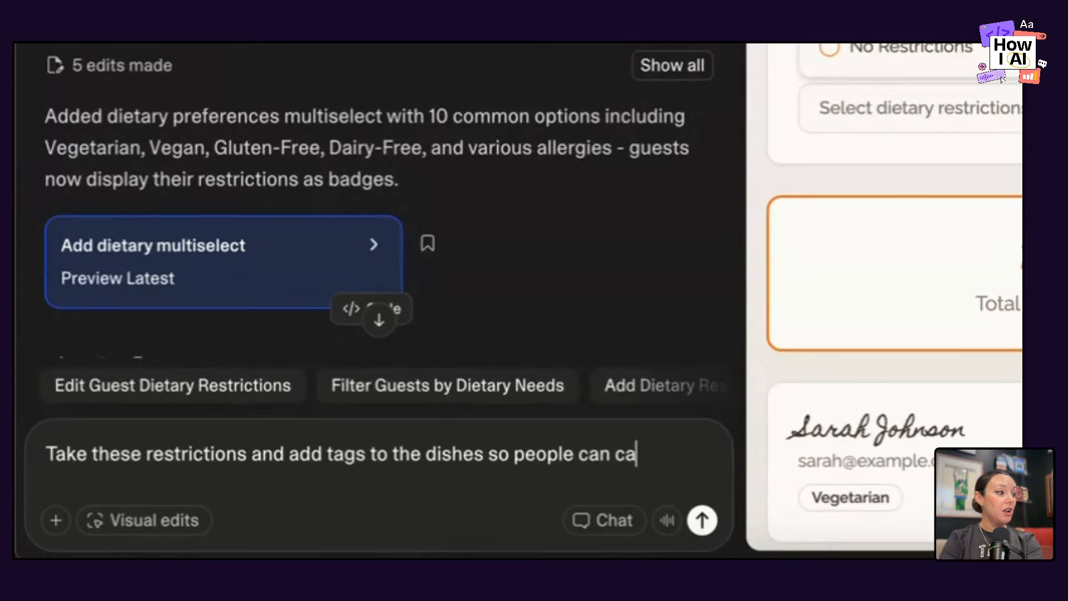
type("ll out common allegens n th")
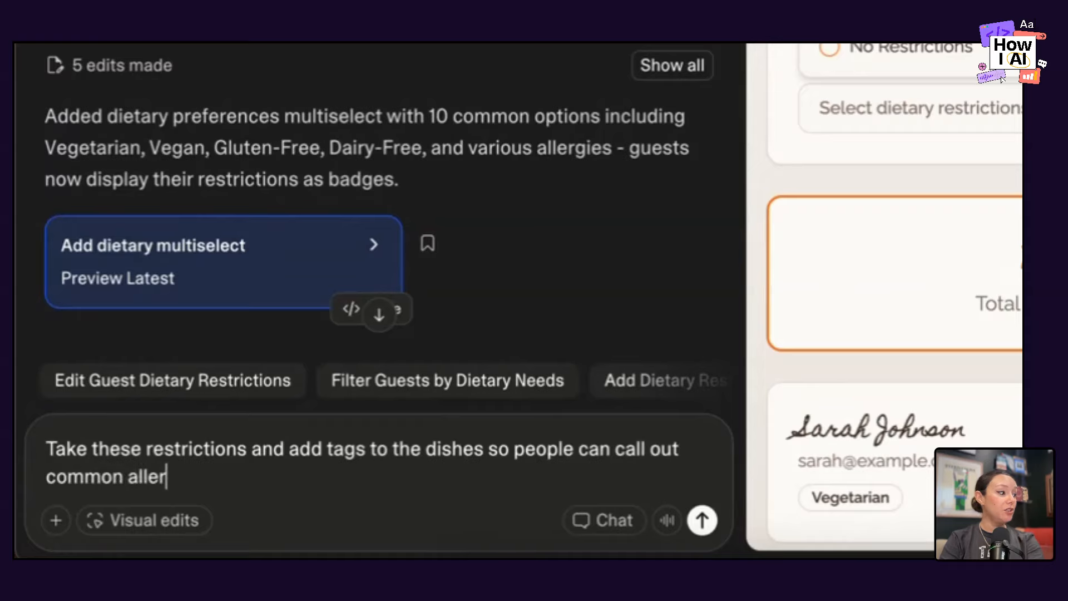
key("BackSpace")
key("BackSpace")
key("BackSpace")
key("BackSpace")
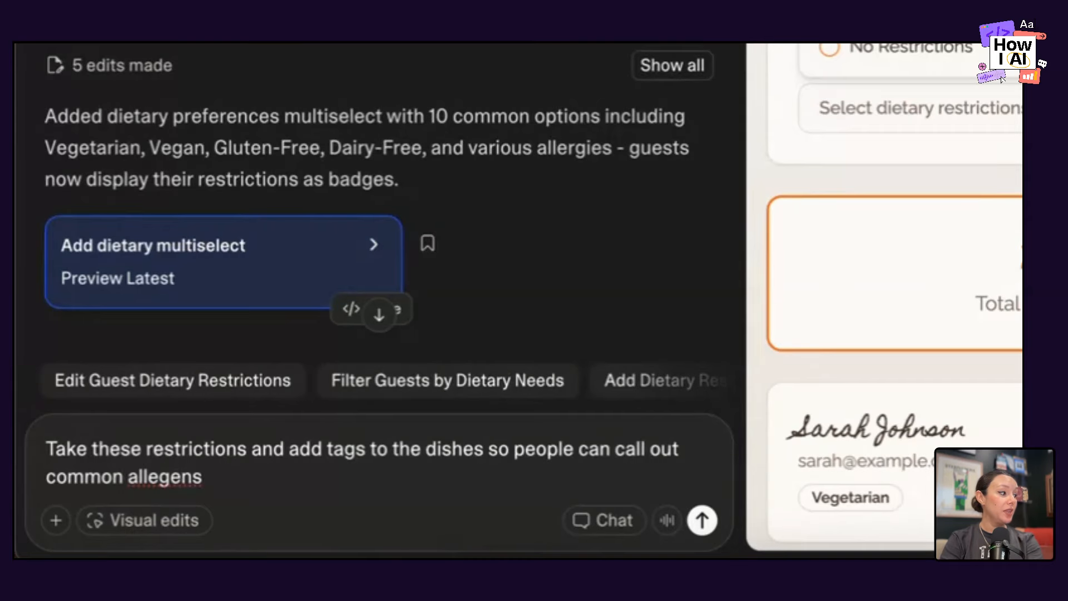
Complete the prompt with "in their dish or ingredients this list might care about" and submit it.
type("in their dis")
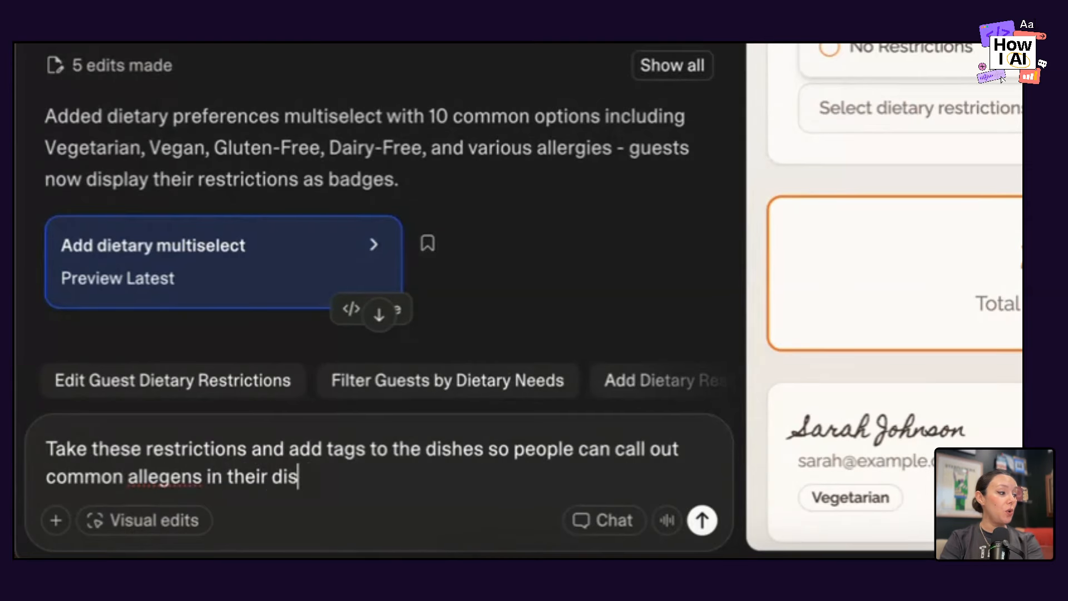
type("h or")
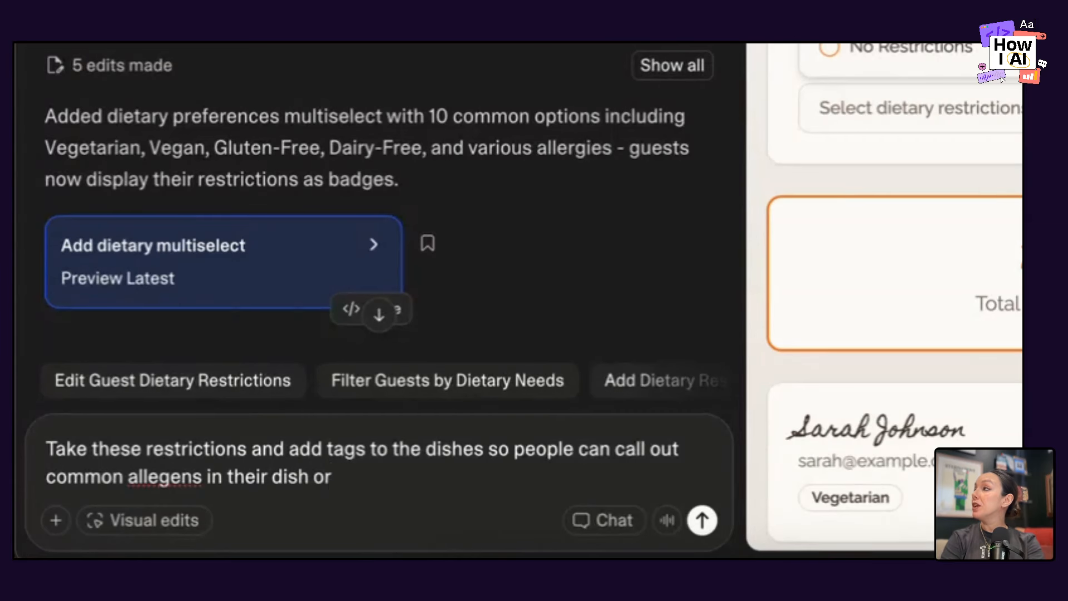
type(" ingredienc")
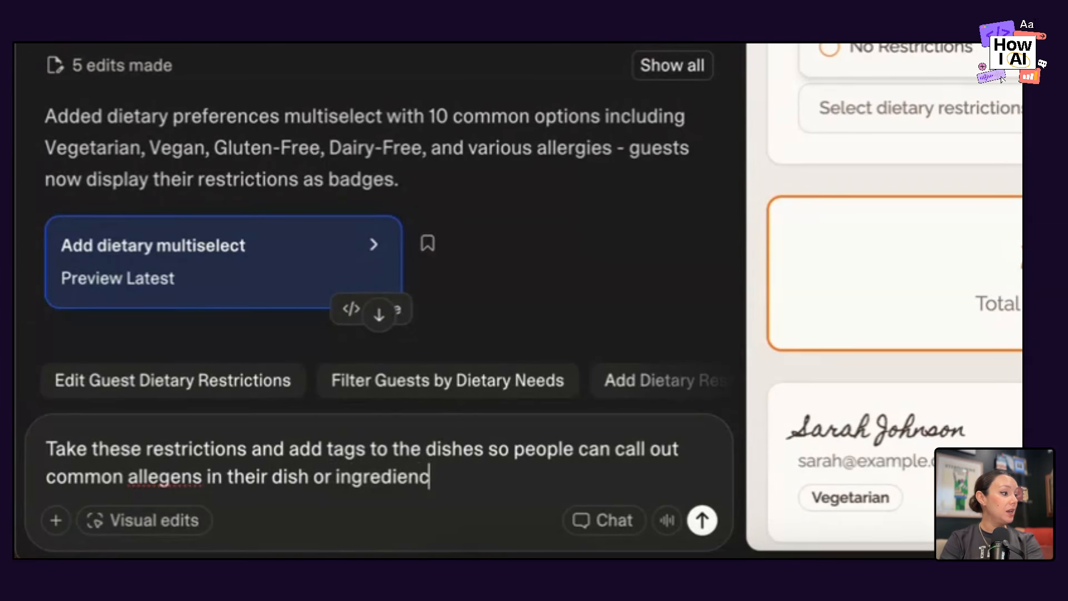
key("BackSpace")
type("ts this list might ca")
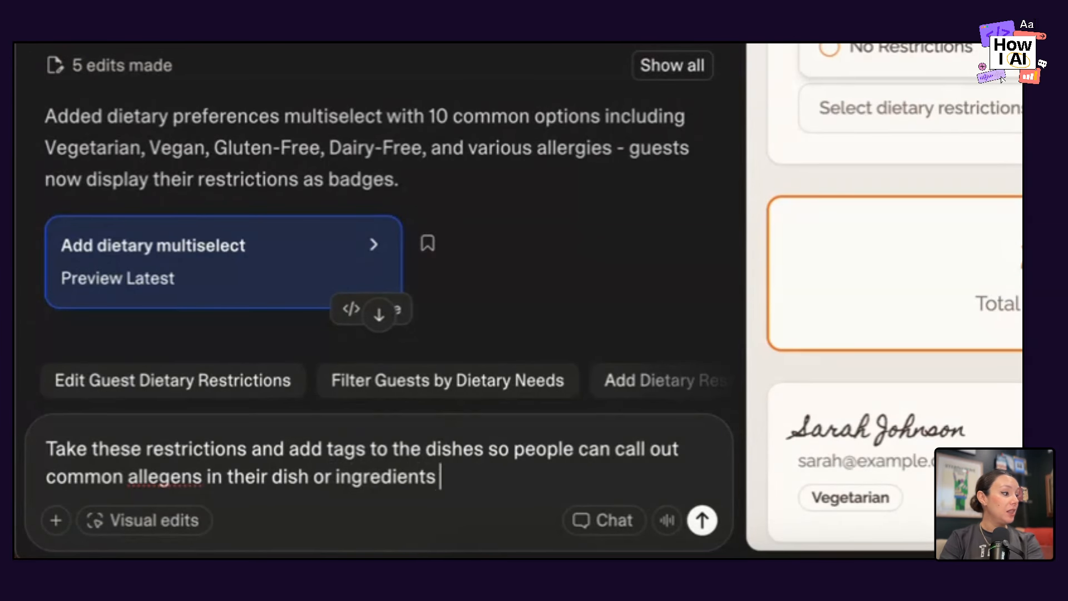
type("re about")
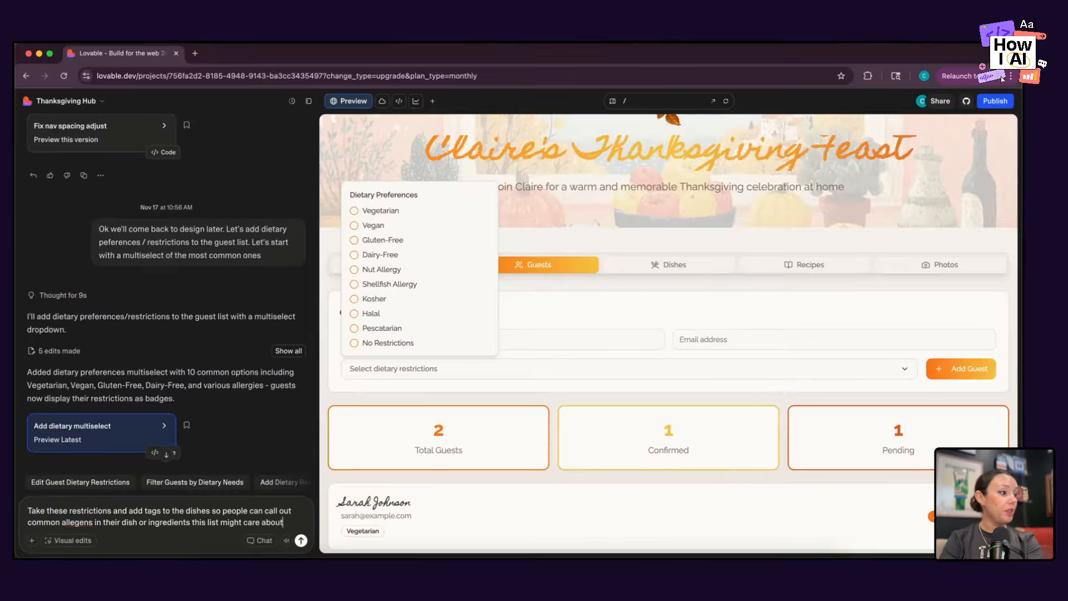
key("Return")
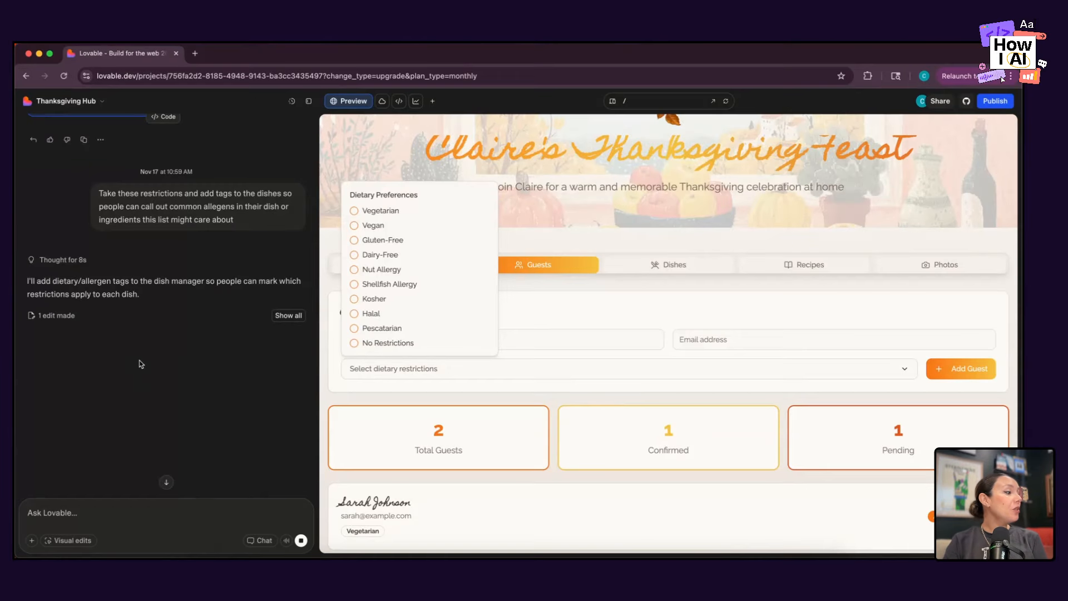
Open the Dishes section in the preview and check the options offered for dietary tags and allergens.
left_click(166, 482)
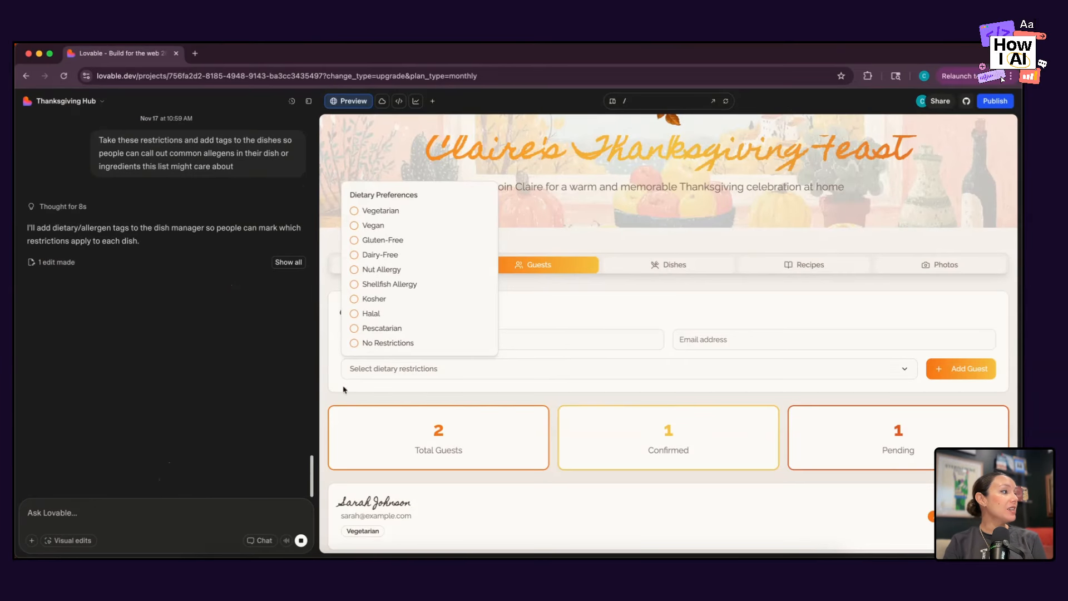
left_click(599, 288)
left_click(663, 266)
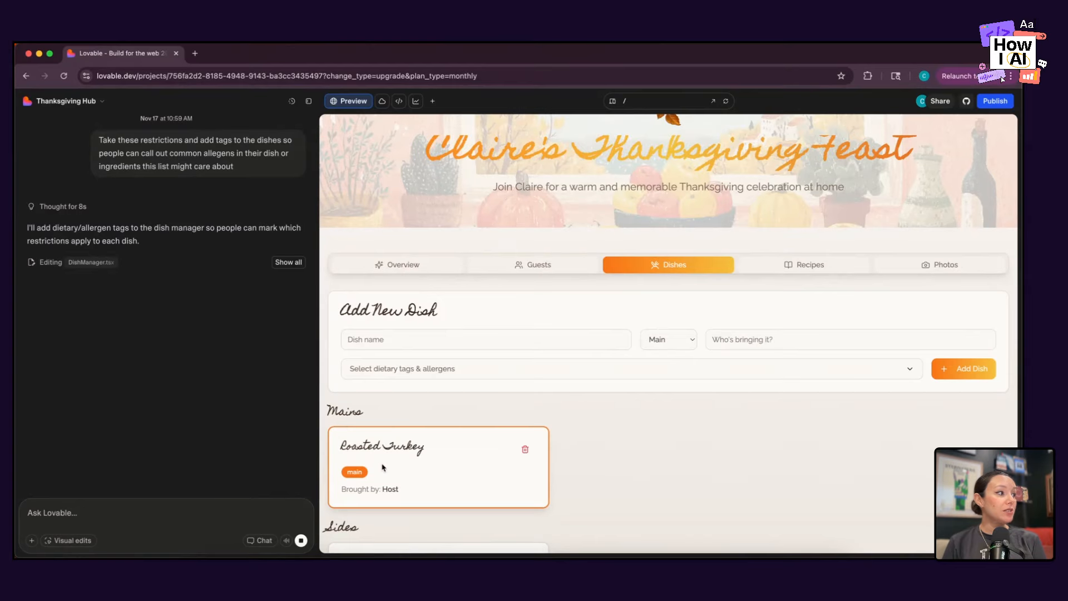
left_click(430, 368)
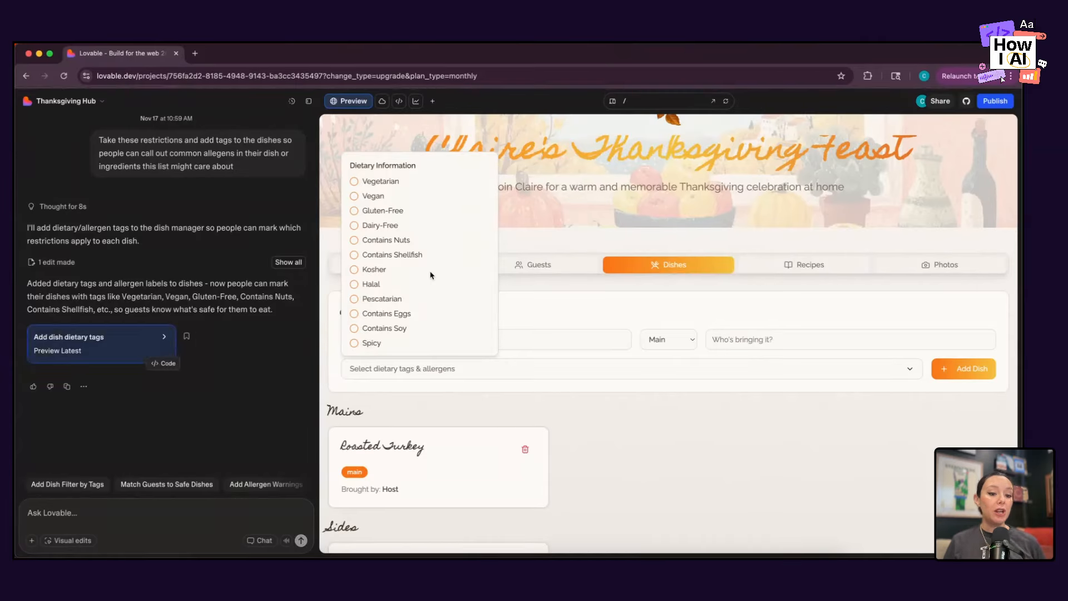
left_click(422, 468)
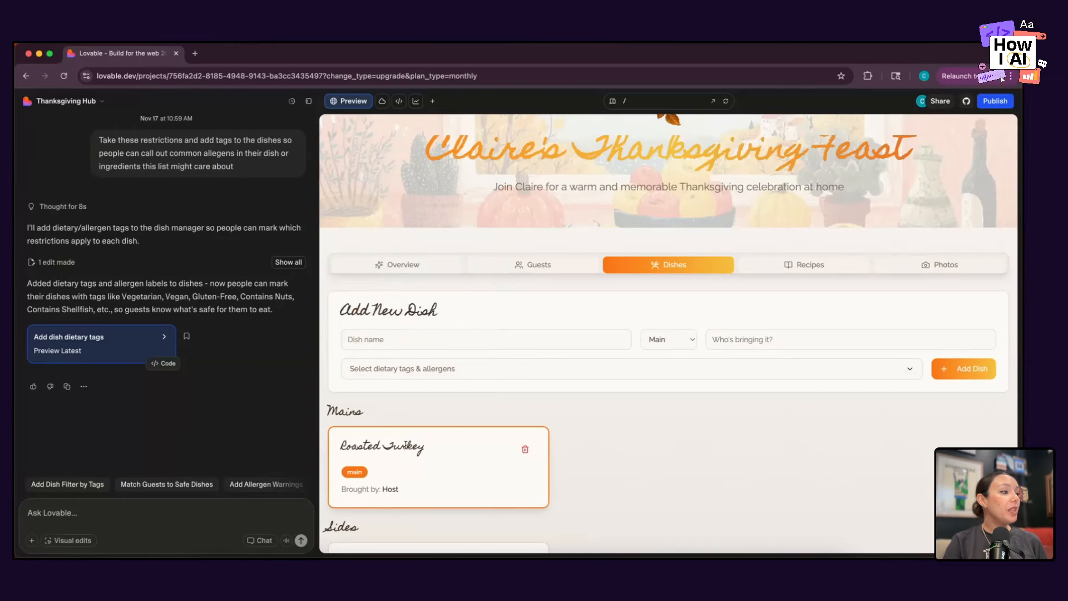
Review the dietary tags on the main, side and dessert cards and open the Recipes section.
scroll(389, 472, "down", 3)
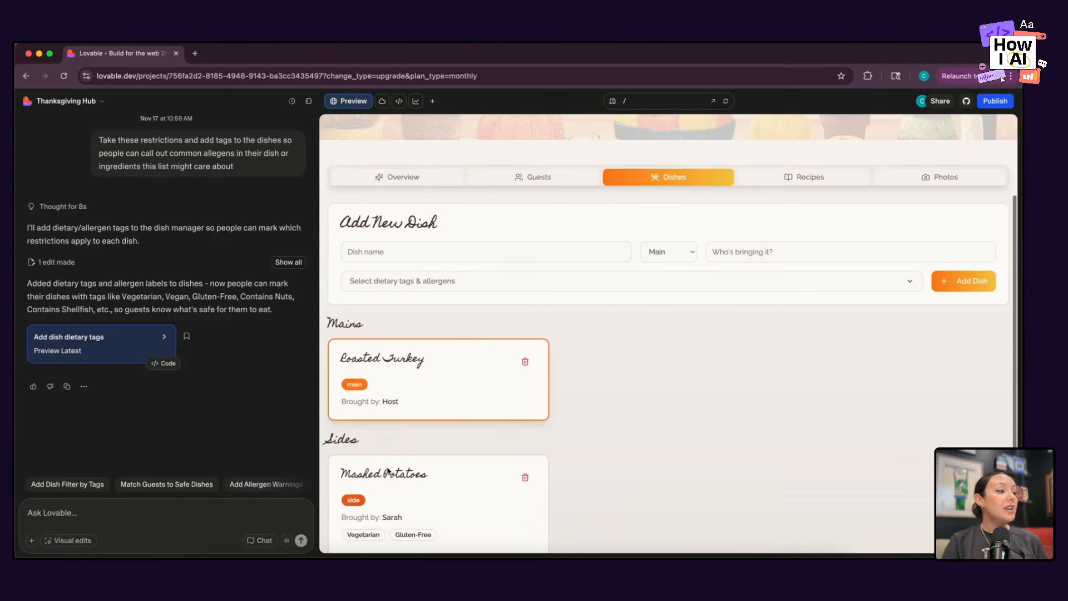
scroll(367, 517, "down", 3)
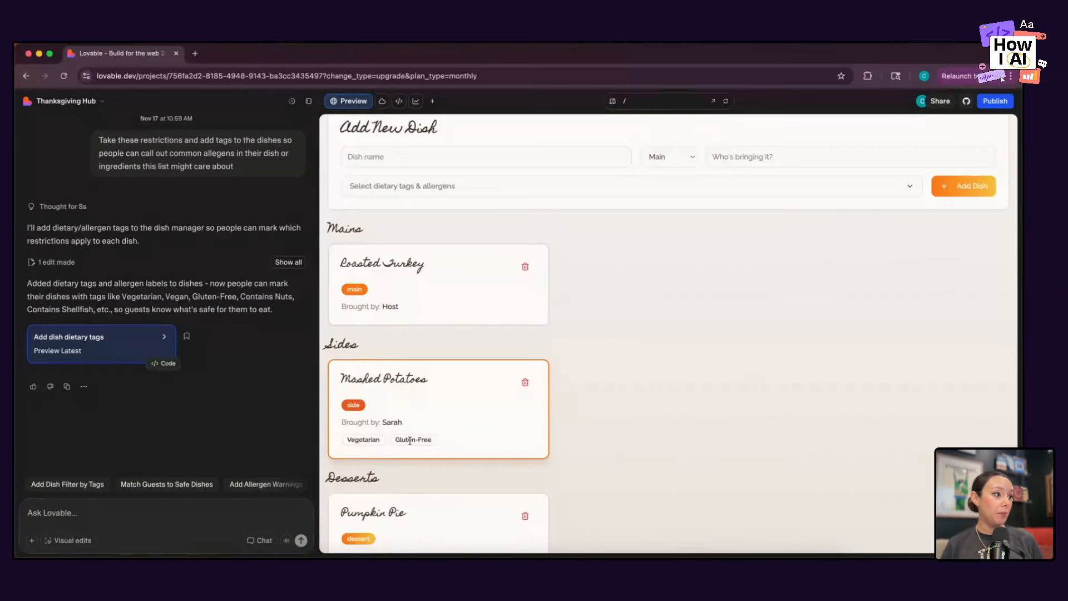
scroll(413, 434, "down", 2)
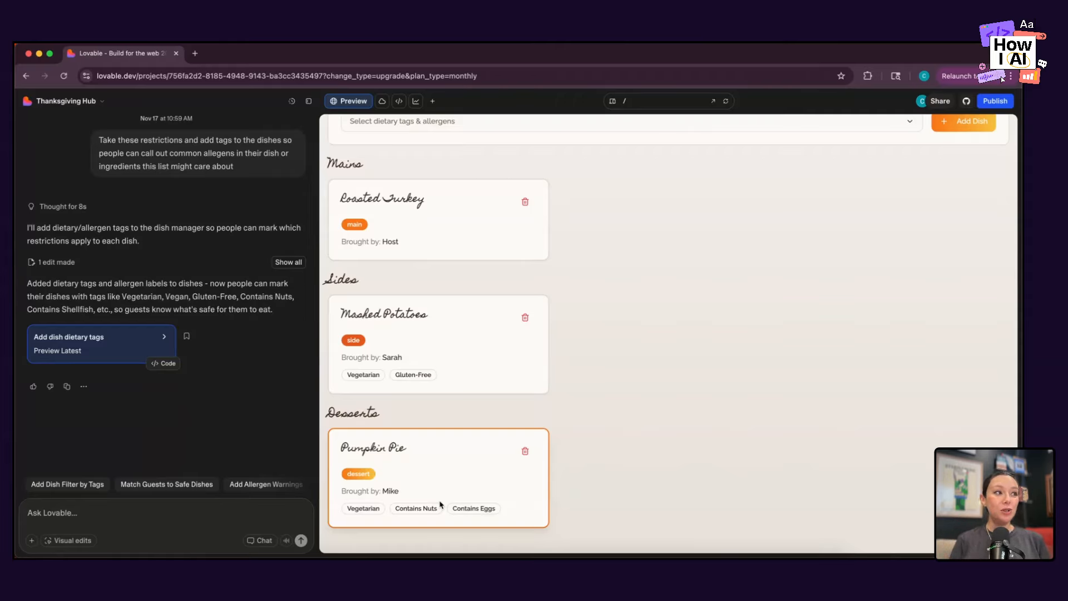
scroll(663, 382, "up", 6)
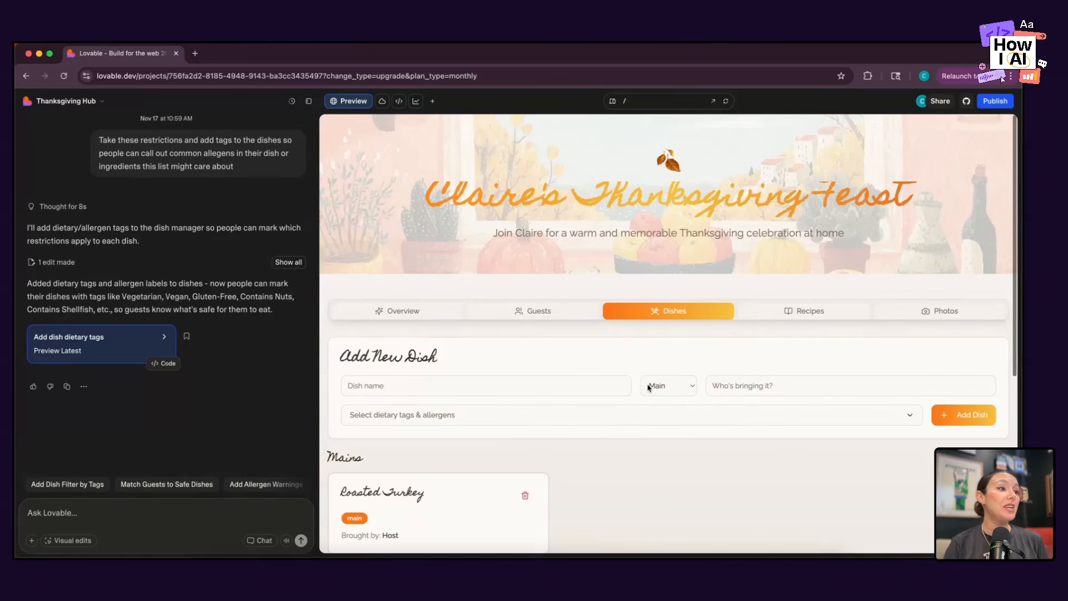
left_click(810, 312)
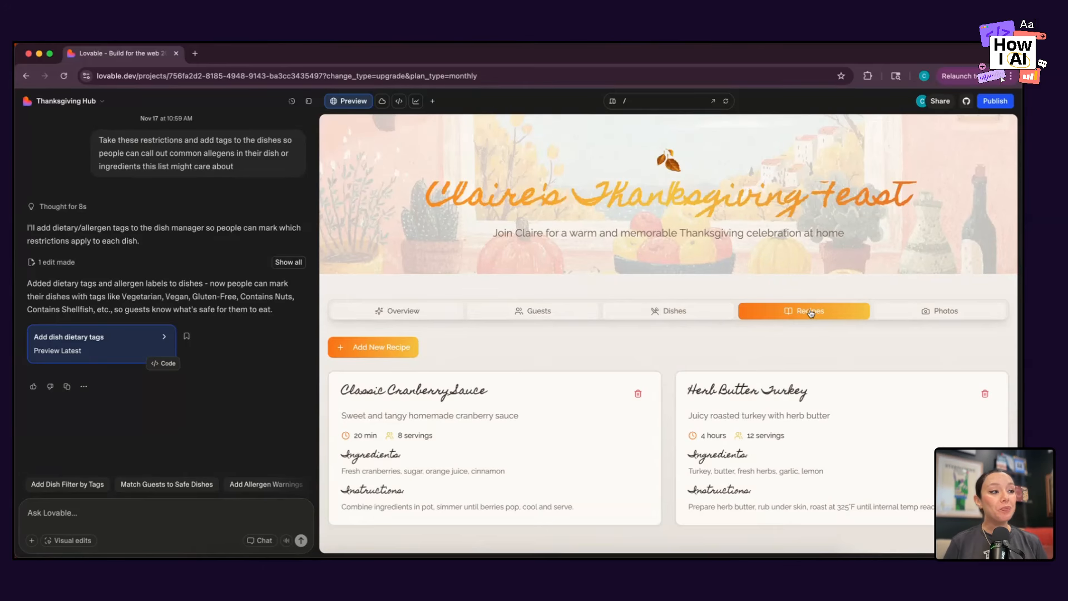
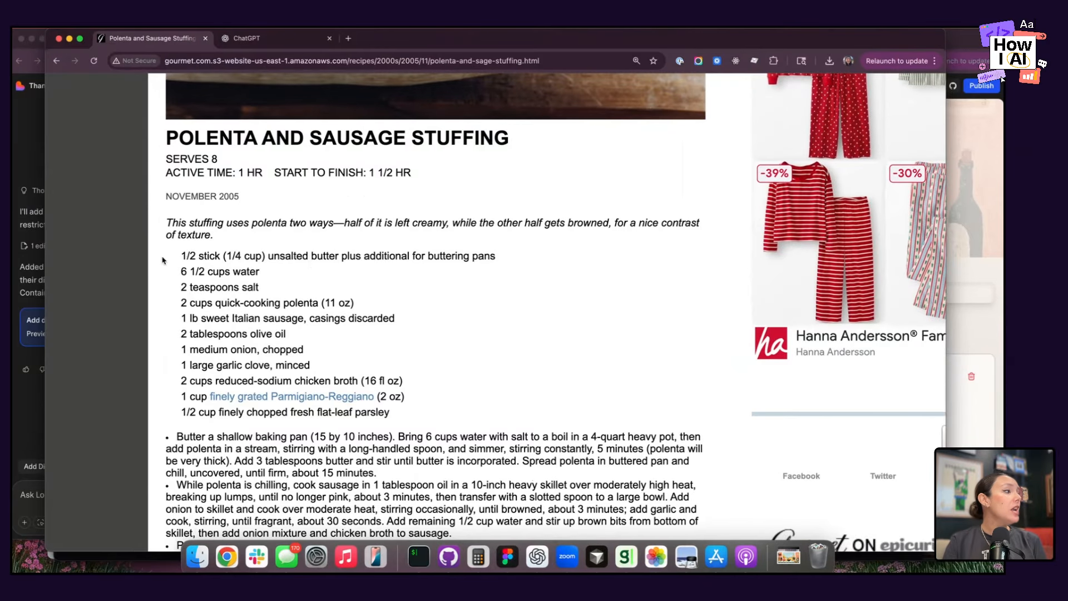
Examine the ingredient list and the preparation paragraphs of the Polenta and Sausage Stuffing recipe.
left_click_drag(182, 255, 432, 423)
left_click(432, 424)
scroll(432, 424, "down", 5)
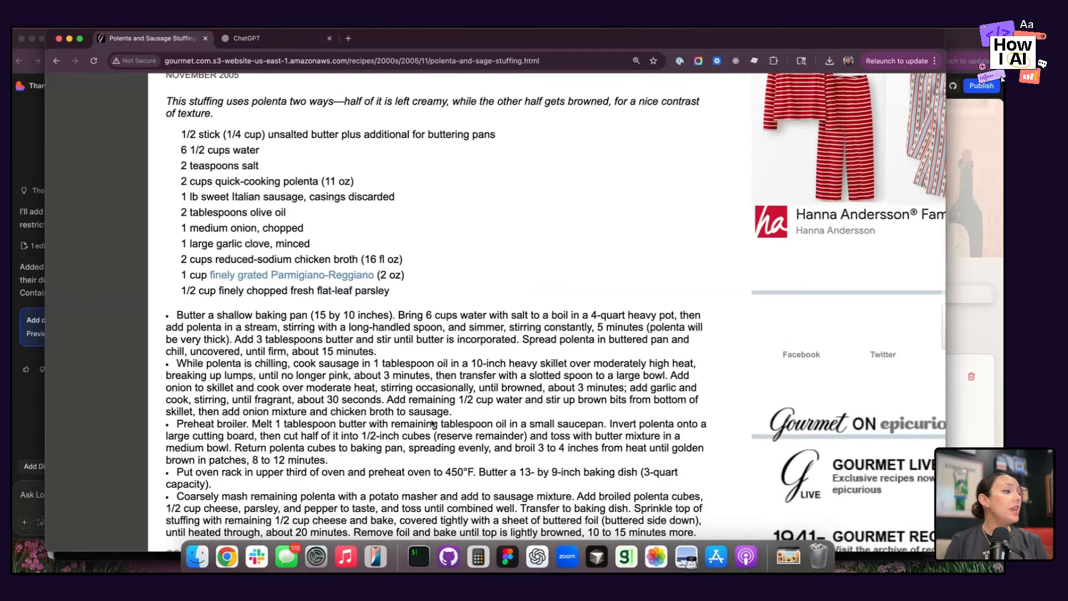
scroll(410, 416, "down", 3)
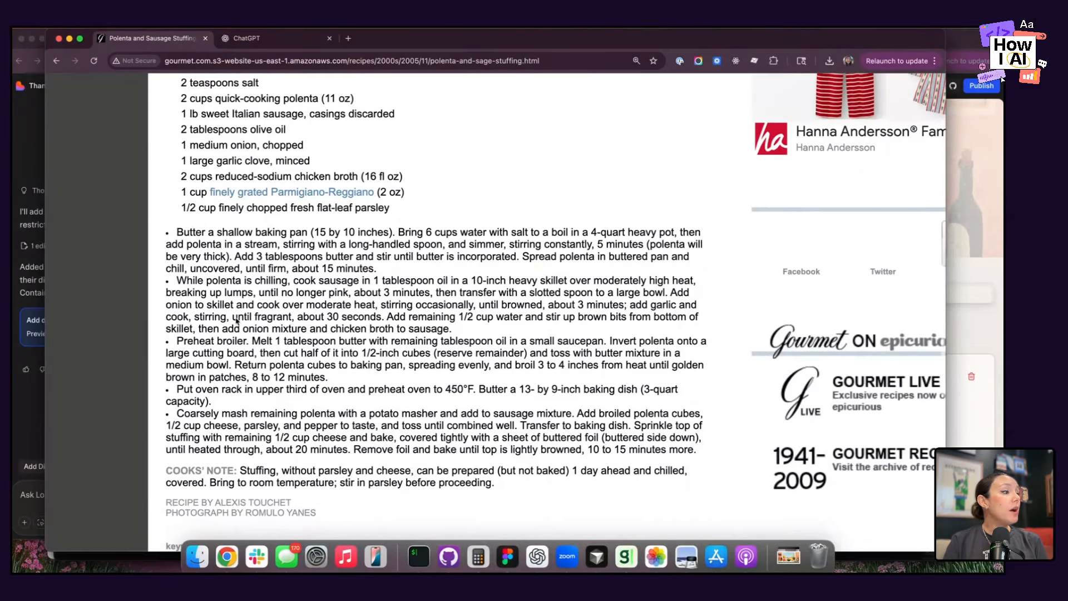
left_click_drag(176, 233, 384, 460)
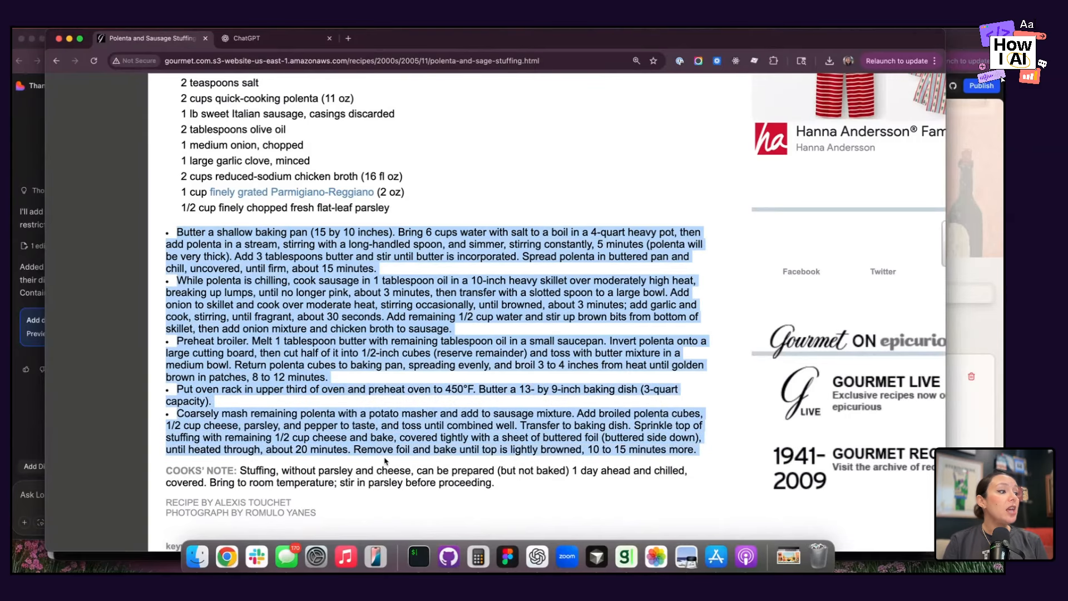
left_click(385, 460)
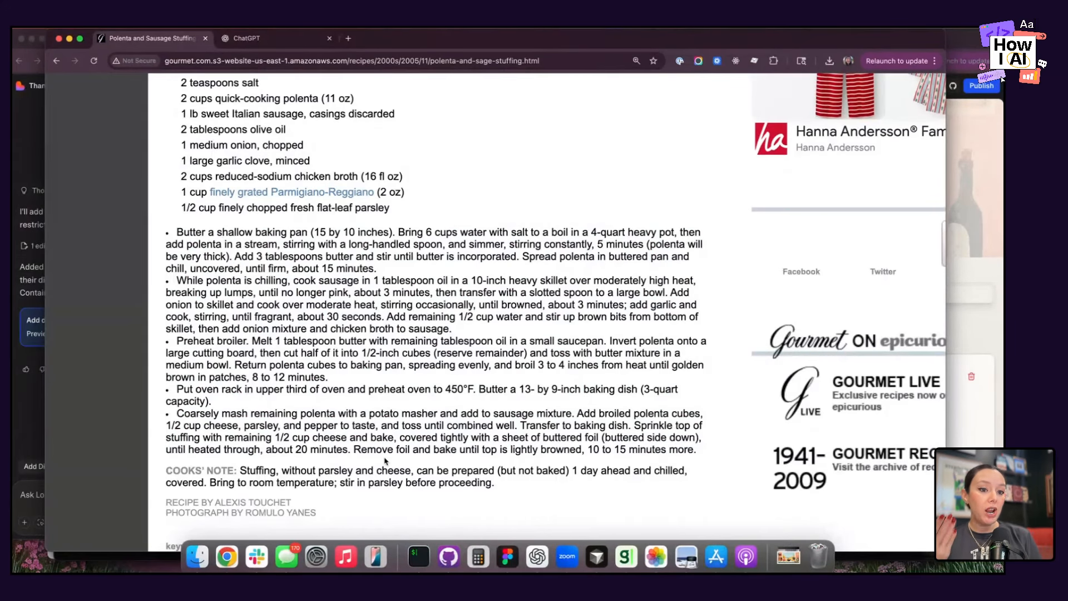
scroll(199, 135, "up", 4)
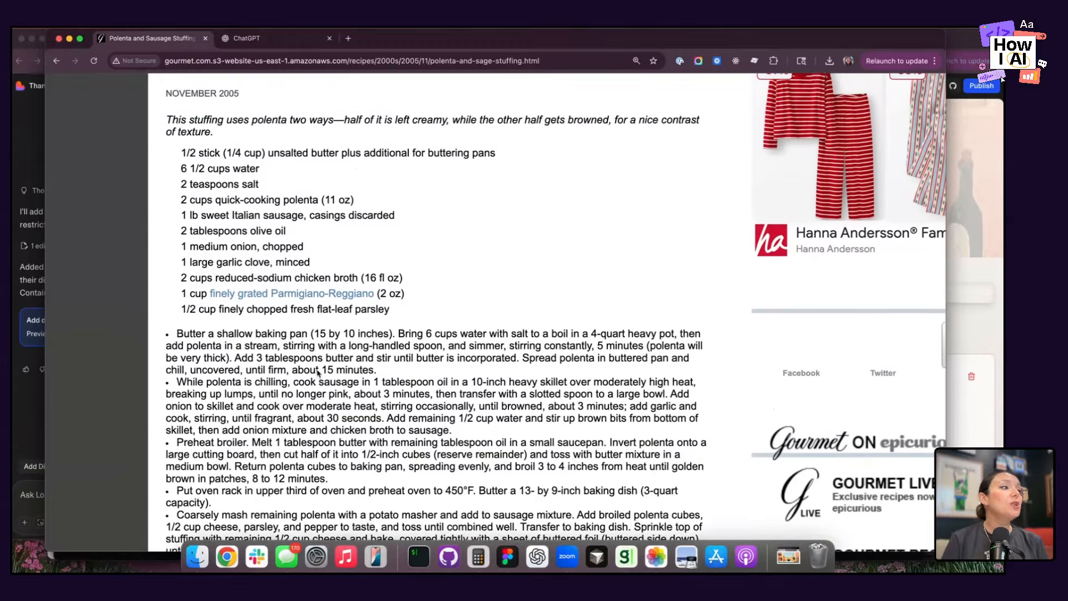
Copy the stuffing recipe from the first ingredient through the cooks' note and switch to ChatGPT.
left_click_drag(177, 151, 522, 523)
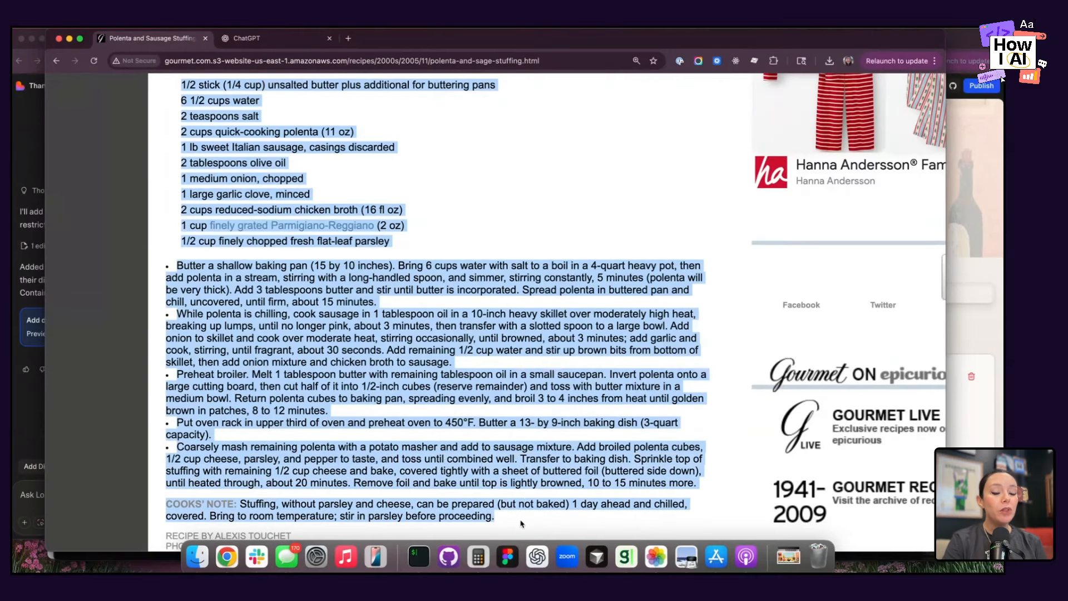
left_click(289, 43)
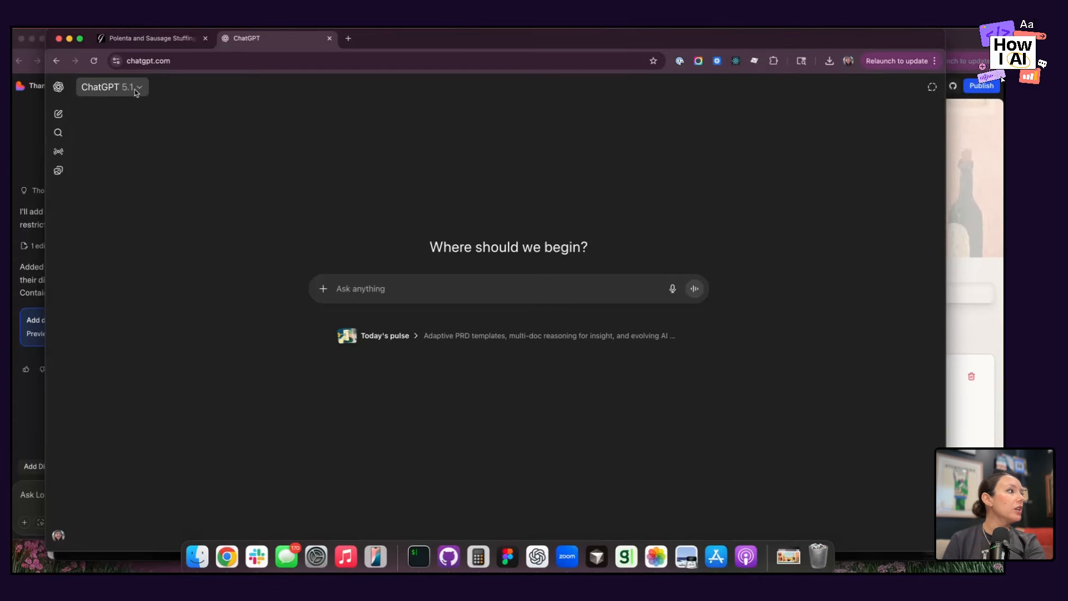
Check which models ChatGPT offers without changing the selection.
left_click(135, 89)
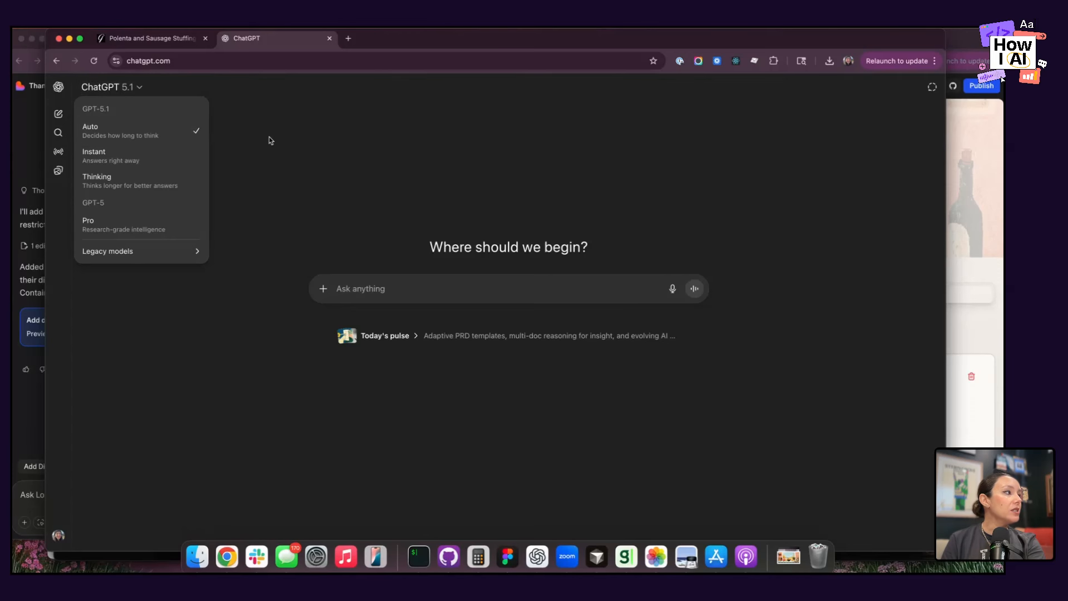
left_click(284, 151)
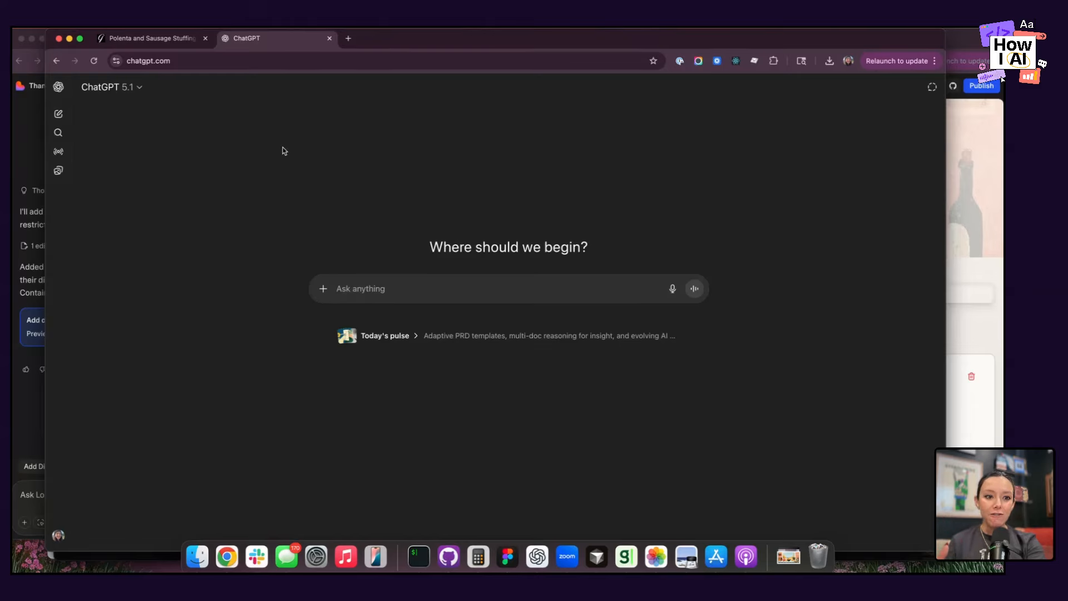
left_click(112, 91)
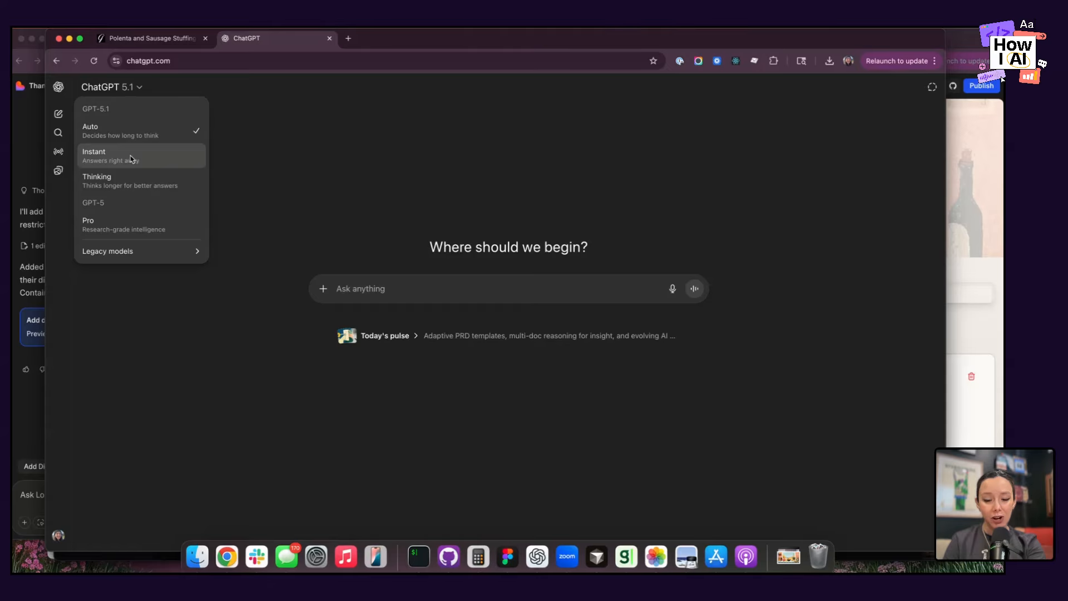
left_click(315, 174)
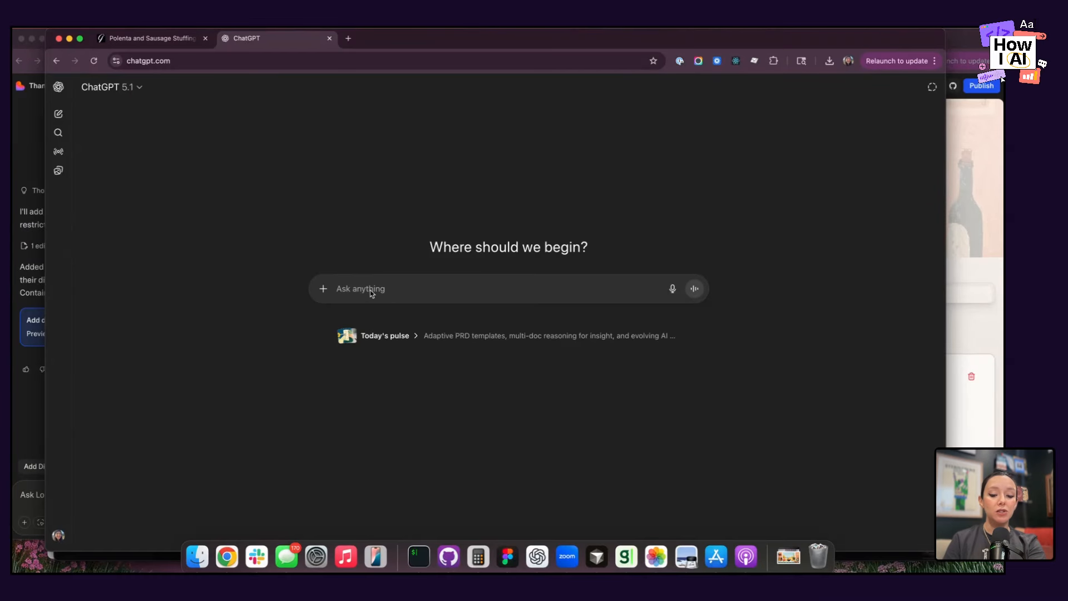
Paste the recipe into the ChatGPT prompt and add the line "here is a recipe. please format it into a different structure:" below it.
key("super+v")
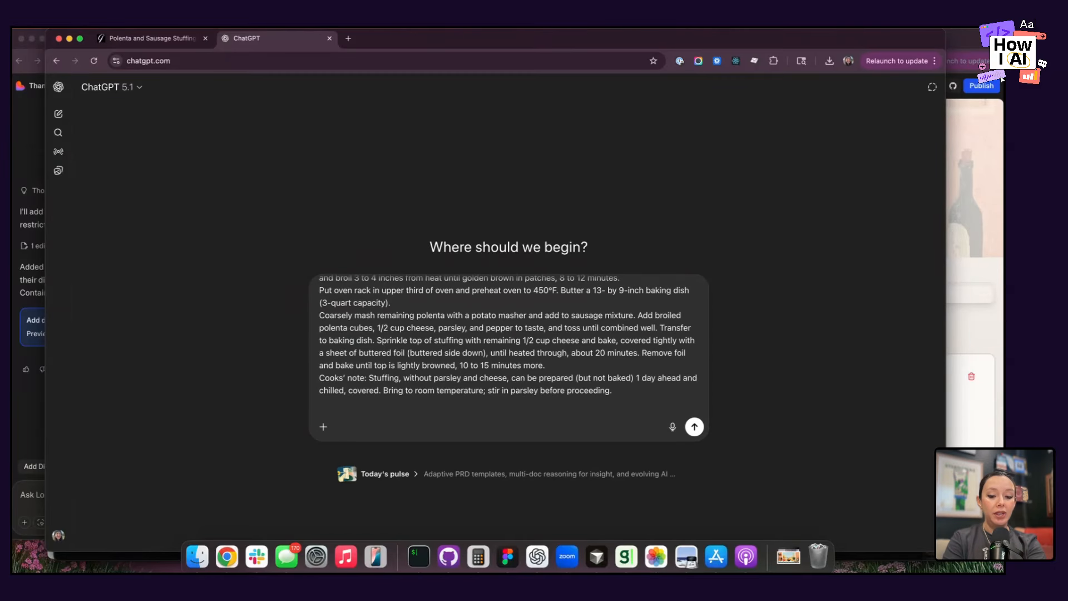
type("here is a recipe")
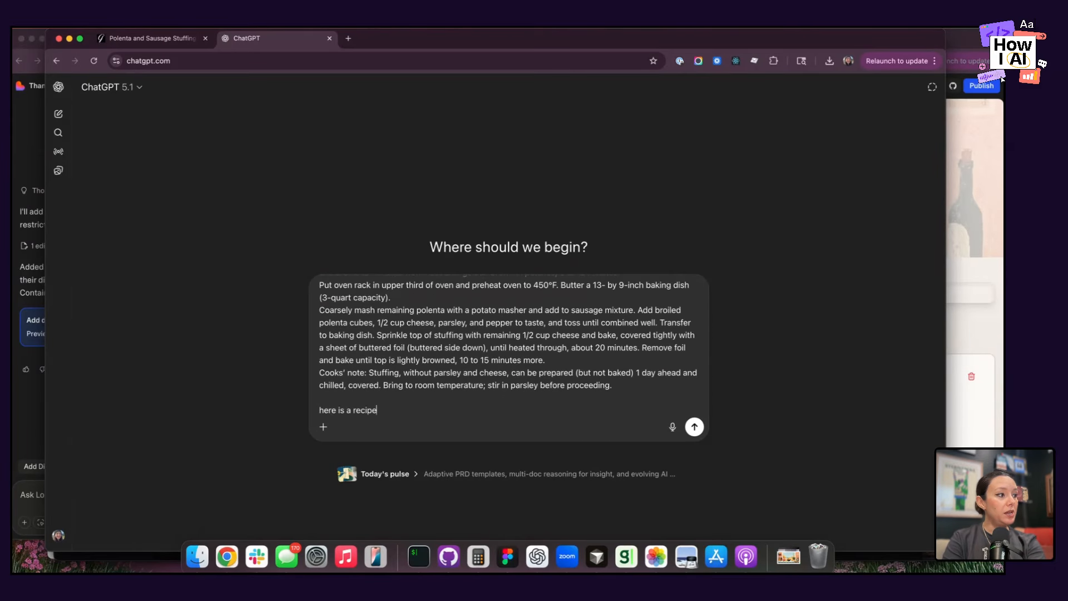
type(". please format it in")
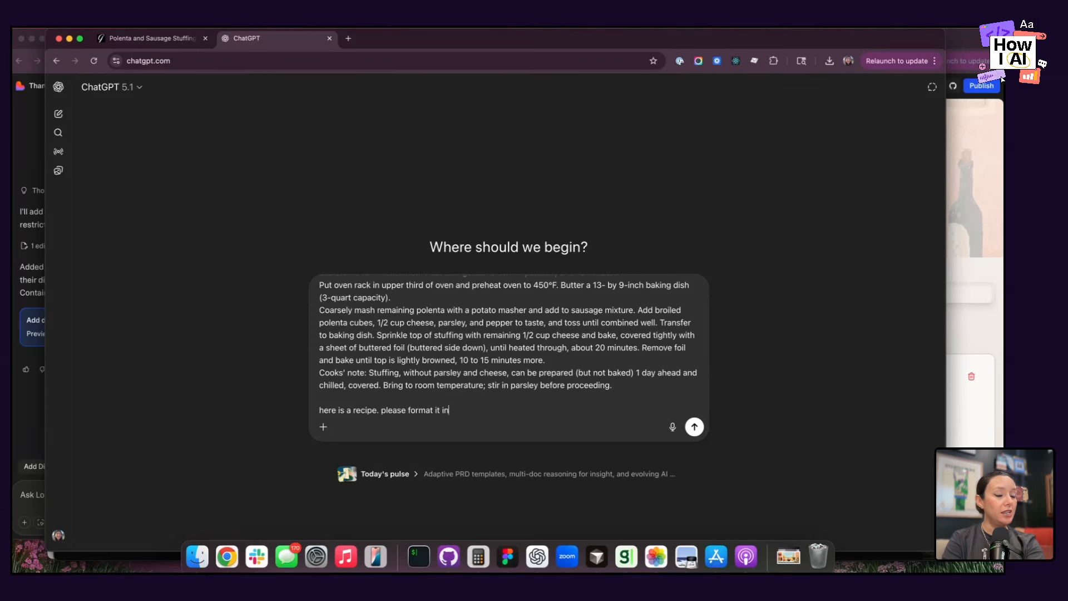
type("to a diff")
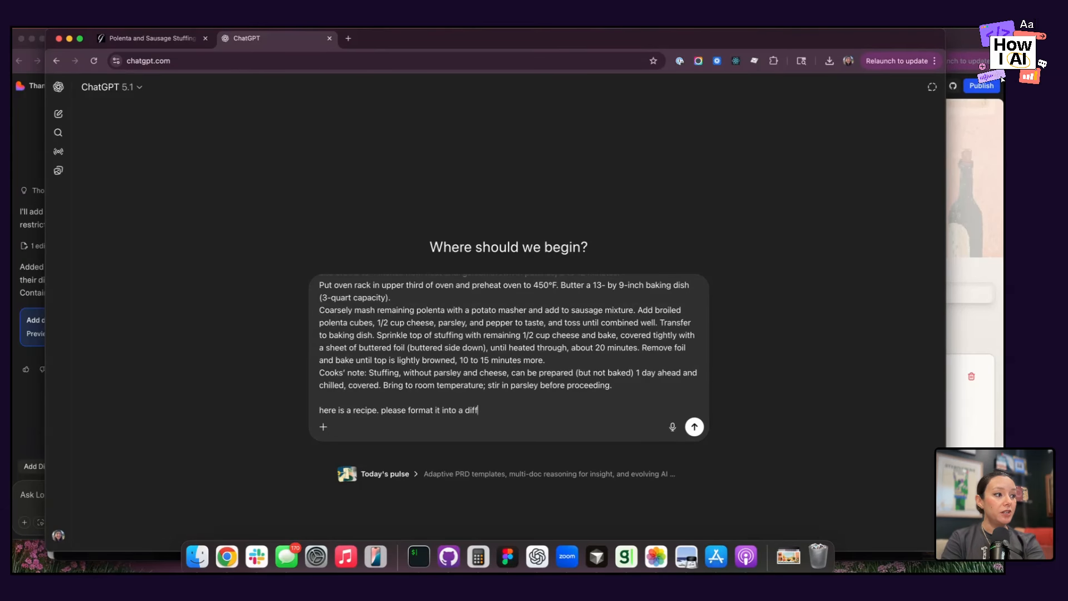
type("erent structure:")
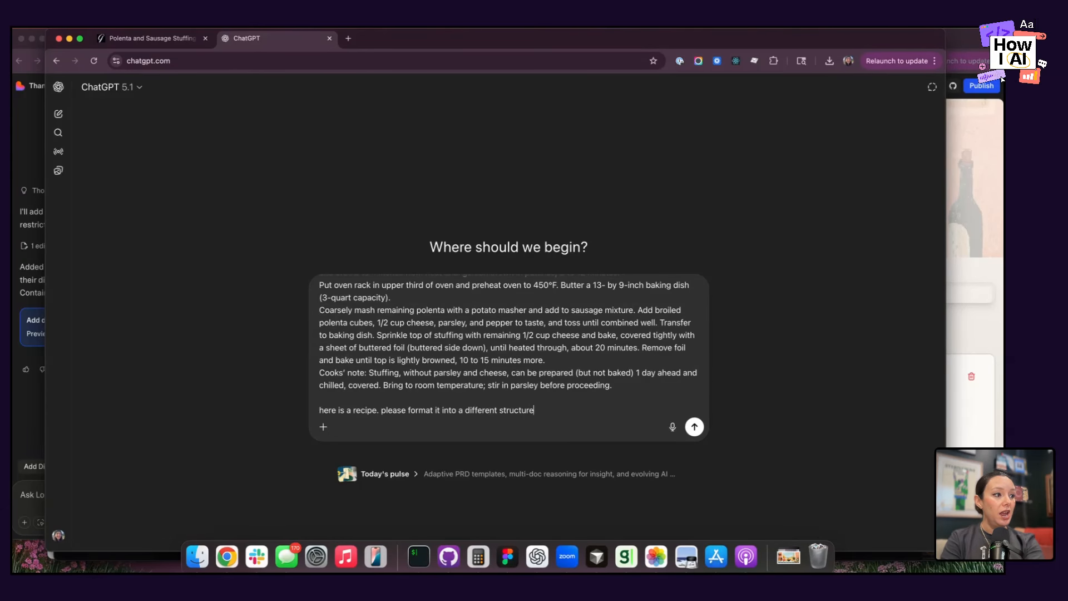
key("shift+Return")
Switch to the Thanksgiving hub in Lovable, open the new recipe form and check which fields it asks for.
left_click(20, 254)
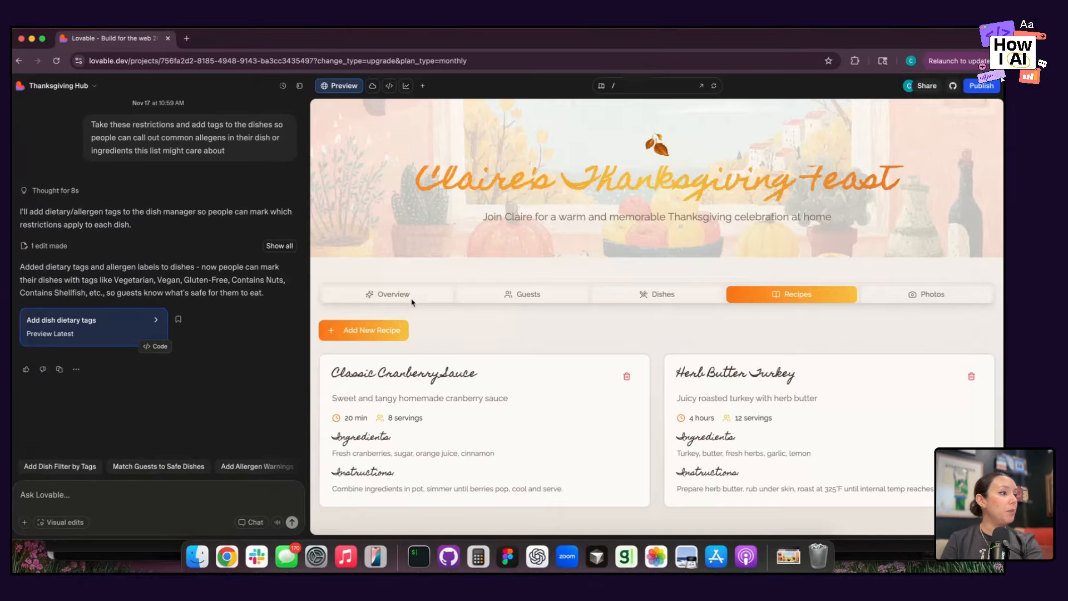
left_click(371, 328)
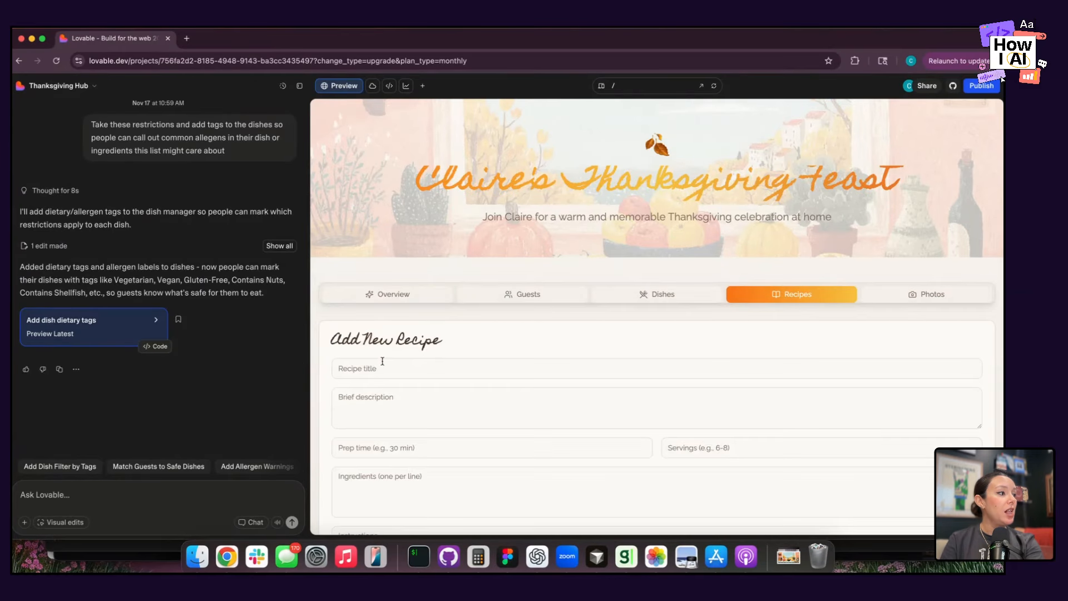
left_click(389, 454)
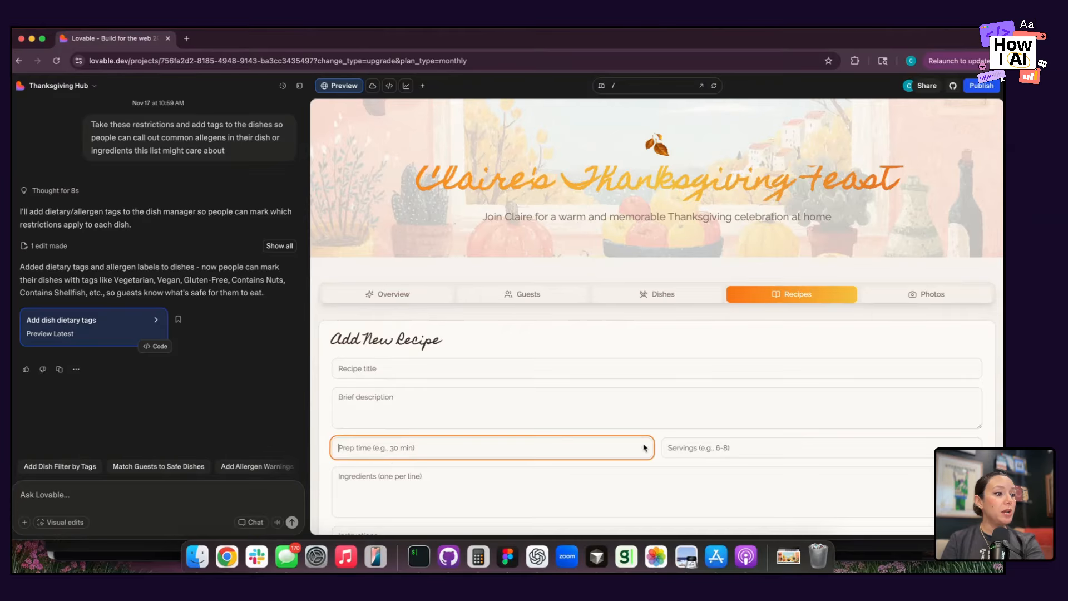
left_click(691, 449)
left_click(644, 490)
scroll(644, 489, "down", 3)
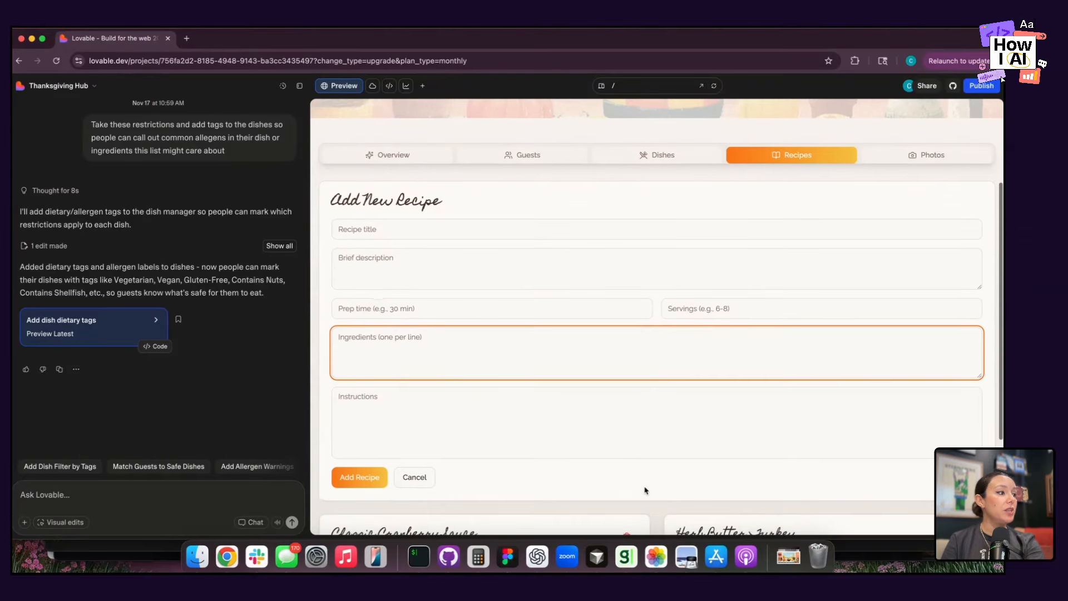
left_click(620, 414)
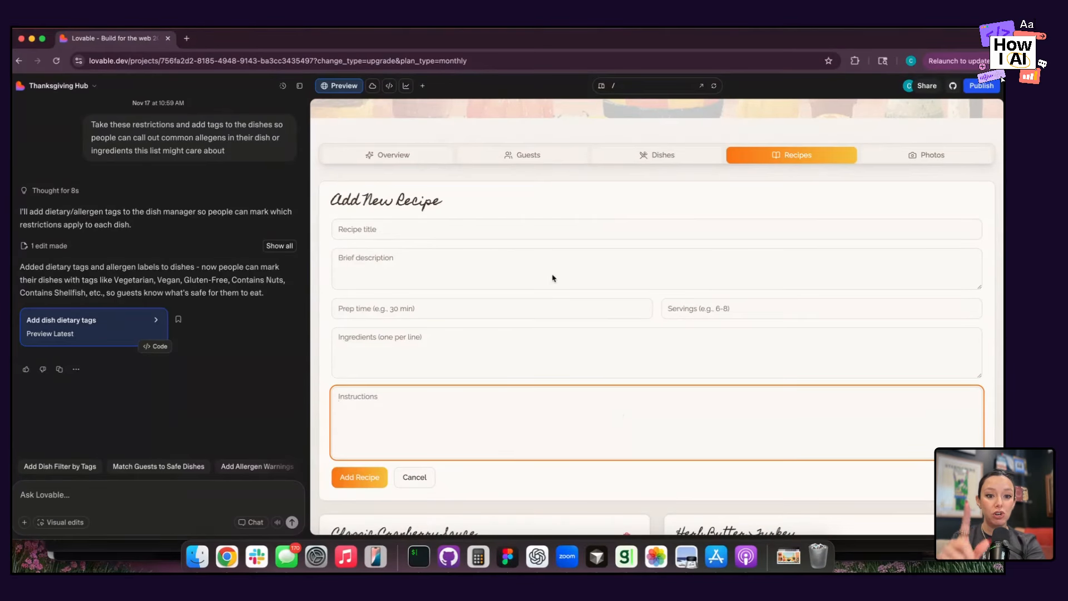
Return to ChatGPT and continue the prompt with "title, description, cook time, ingredients, servings and", followed by a line break.
key("super+grave")
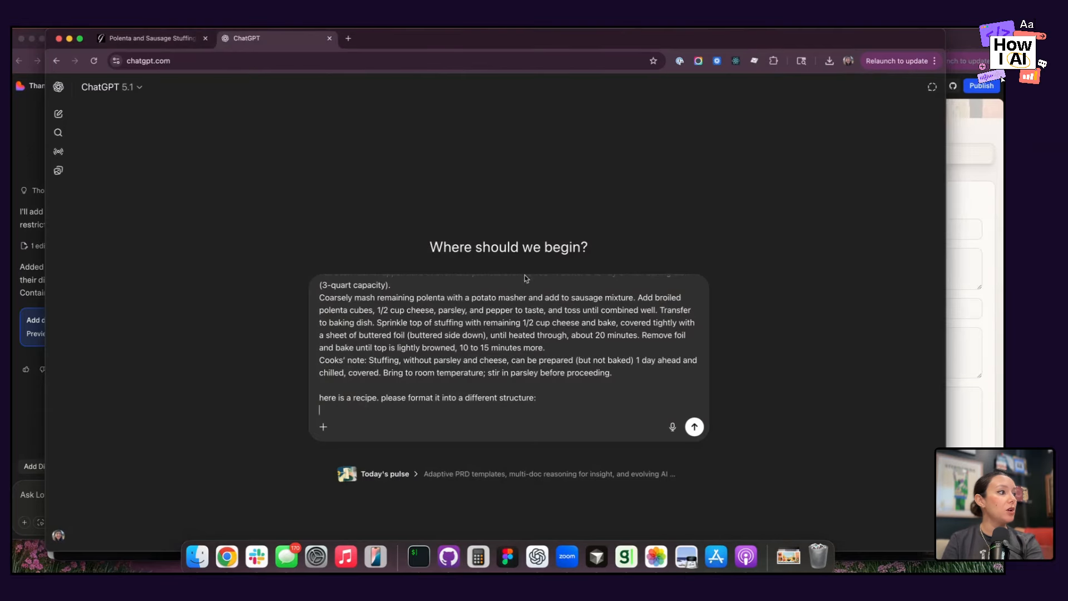
type("titl")
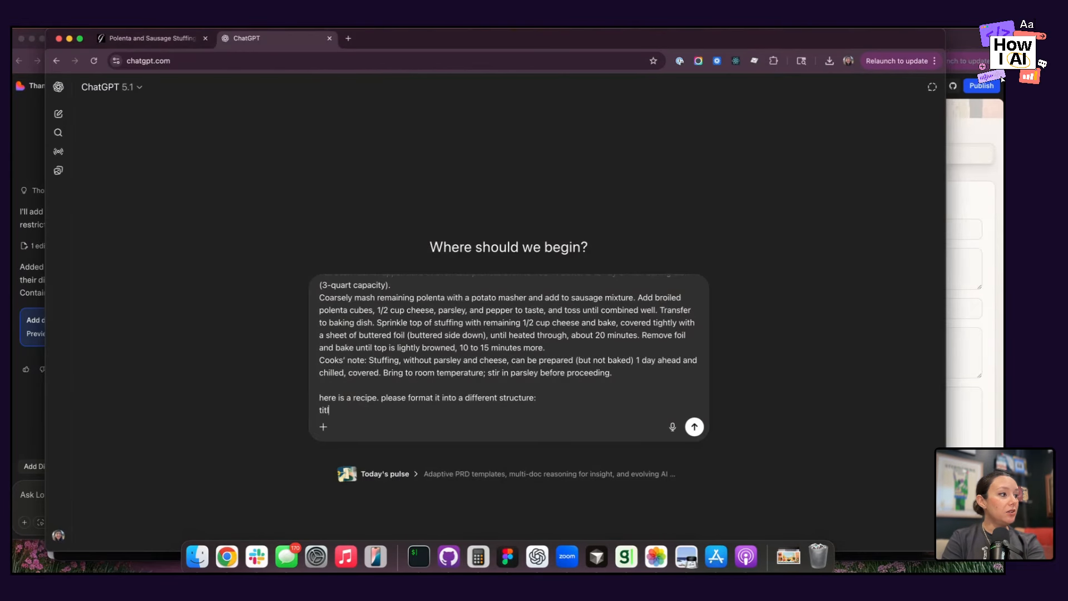
type("e, descript")
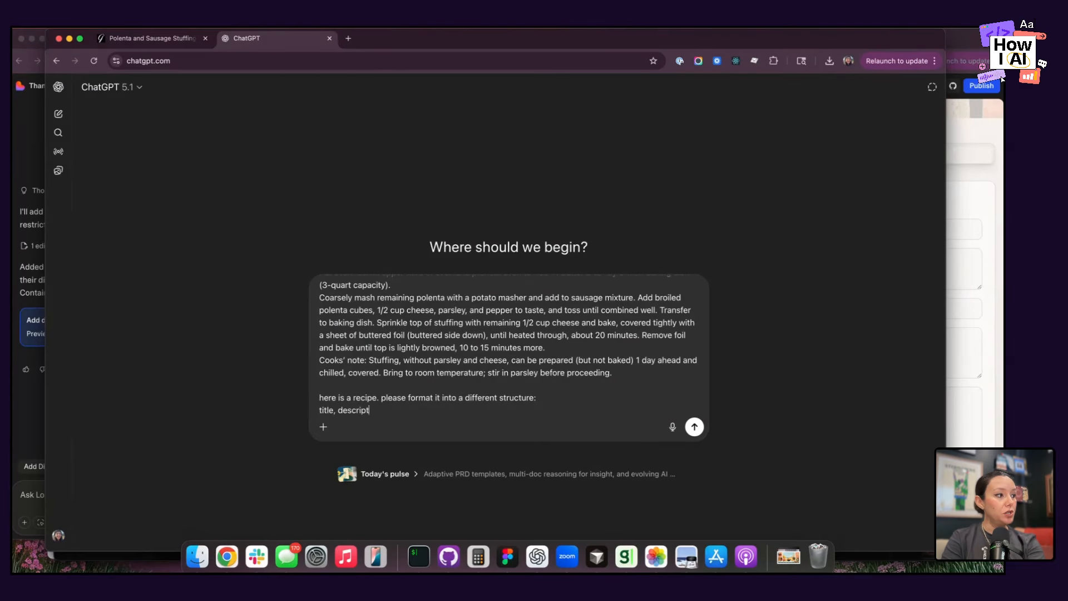
type("ion, cook time")
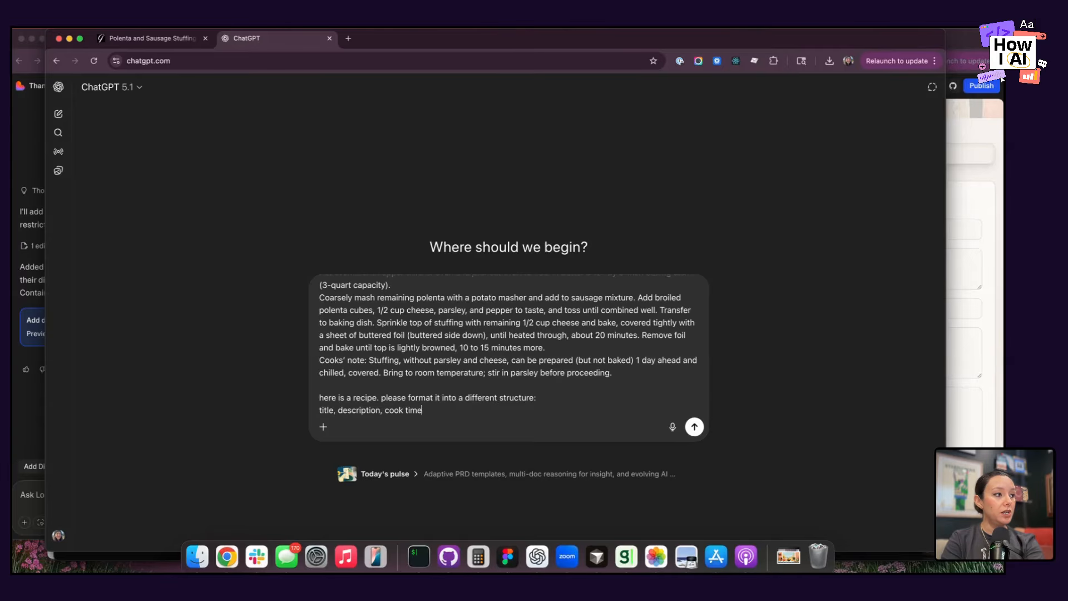
type(", ingredien")
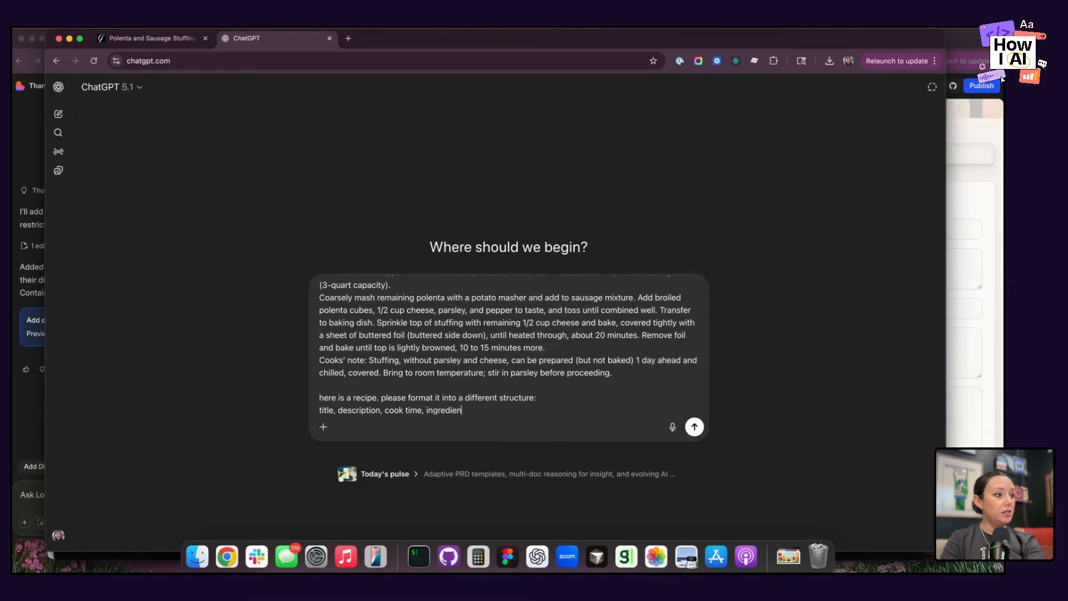
type("ts, services")
key("BackSpace")
key("BackSpace")
key("BackSpace")
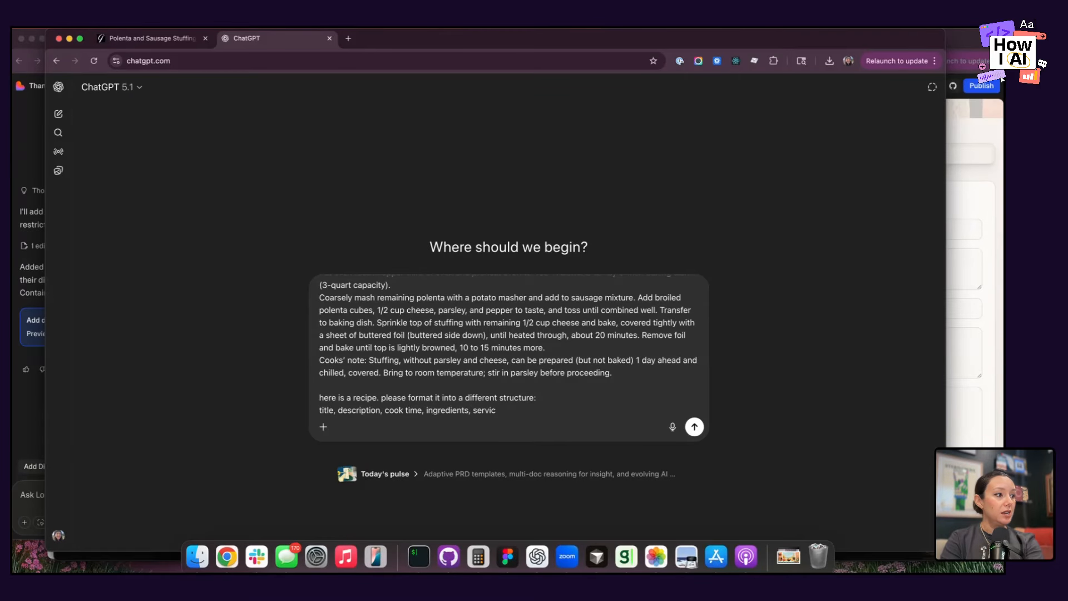
type("ngs and")
key("shift+Return")
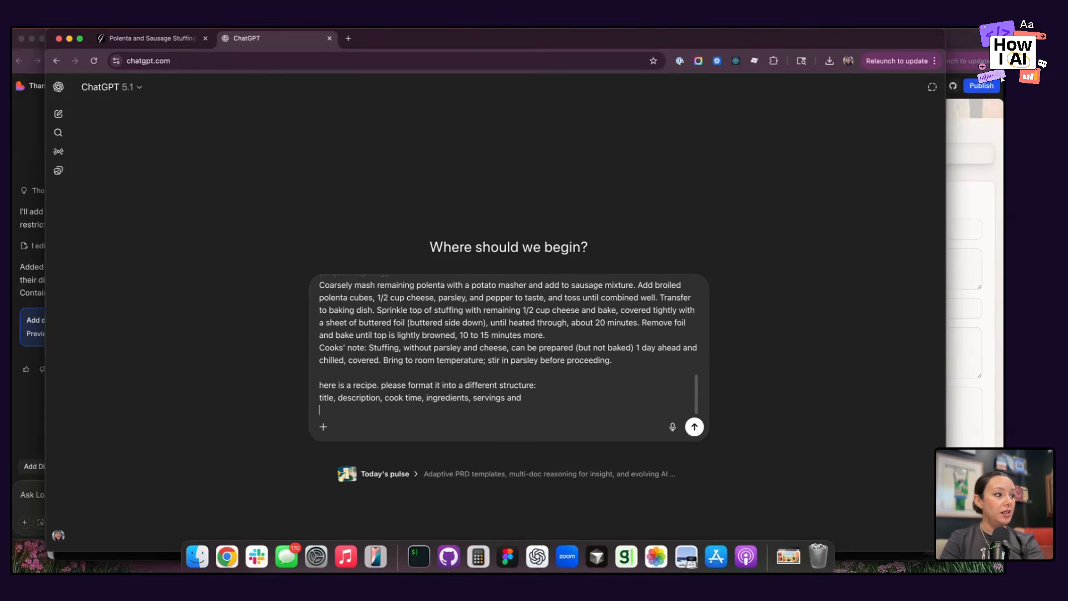
Add "instructions - for instruction i want them clearly in steps (step 1, step 2, etc.)" to the prompt.
type("instructions - for instu")
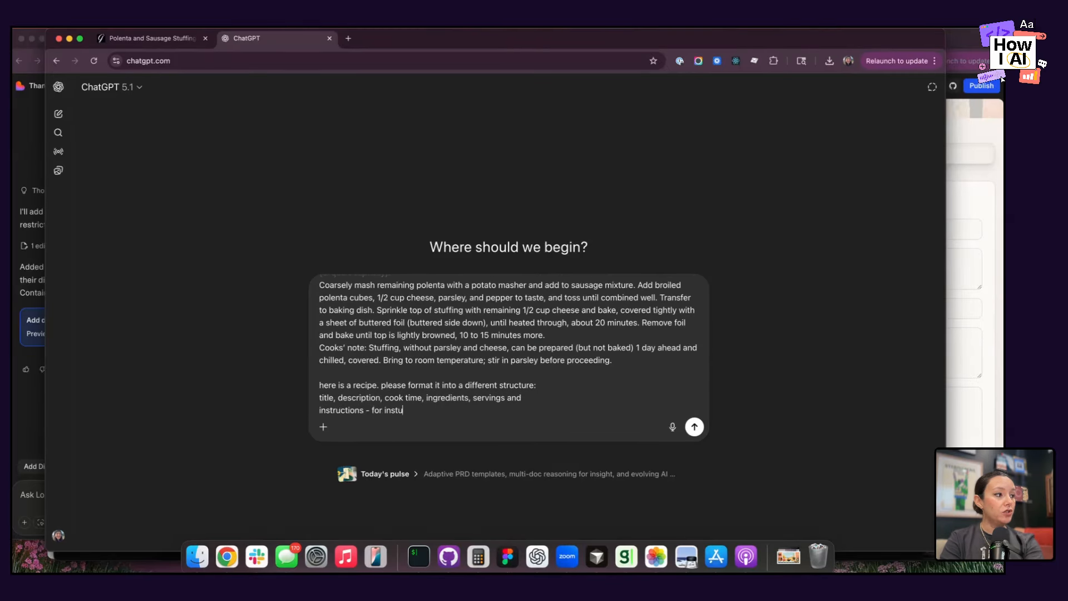
key("BackSpace")
type("ruction i want them clearly in ")
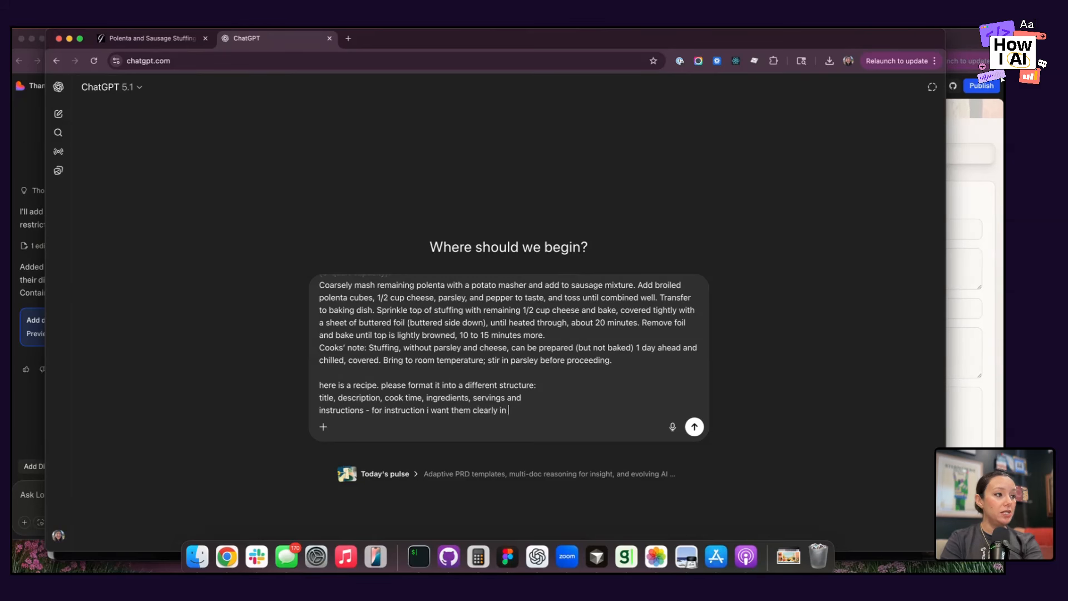
type("steps (step")
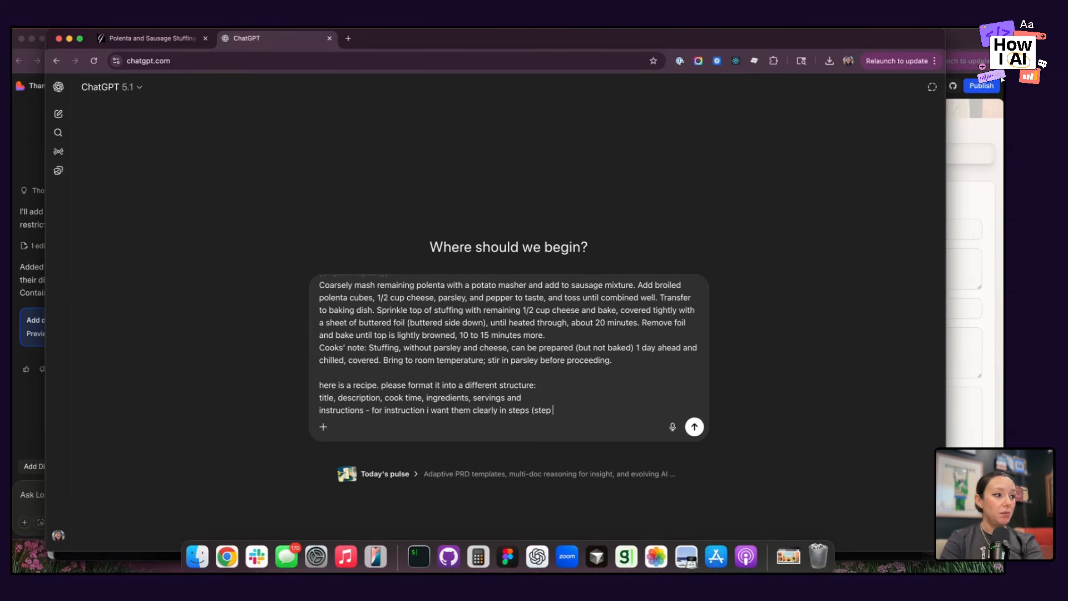
type(" 1, step 2, etc.) and I want to make")
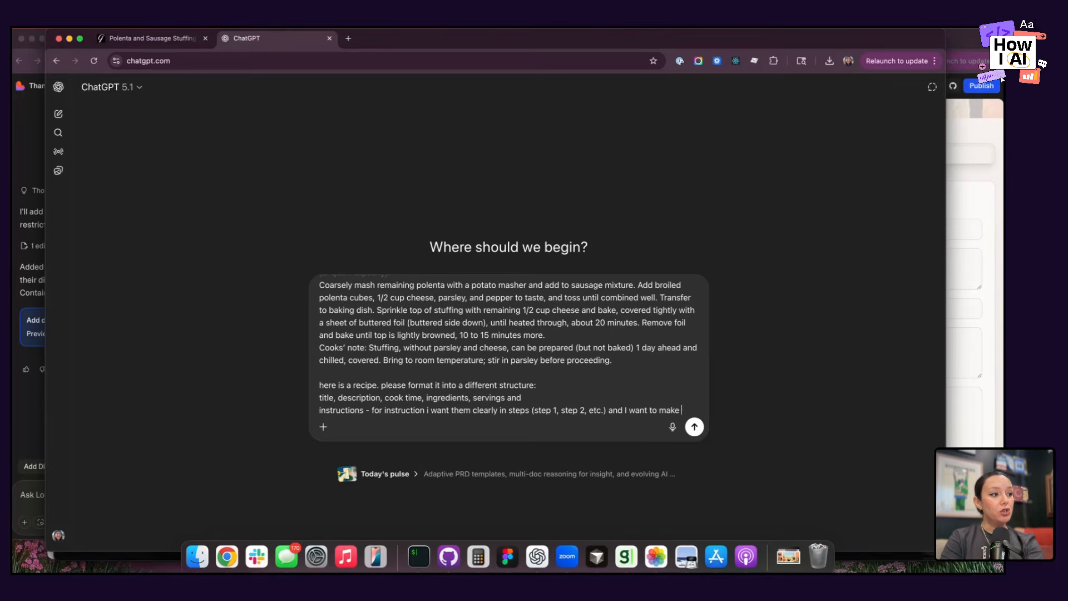
type(" sure both the ")
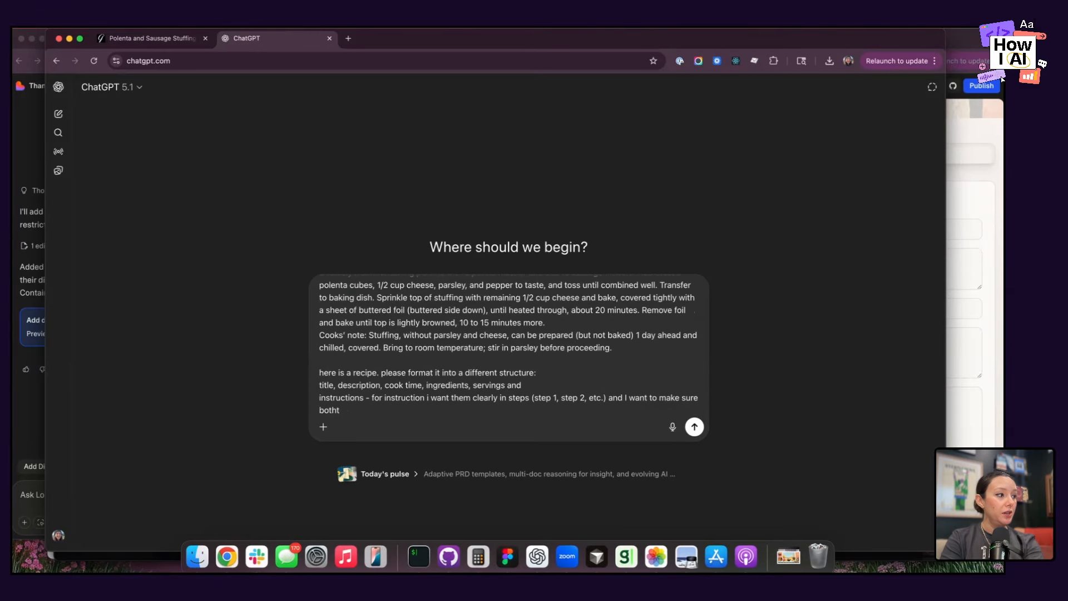
type("INGREDIENT")
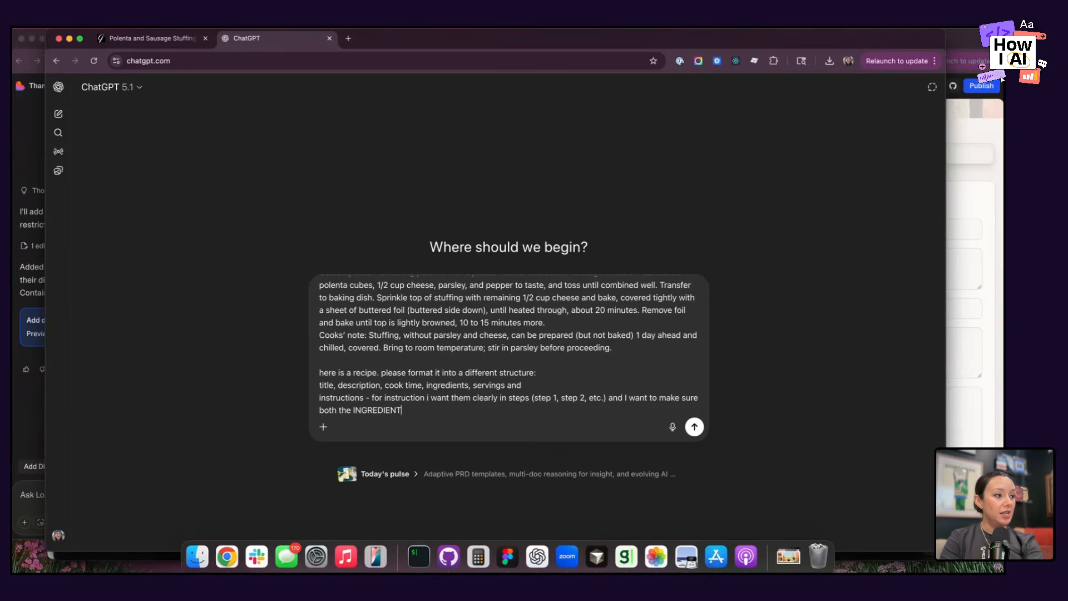
type("S and the MEASR")
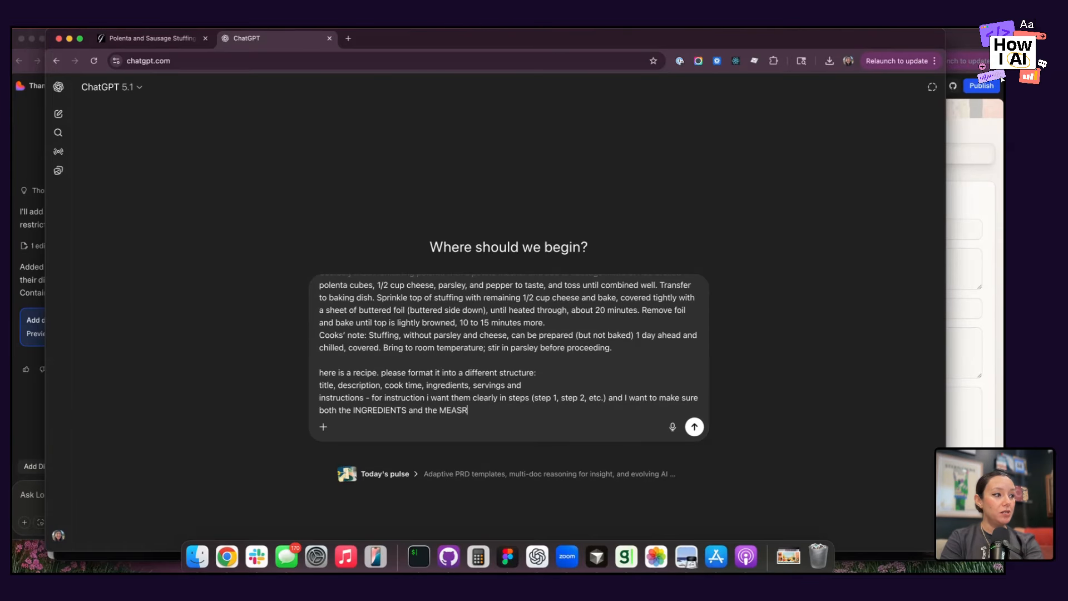
Continue the prompt with "and I want to make sure both the INGREDIENTS and the MEASUREMENTS are inline so I".
key("BackSpace")
type("UREMENT")
type(" al")
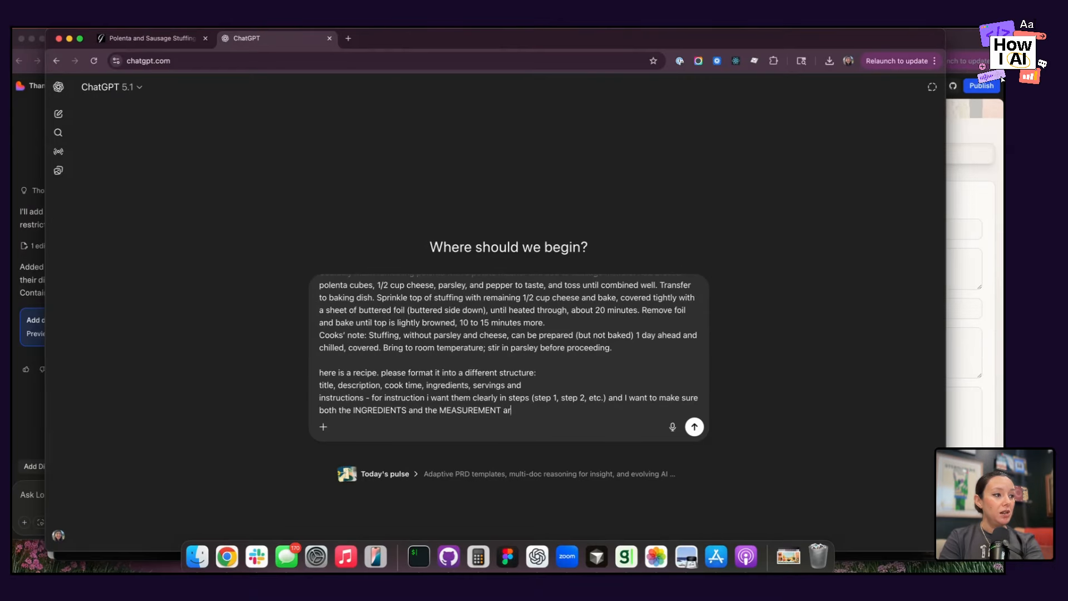
key("BackSpace")
key("BackSpace")
key("BackSpace")
type("S are inline ")
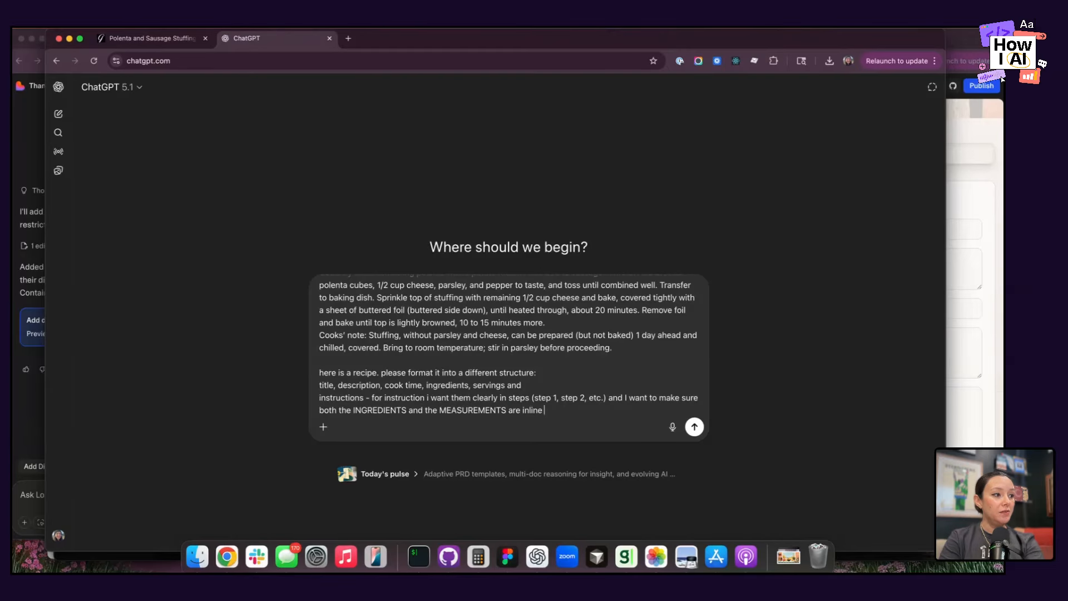
type("so I do not hav to go")
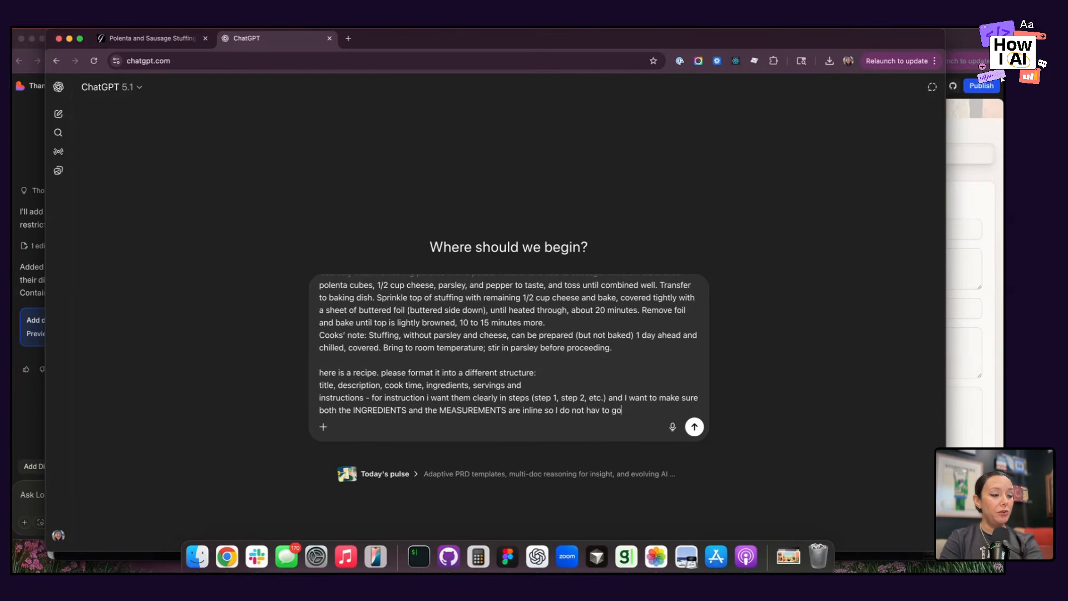
Finish the prompt with "do not have to go back and reference the ingredients list" and send it.
key("BackSpace")
key("BackSpace")
key("BackSpace")
key("BackSpace")
key("BackSpace")
key("BackSpace")
type("e to")
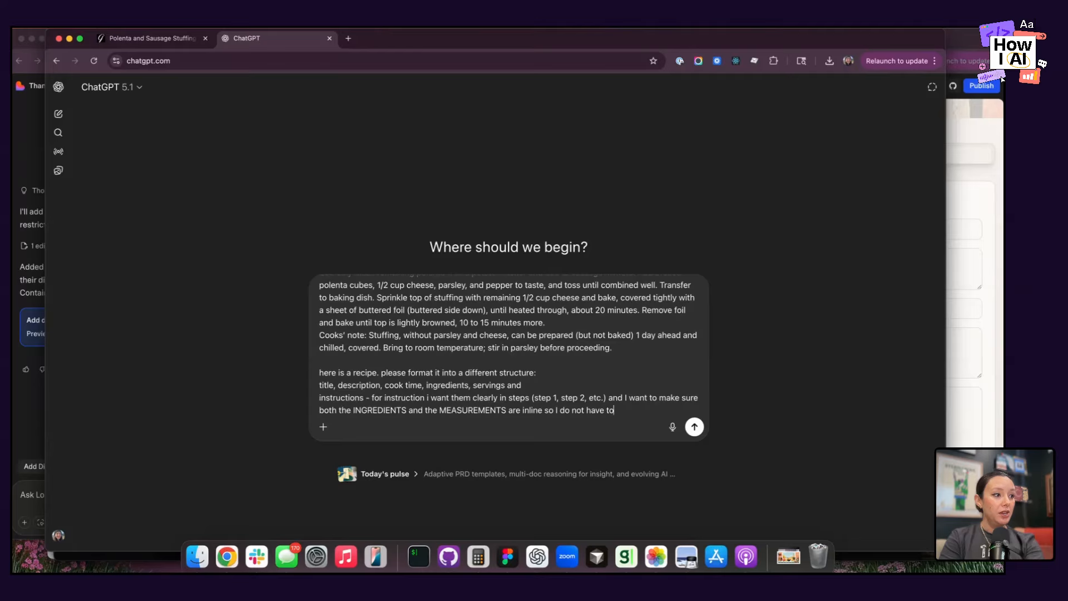
type(" go back an")
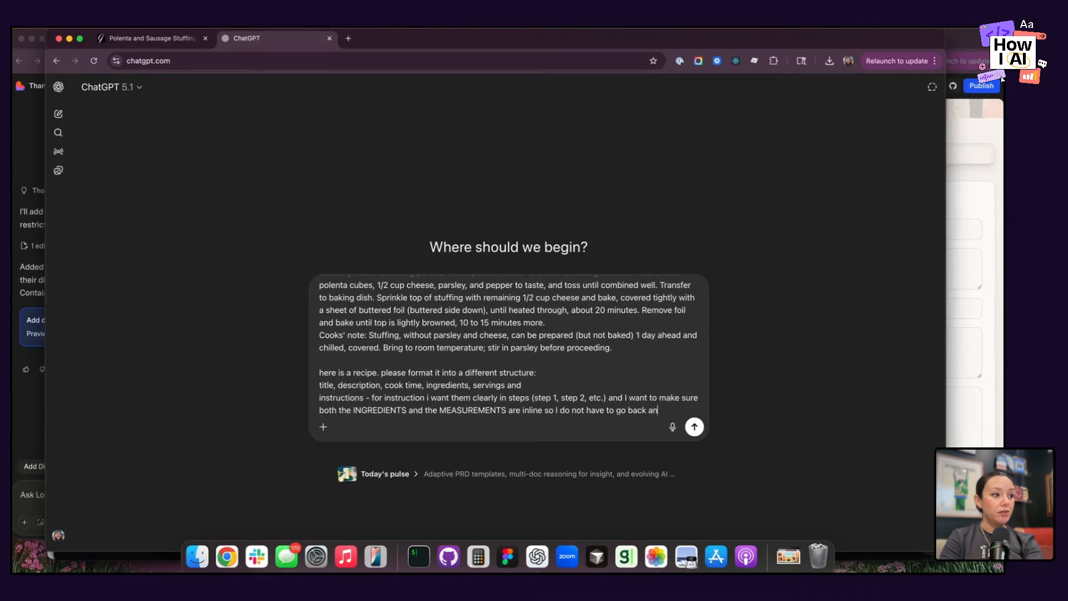
type("d reference the")
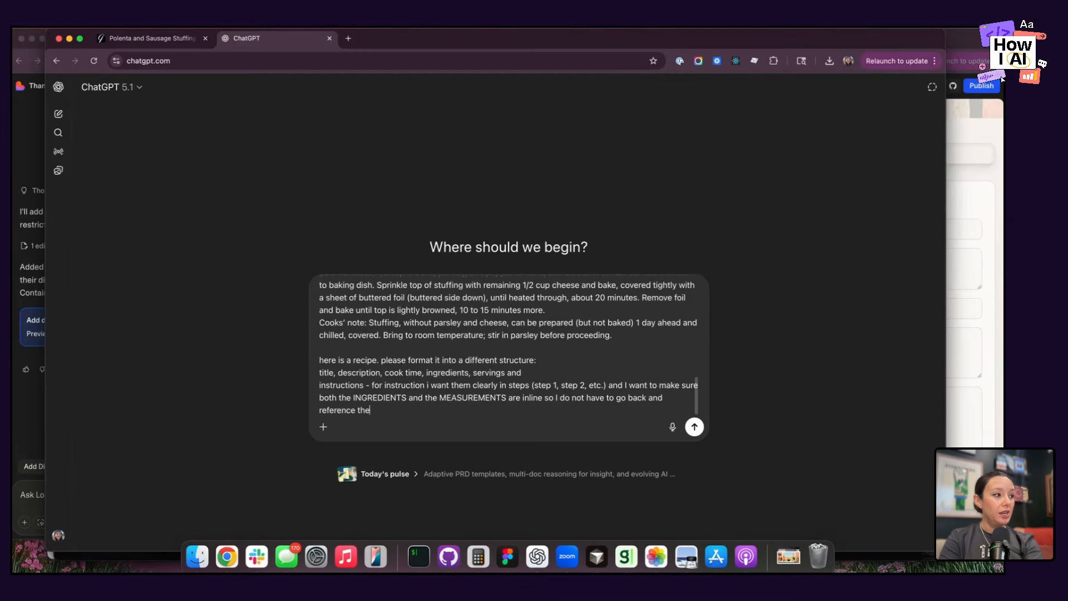
type(" ingredients list")
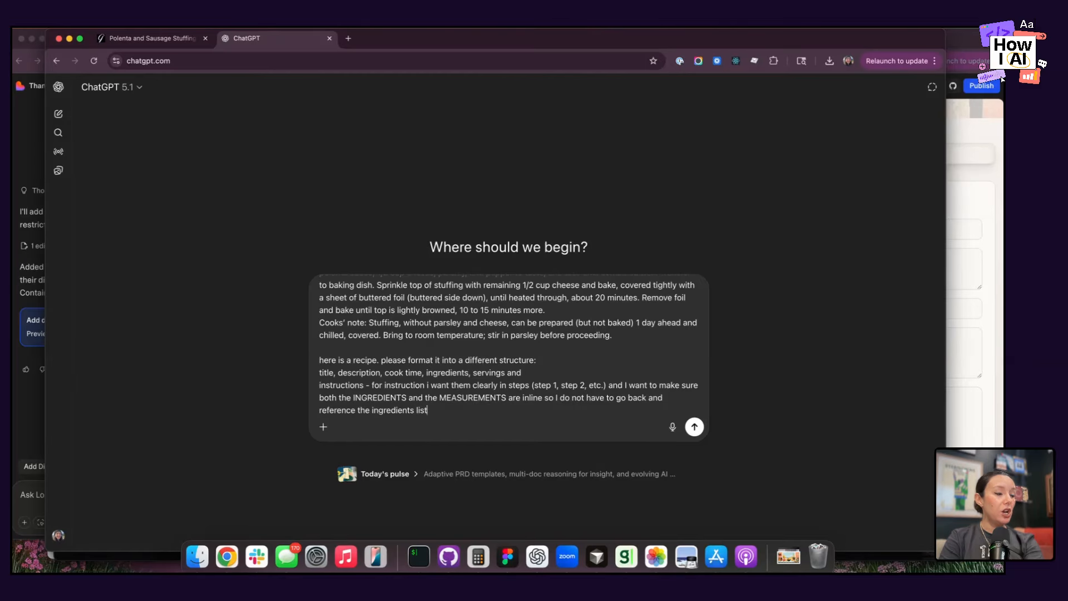
key("Return")
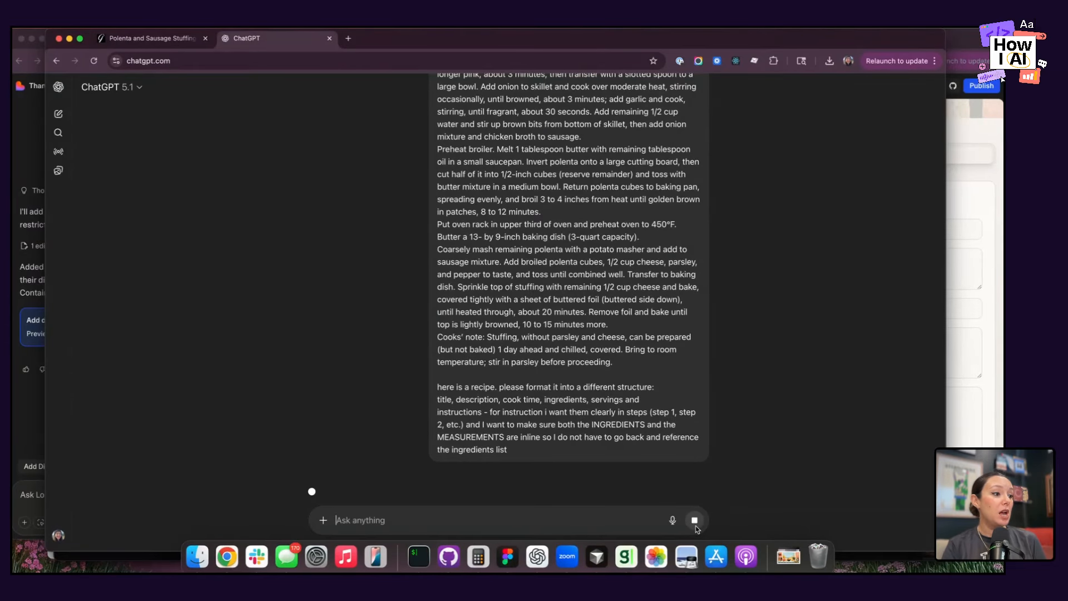
Copy the whole sent recipe prompt and paste it into a new chat.
left_click_drag(538, 449, 553, 387)
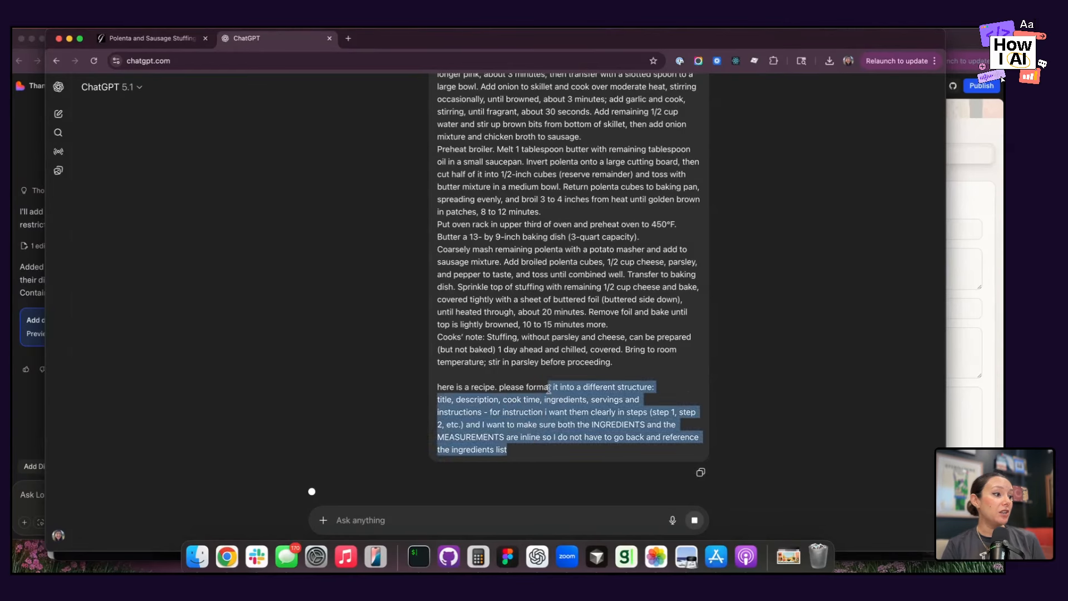
left_click(700, 472)
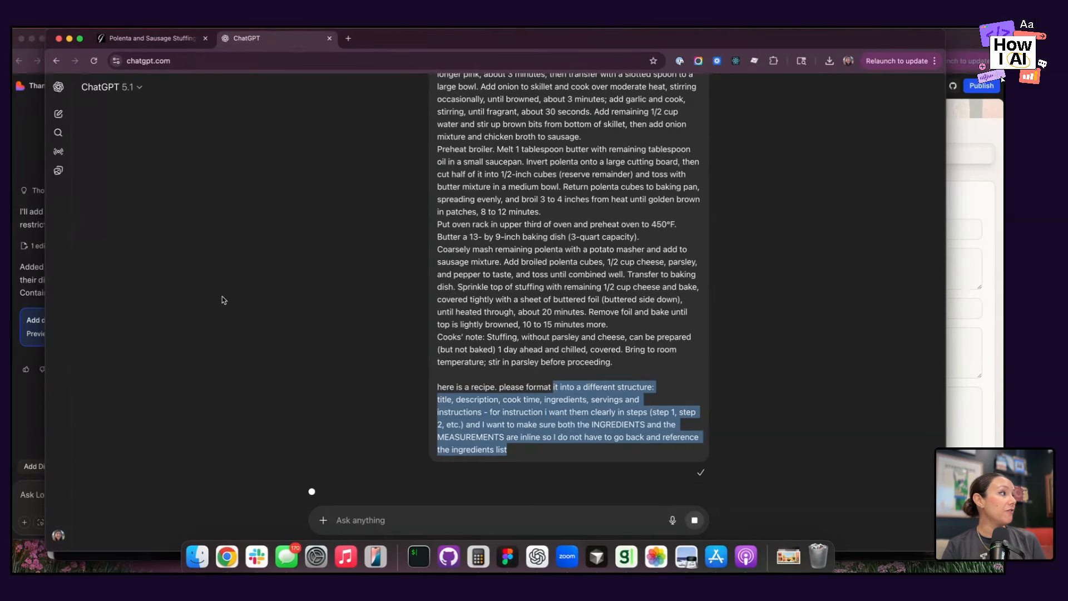
left_click(58, 113)
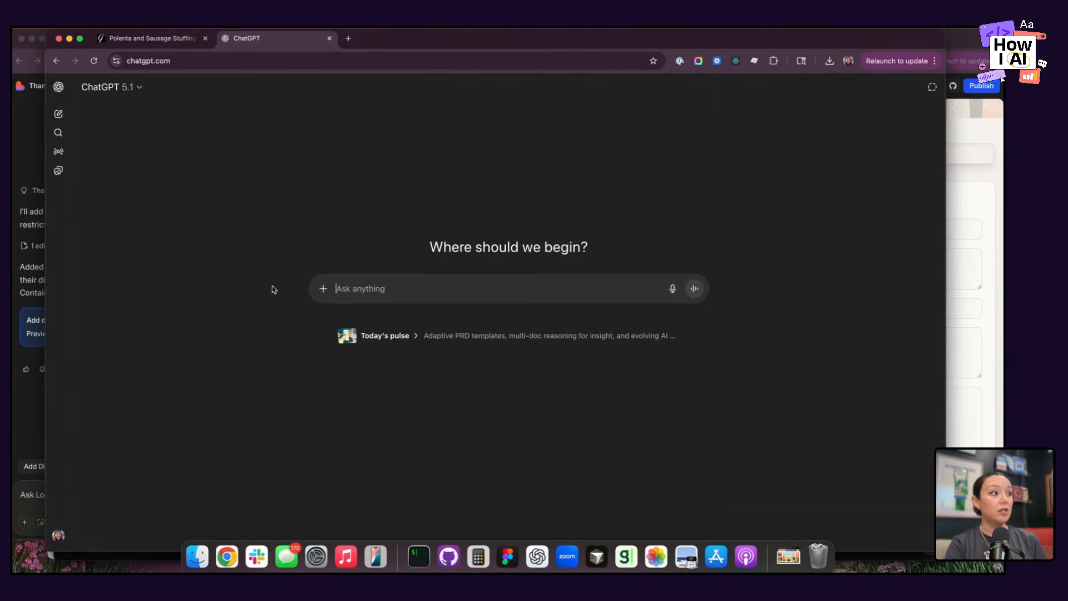
key("super+v")
Switch the model to GPT-5.1 Instant and send the recipe prompt.
left_click(136, 87)
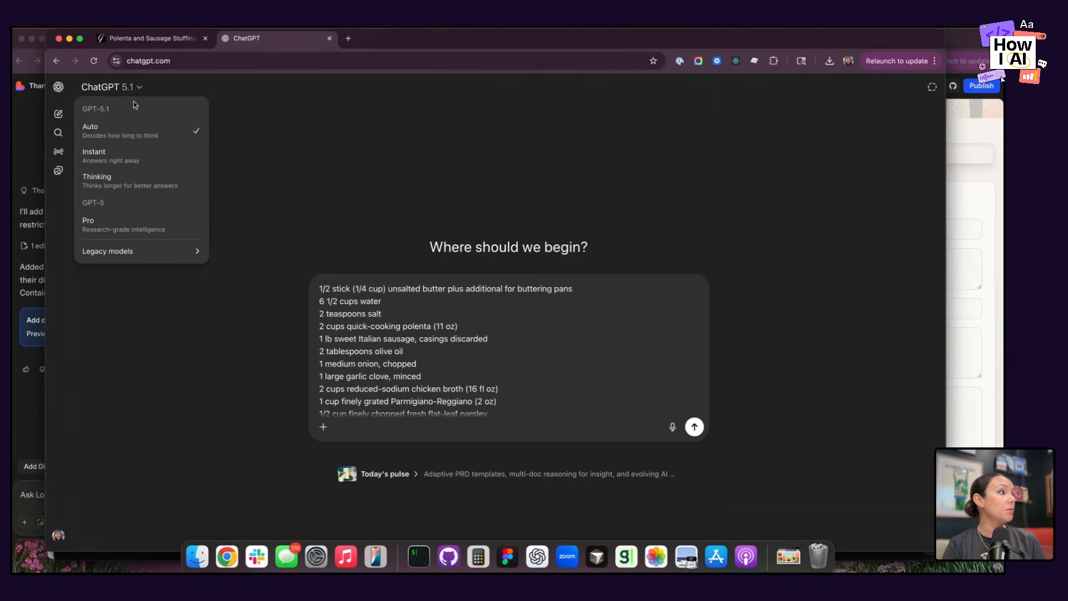
left_click(144, 161)
left_click(695, 426)
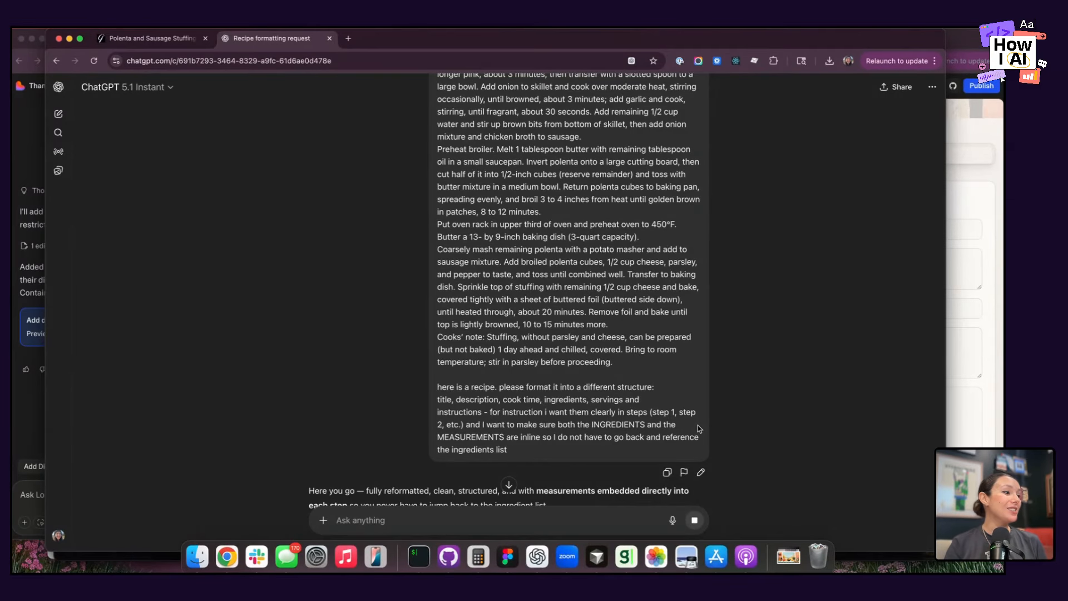
Read through the reformatted recipe, checking its description, servings, cook time, ingredients and the inline measurements in the numbered instruction steps.
scroll(539, 496, "down", 5)
scroll(538, 497, "down", 1)
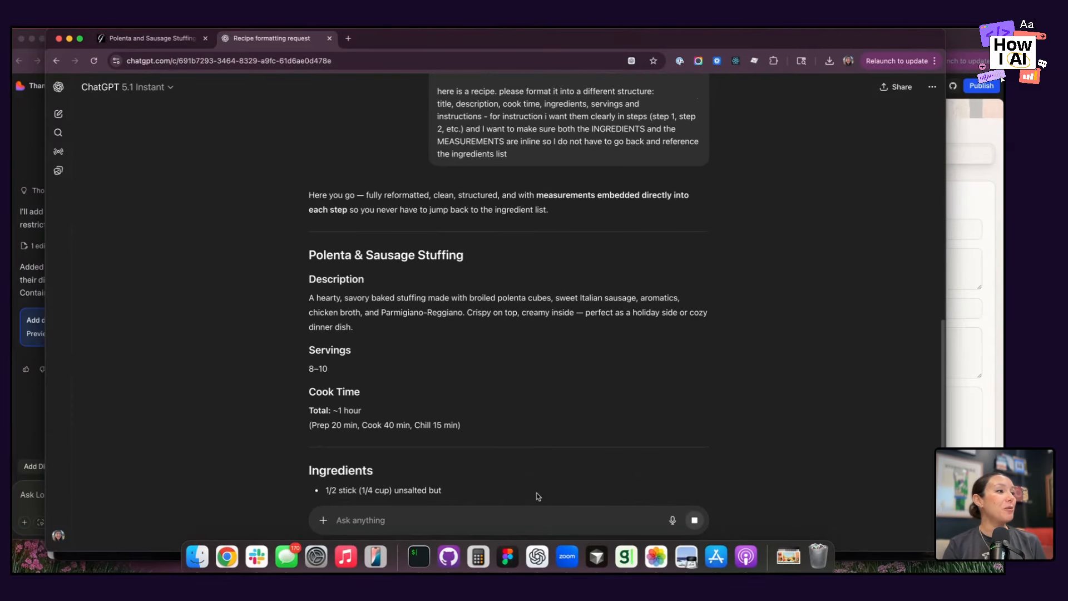
scroll(539, 497, "down", 3)
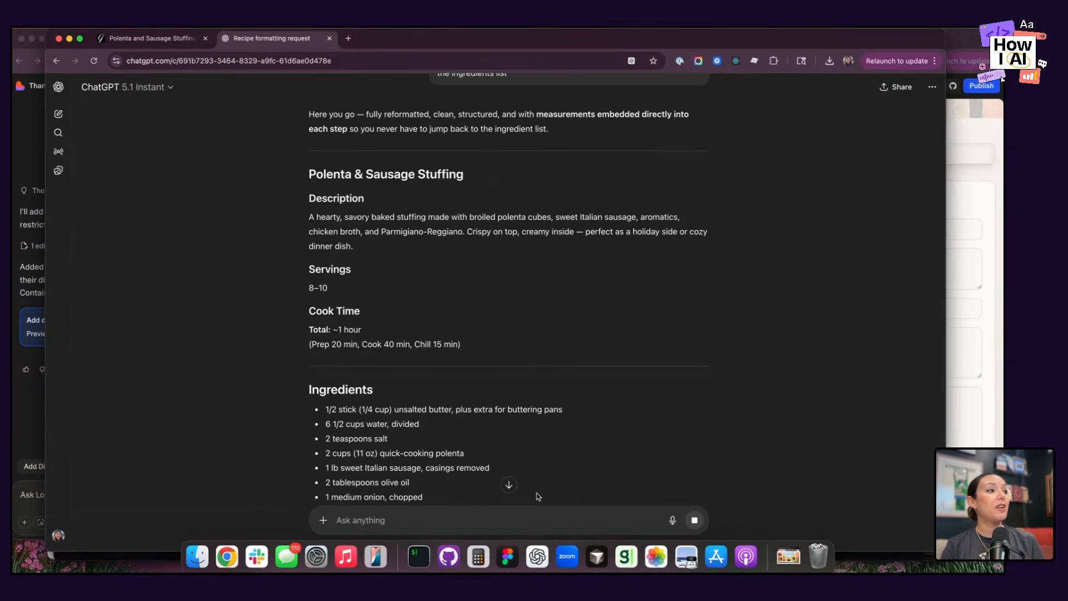
scroll(539, 496, "down", 3)
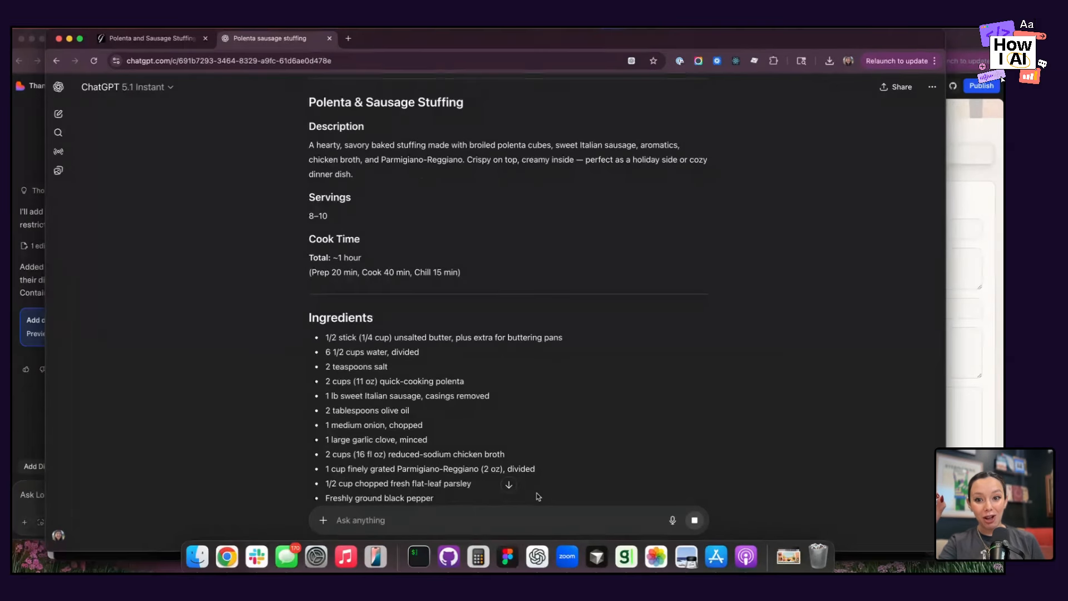
scroll(529, 414, "down", 10)
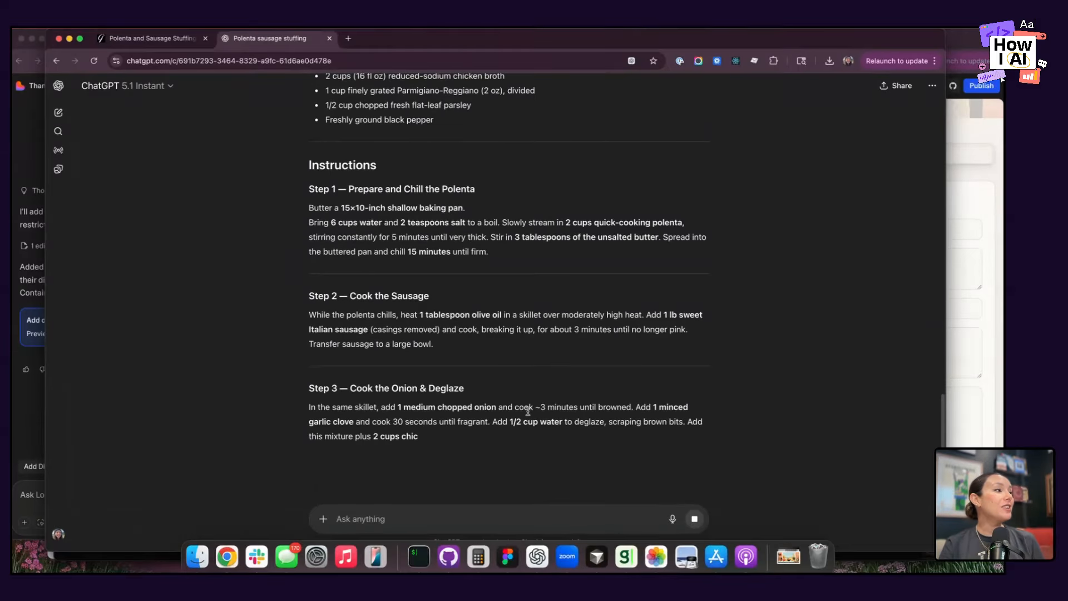
scroll(457, 198, "up", 5)
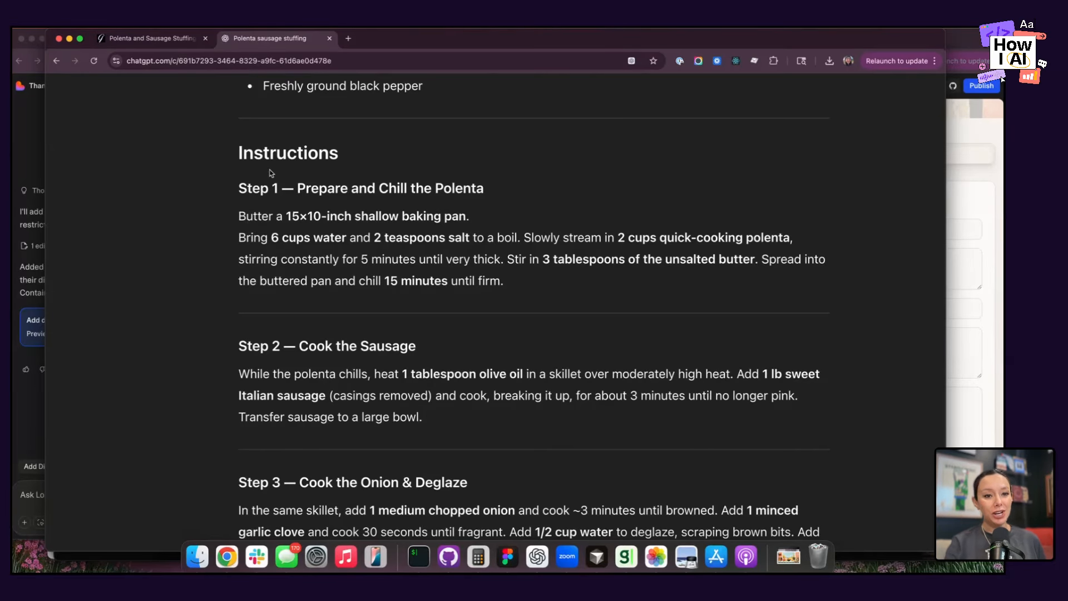
scroll(258, 274, "down", 3)
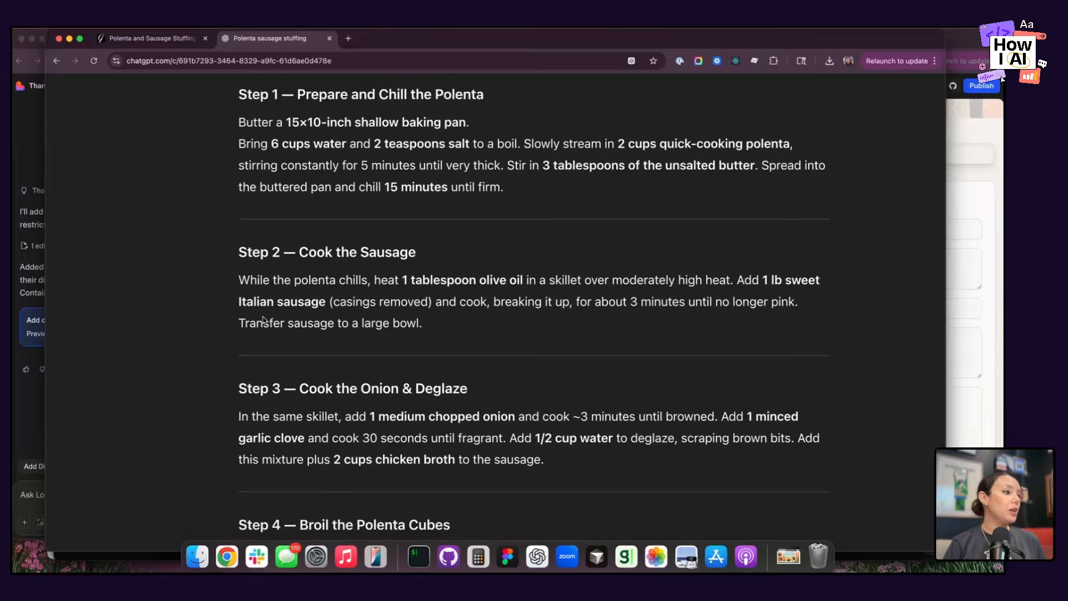
scroll(261, 300, "down", 10)
scroll(263, 316, "down", 3)
scroll(263, 317, "up", 20)
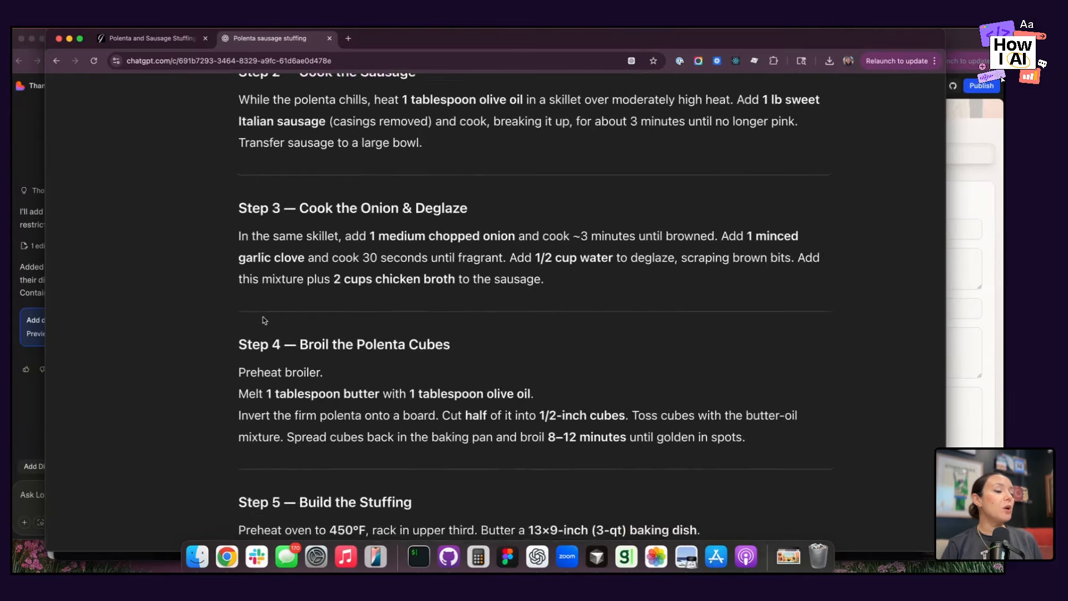
scroll(263, 320, "up", 10)
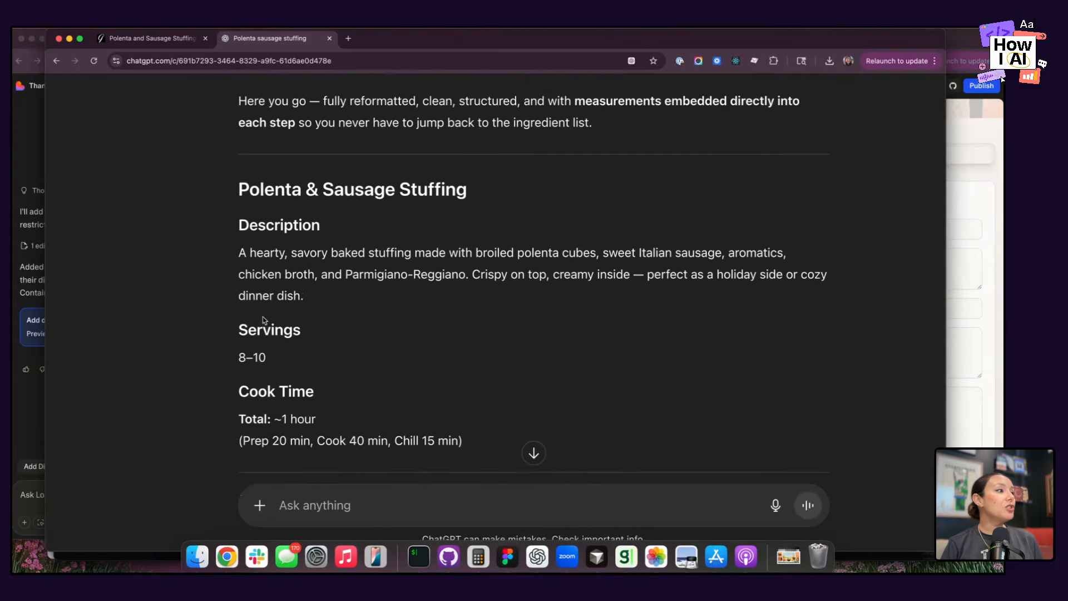
Copy the recipe title "Polenta & Sausage Stuffing" from the reply and move the ChatGPT window beside the Lovable window.
triple_click(250, 259)
key("super+c")
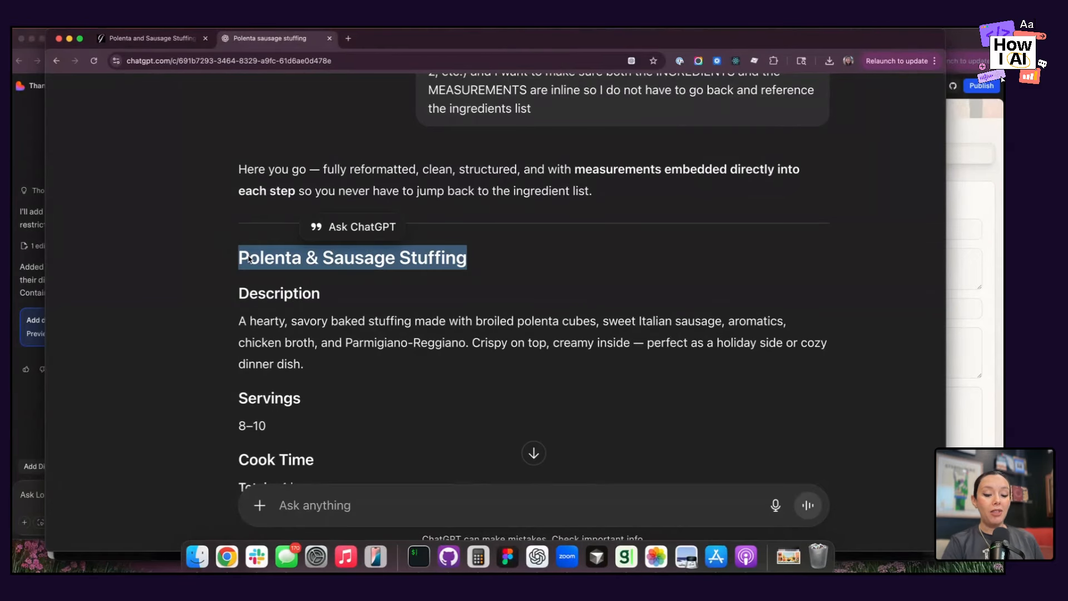
left_click_drag(46, 190, 363, 150)
left_click_drag(701, 32, 803, 30)
scroll(697, 268, "up", 3)
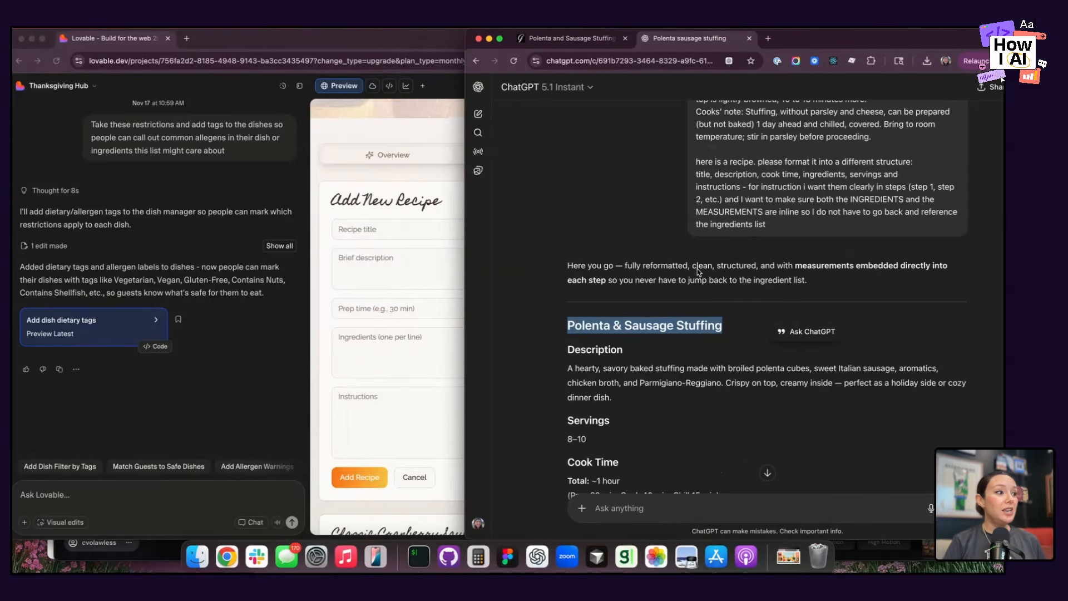
Narrow the Lovable window to about half the screen, hide its chat pane and bring the Add New Recipe form into view.
left_click(363, 339)
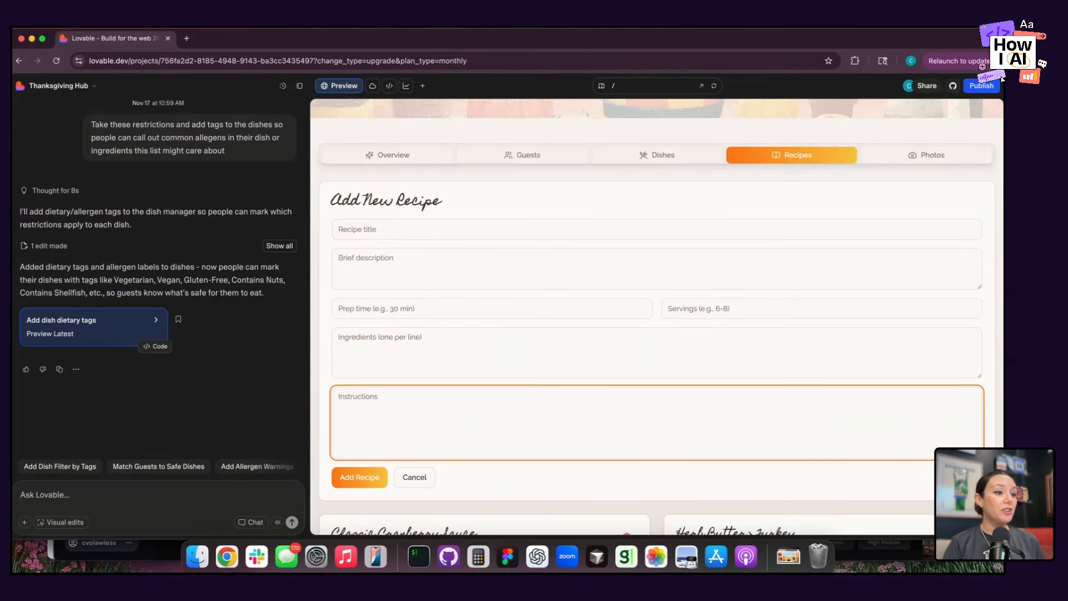
left_click_drag(826, 528, 821, 551)
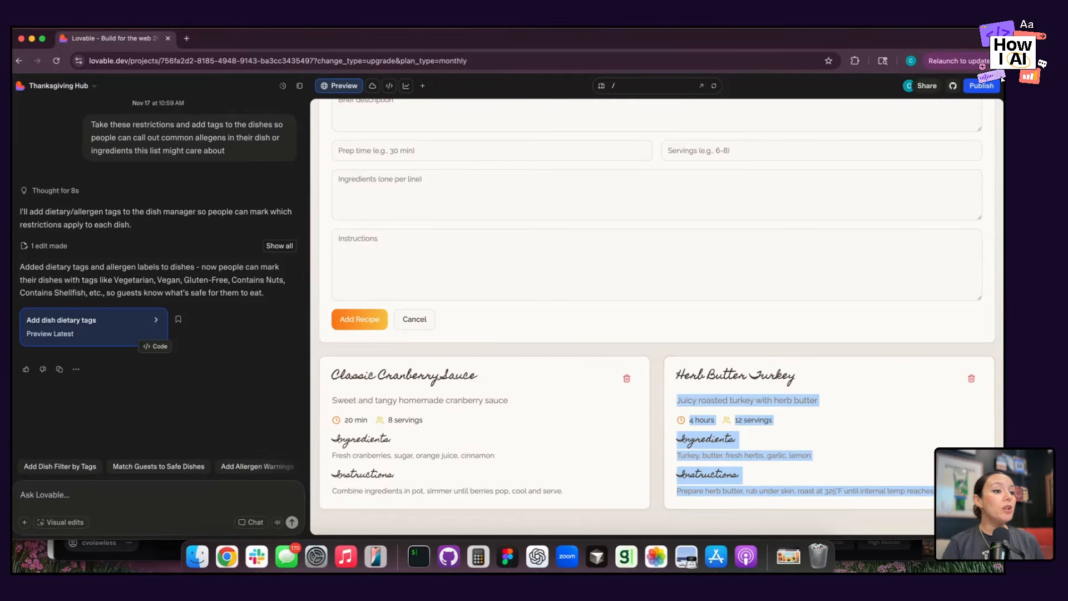
left_click_drag(1002, 79, 517, 79)
left_click(182, 85)
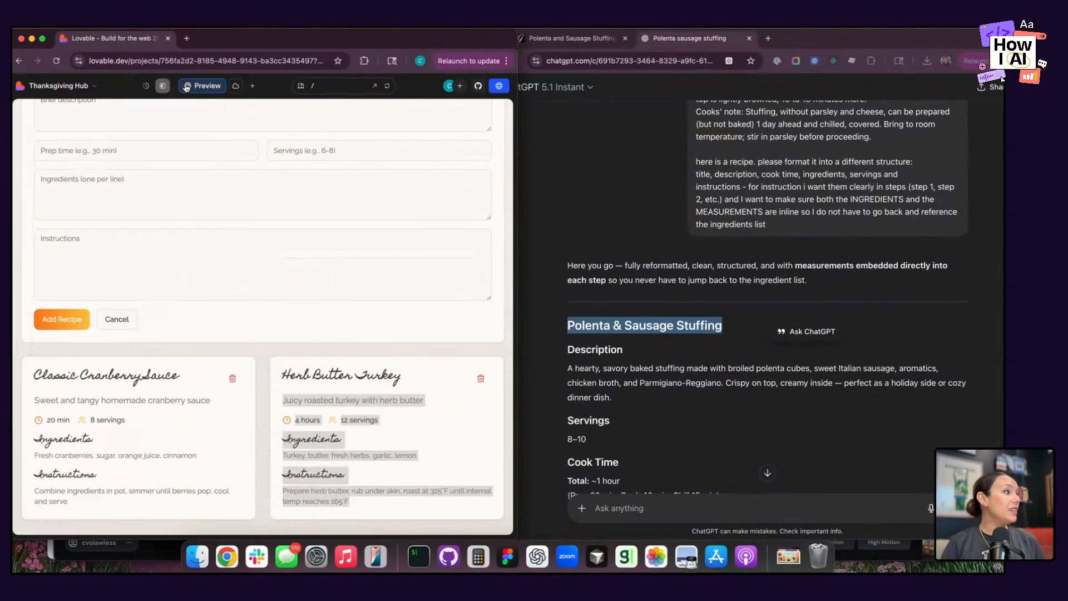
left_click(305, 399)
scroll(267, 334, "up", 5)
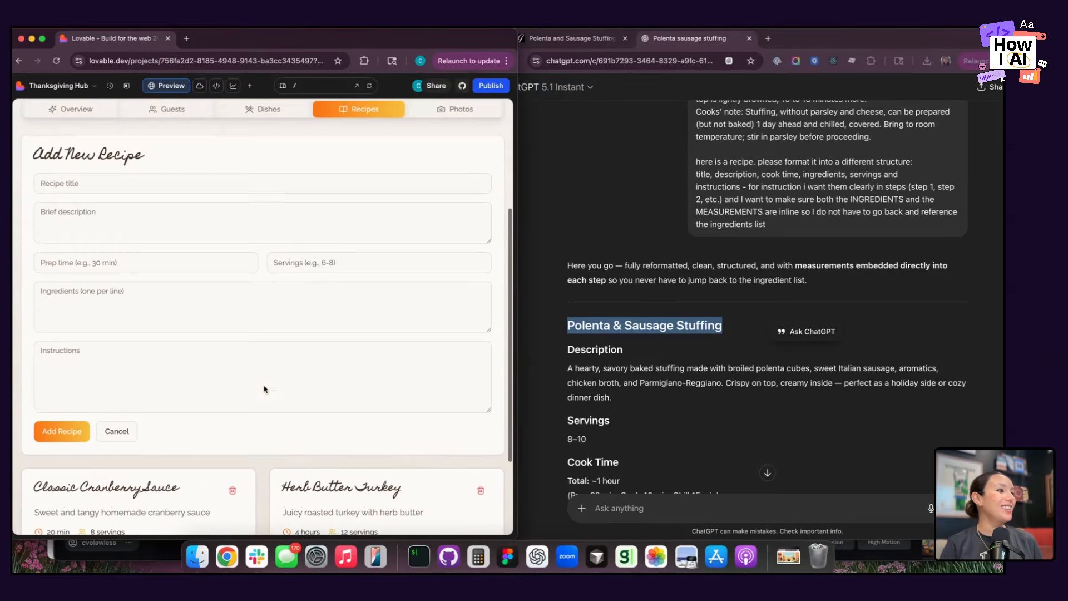
Paste "Polenta & Sausage Stuffing" from ChatGPT as the recipe title in the Add New Recipe form.
left_click(623, 310)
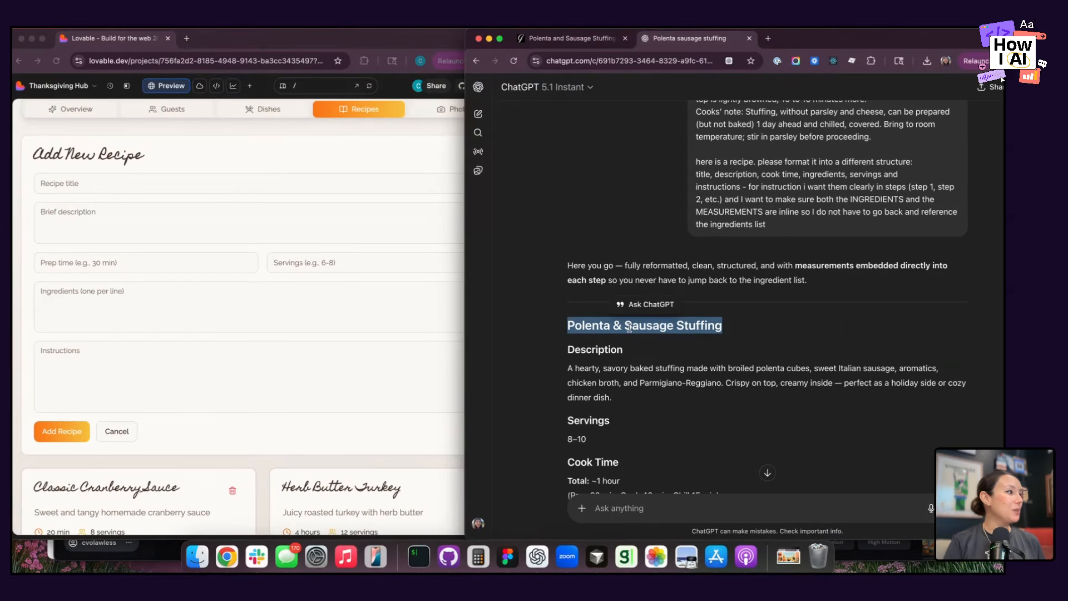
left_click(218, 195)
left_click(188, 177)
key("super+v")
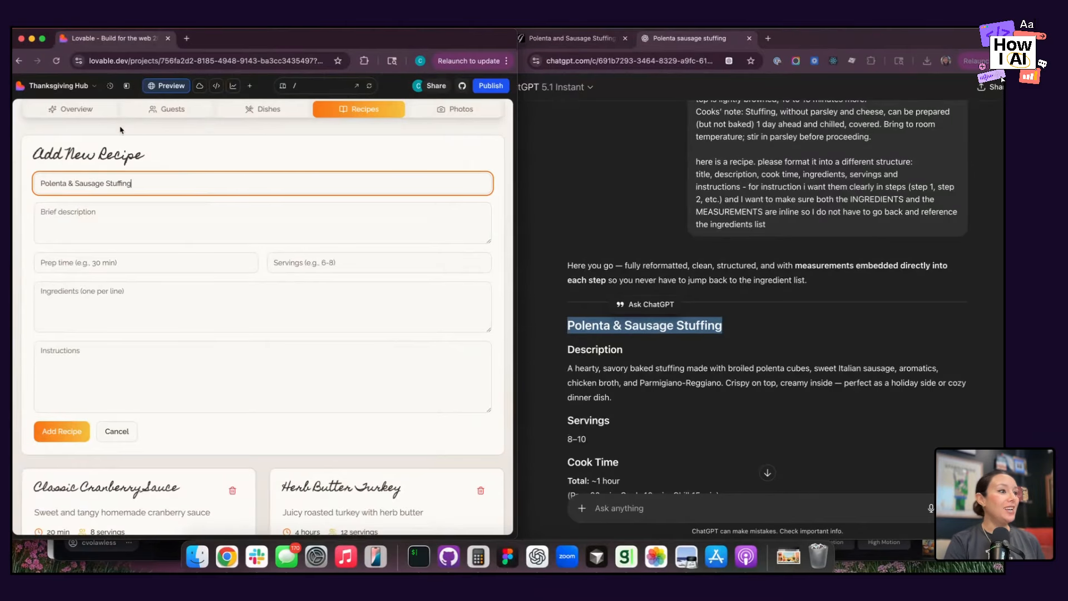
Copy the description paragraph from the ChatGPT reply into the new recipe's brief description.
triple_click(570, 363)
key("super+c")
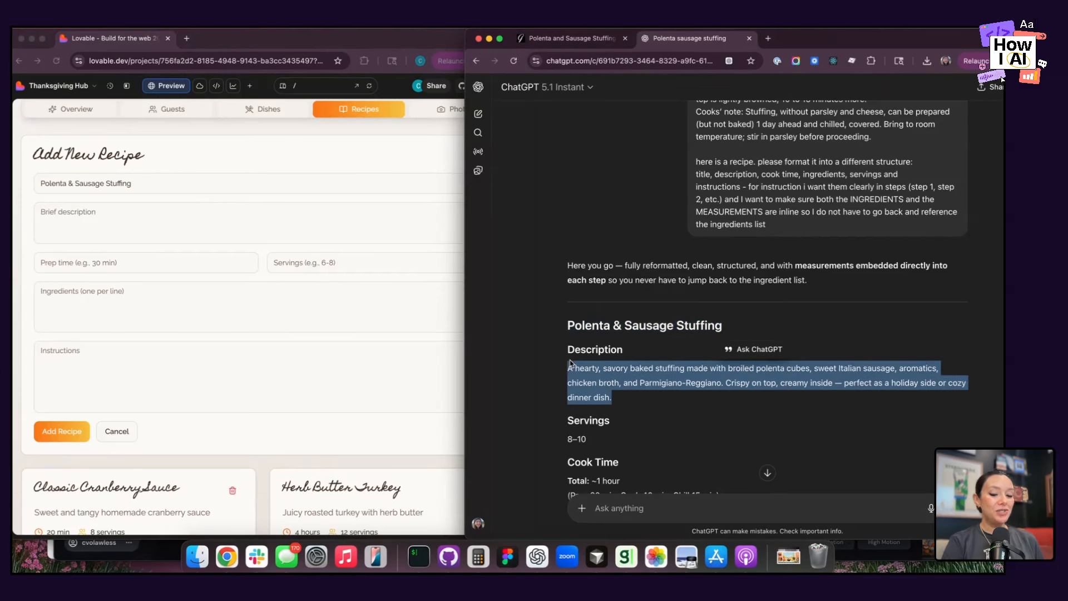
left_click(169, 238)
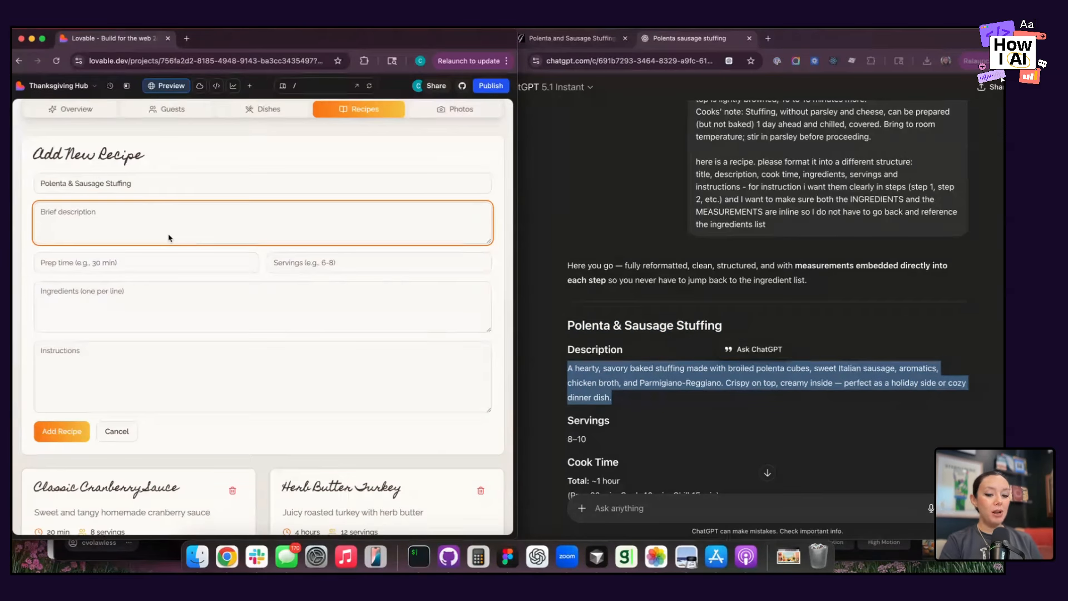
key("super+v")
Set the new recipe's prep time to "1 hour" and its servings to "8-10".
left_click(151, 263)
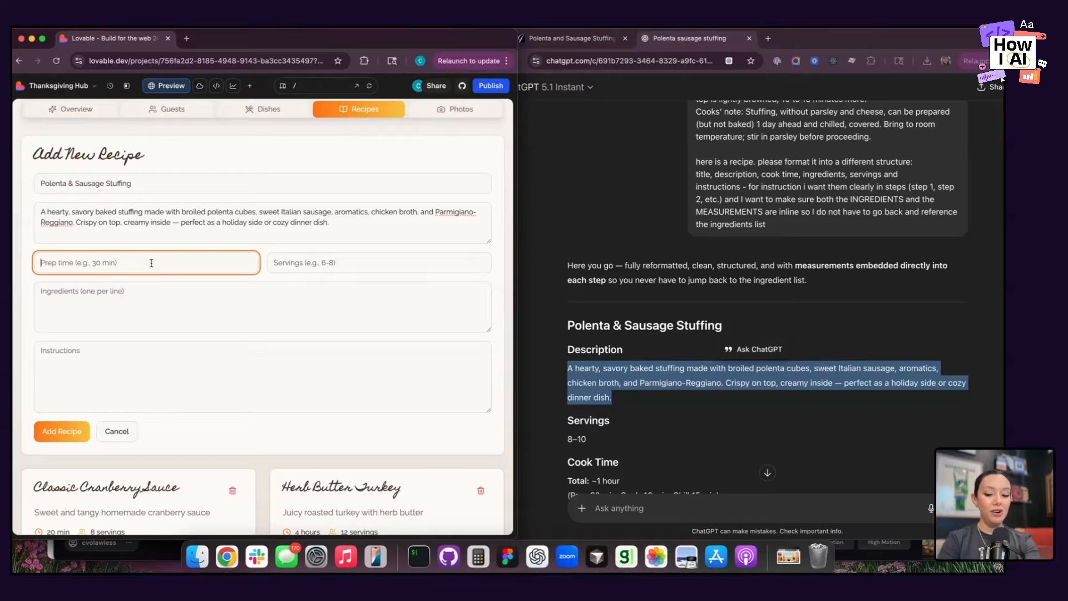
type("1 hour")
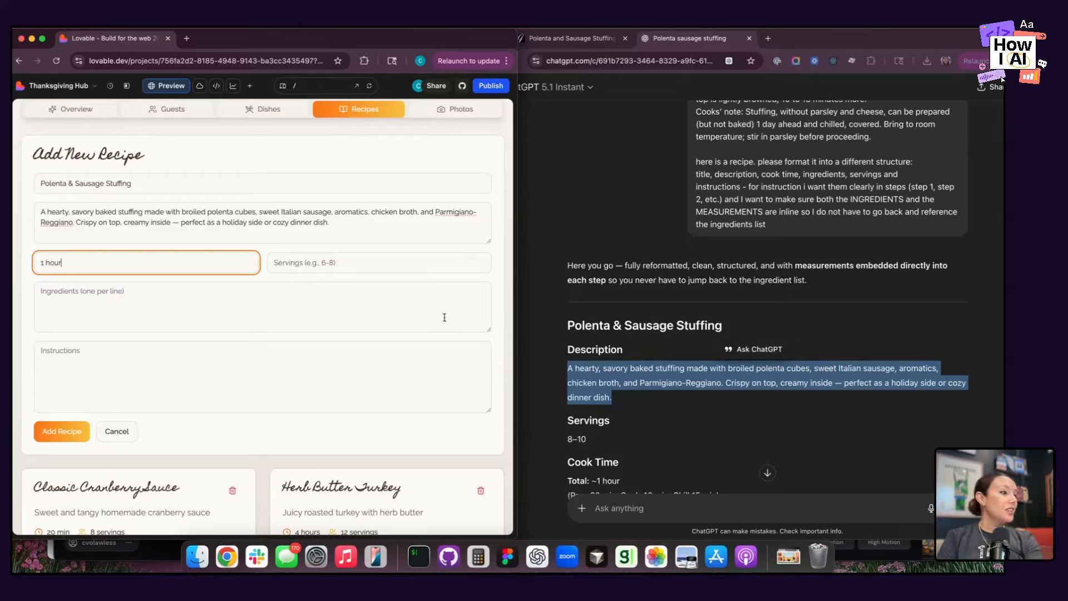
left_click(328, 265)
type("8-10")
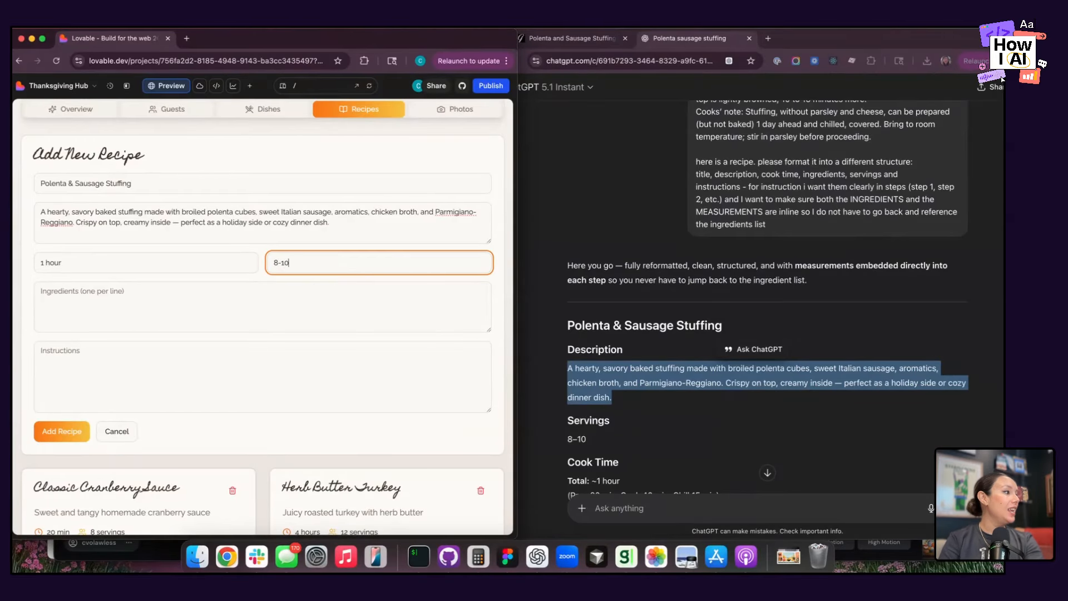
Copy the full ingredients list from the ChatGPT reply, from the unsalted butter to the black pepper, into the recipe form's ingredients.
left_click(691, 380)
scroll(695, 426, "down", 3)
scroll(695, 426, "down", 4)
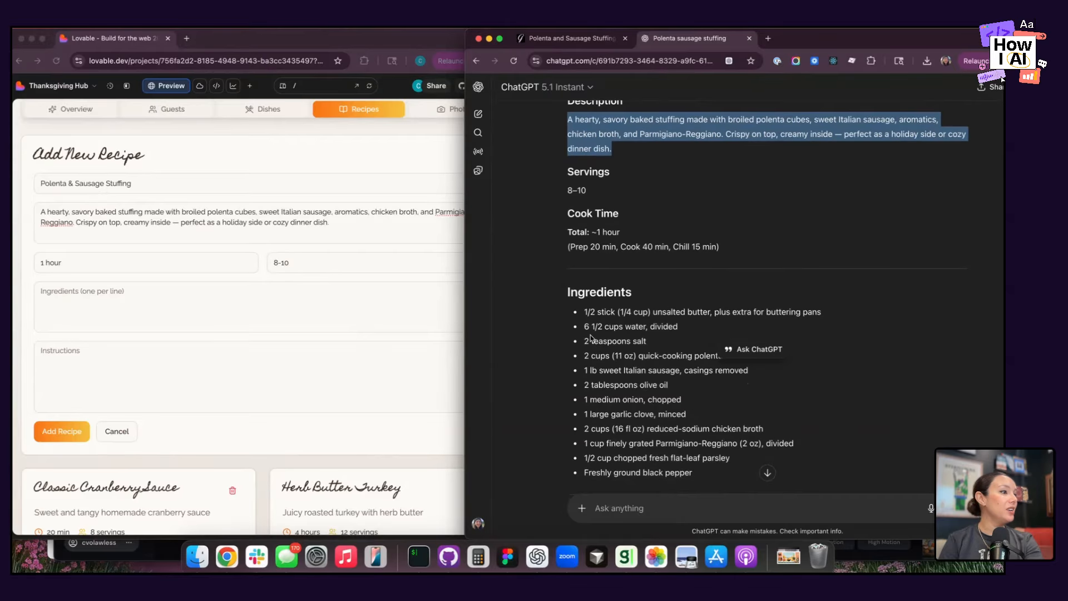
left_click_drag(583, 312, 723, 422)
key("super+c")
scroll(669, 428, "down", 1)
left_click(167, 307)
left_click(167, 307)
key("super+v")
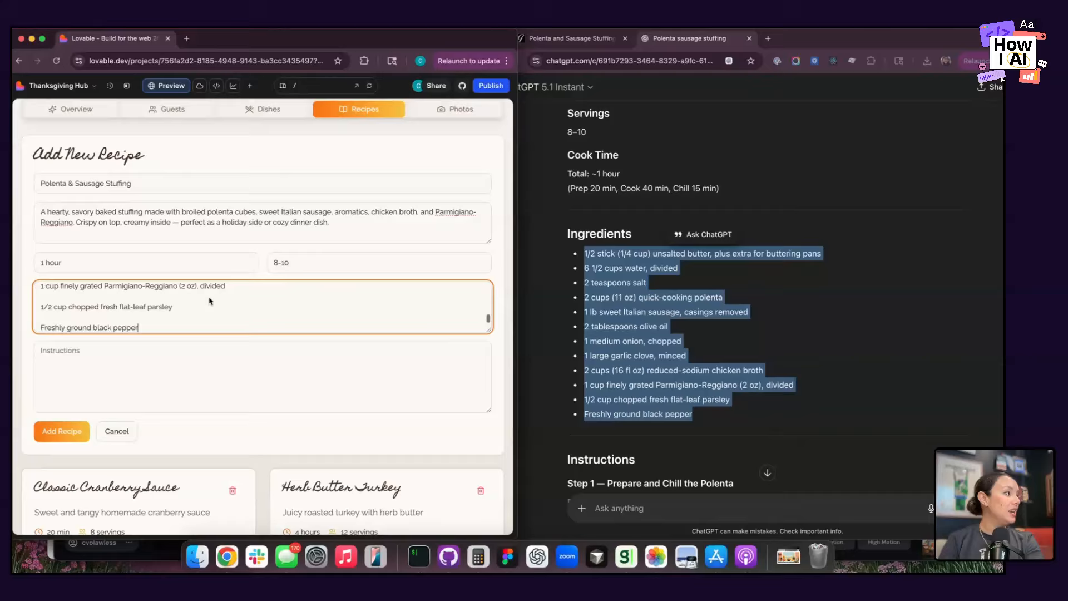
Copy all instruction steps, Step 1 through Step 6, from the ChatGPT reply into the recipe form's instructions.
left_click(616, 401)
scroll(616, 400, "down", 5)
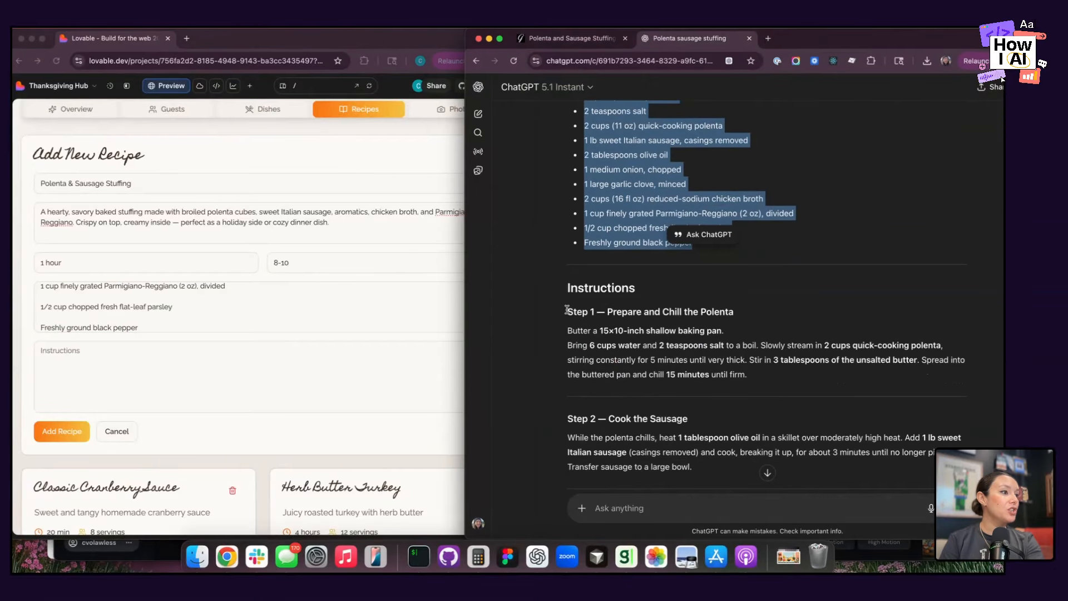
left_click_drag(566, 306, 847, 303)
scroll(599, 422, "down", 4)
scroll(604, 417, "down", 10)
key("super+c")
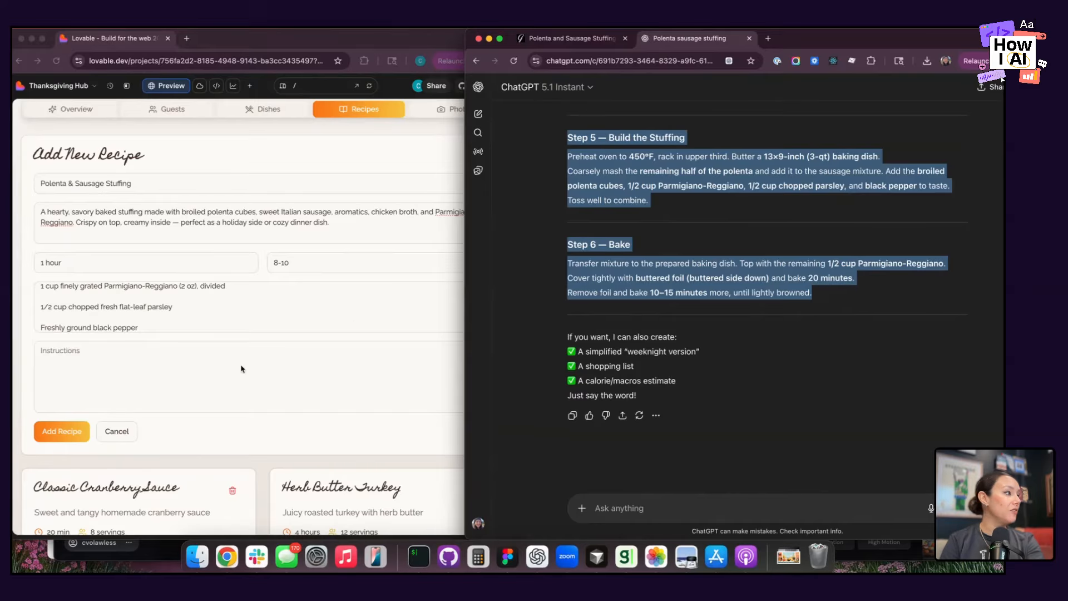
left_click(183, 380)
left_click(184, 380)
key("super+v")
Add the completed recipe to the hub and read through the Polenta & Sausage Stuffing card's ingredients and instructions.
left_click(62, 431)
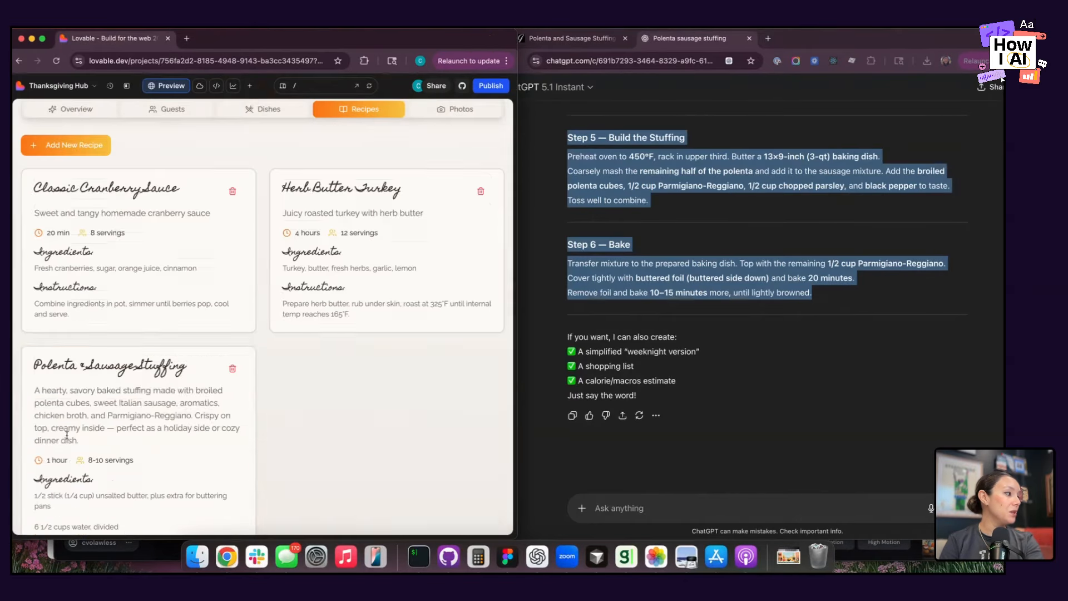
scroll(140, 366, "down", 5)
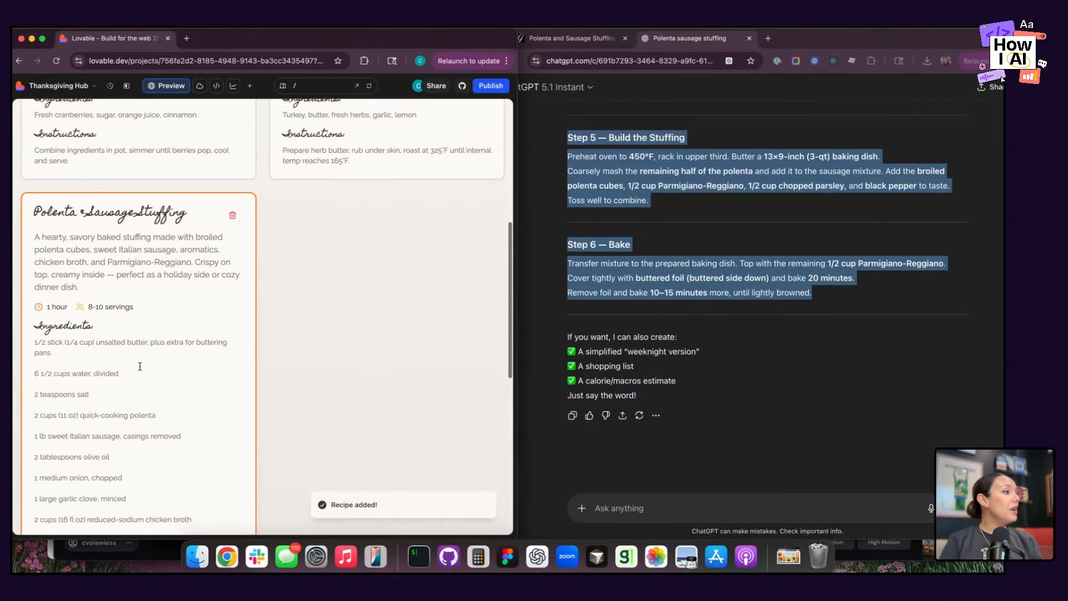
scroll(140, 337, "down", 6)
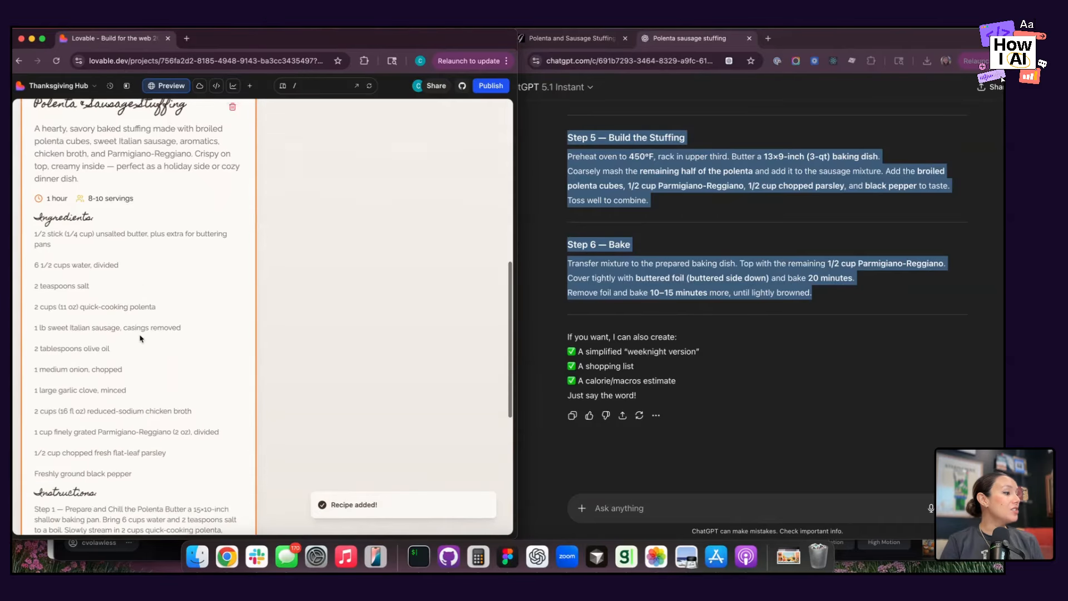
scroll(140, 338, "down", 3)
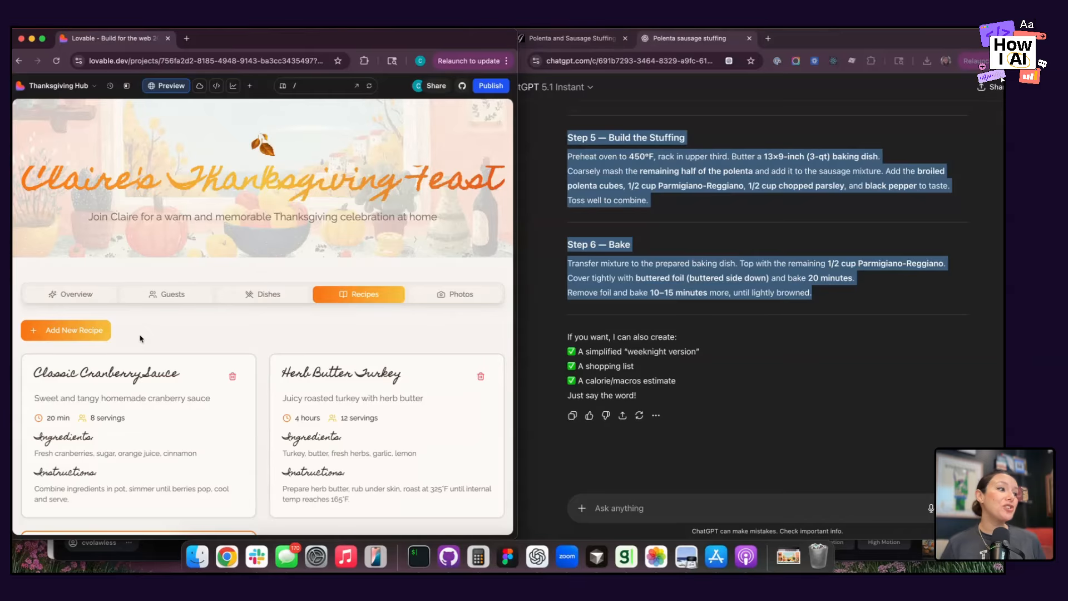
scroll(163, 440, "down", 10)
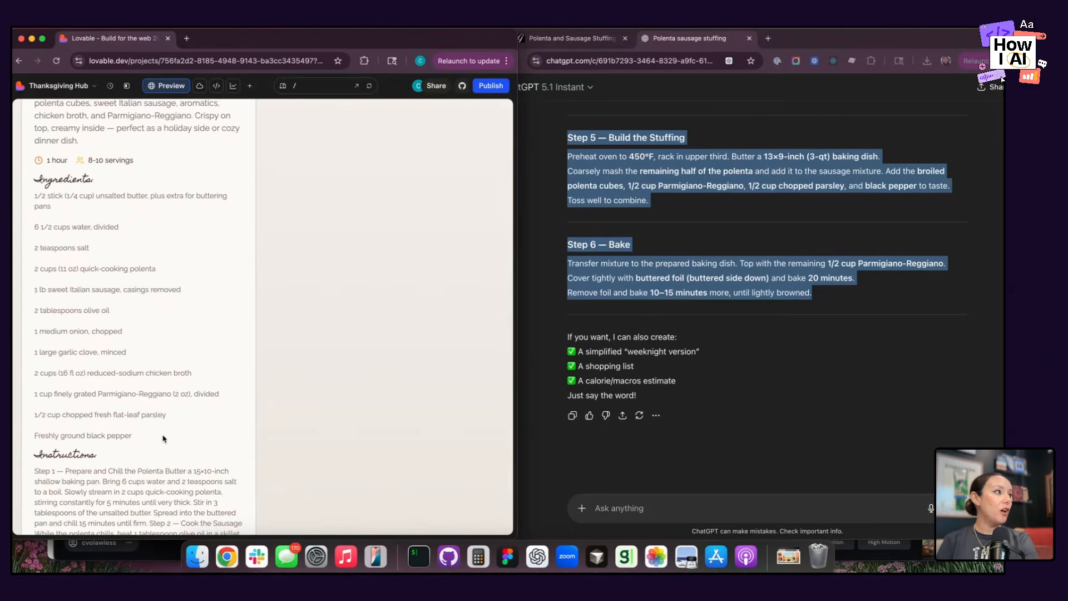
Open the website runawaypancakes.com in the browser window showing the Thanksgiving hub.
left_click(207, 65)
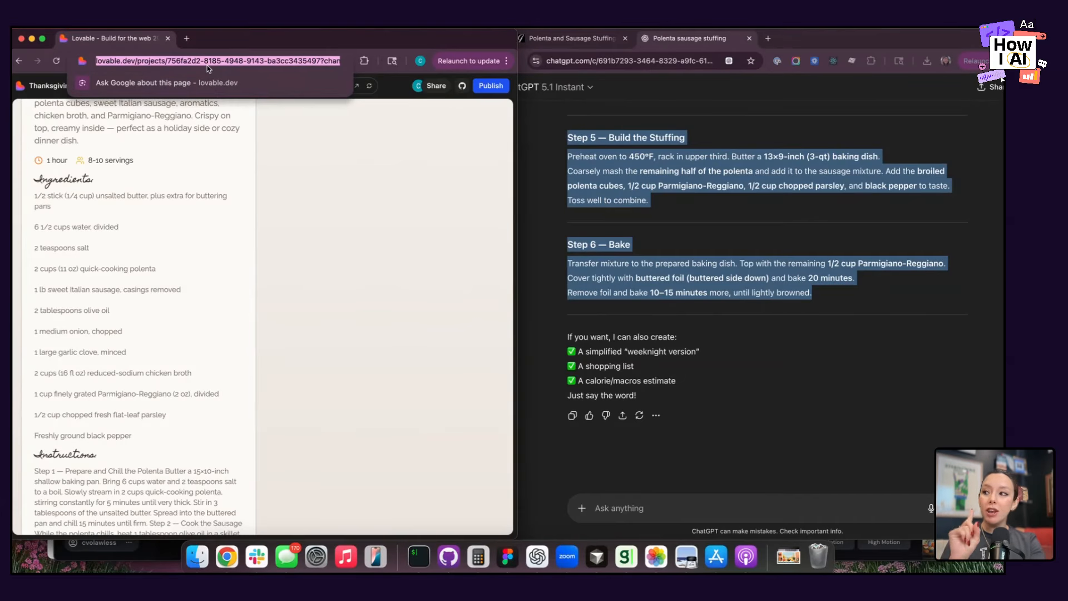
type("runa")
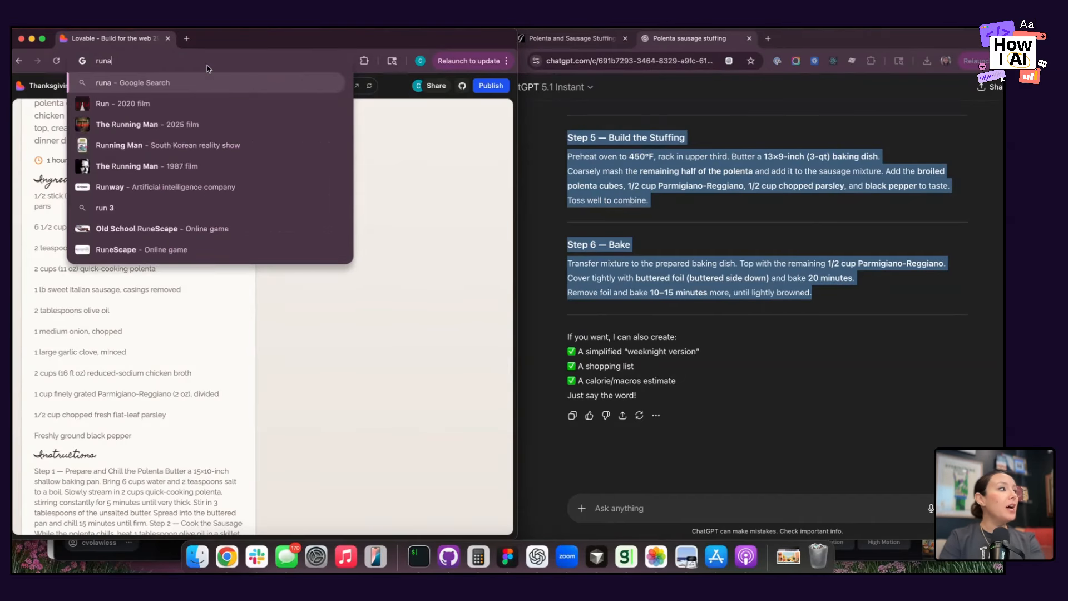
type("waypanc")
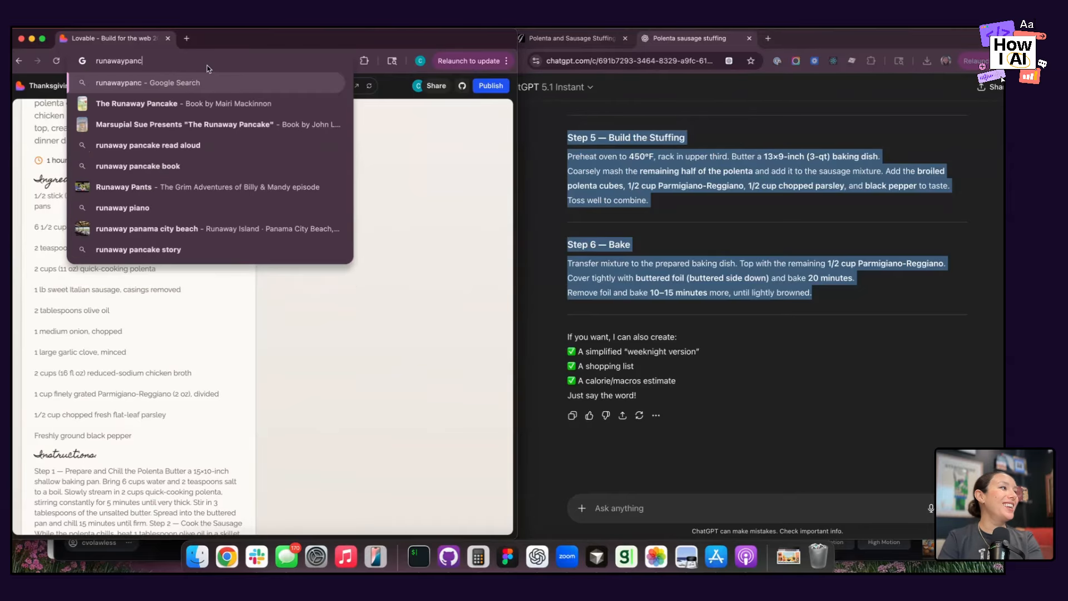
type("akes.com")
key("Return")
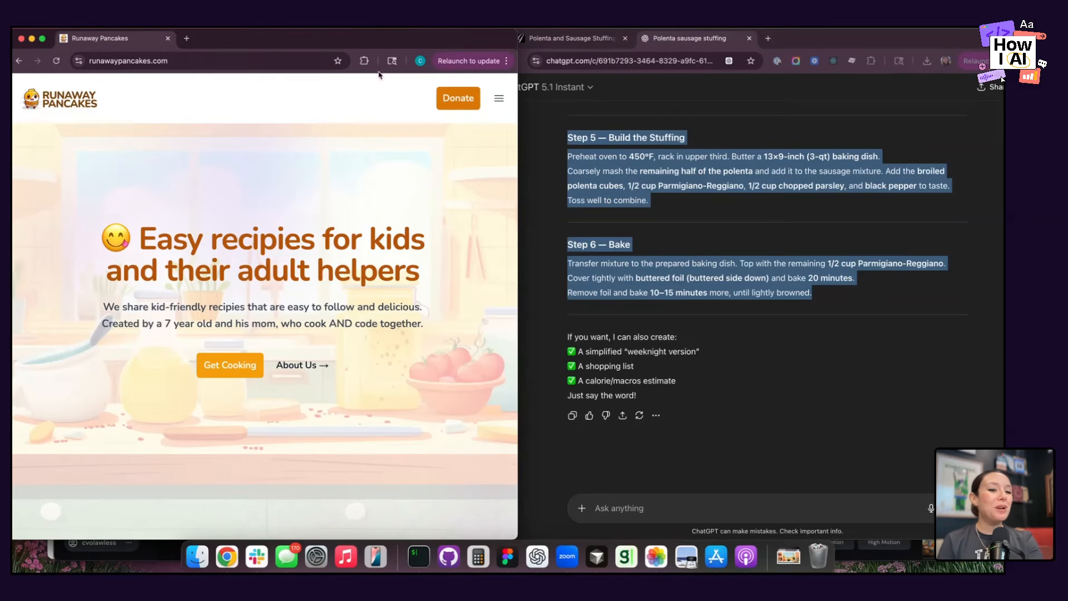
Open the Runaway Pancakes site's Recipes page and look through its recipes.
left_click(502, 107)
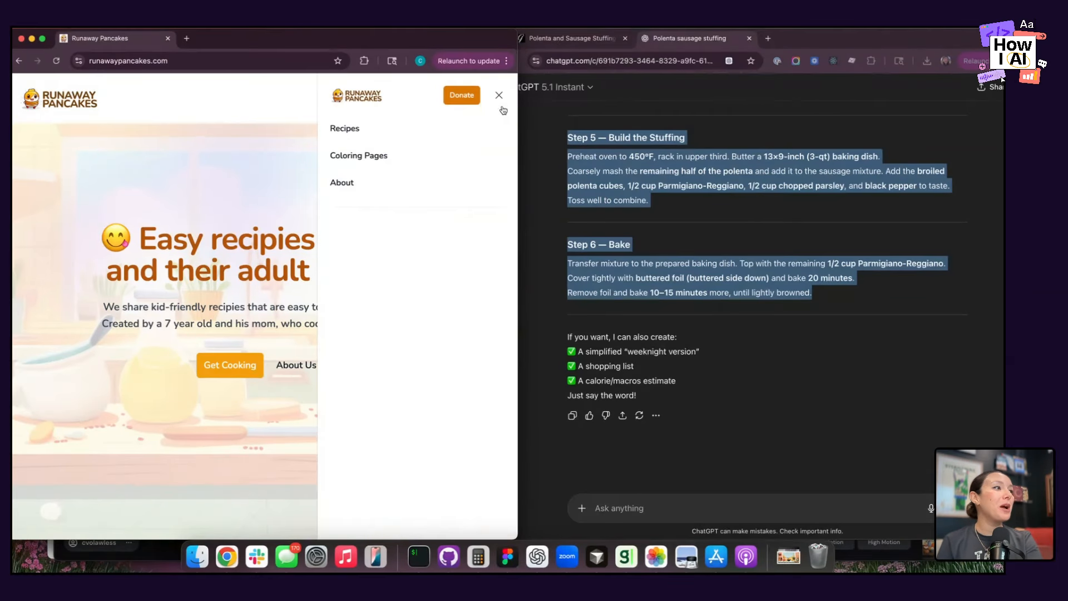
left_click(348, 132)
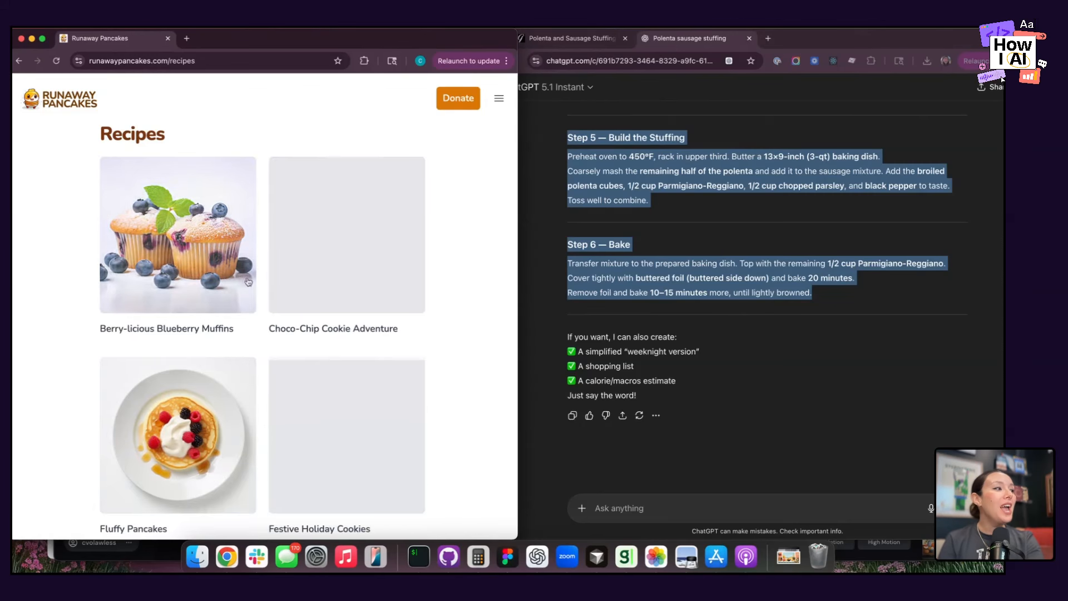
scroll(344, 311, "down", 6)
scroll(345, 311, "down", 4)
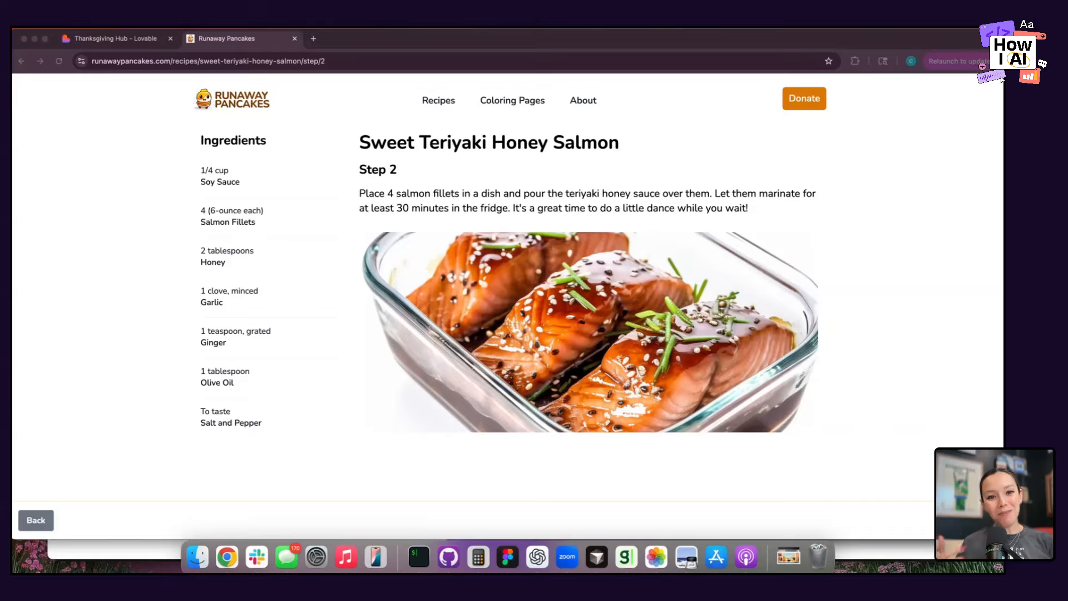
View the Runaway Pancakes site's Coloring Pages, then return to the Thanksgiving Hub project in Lovable.
left_click(522, 101)
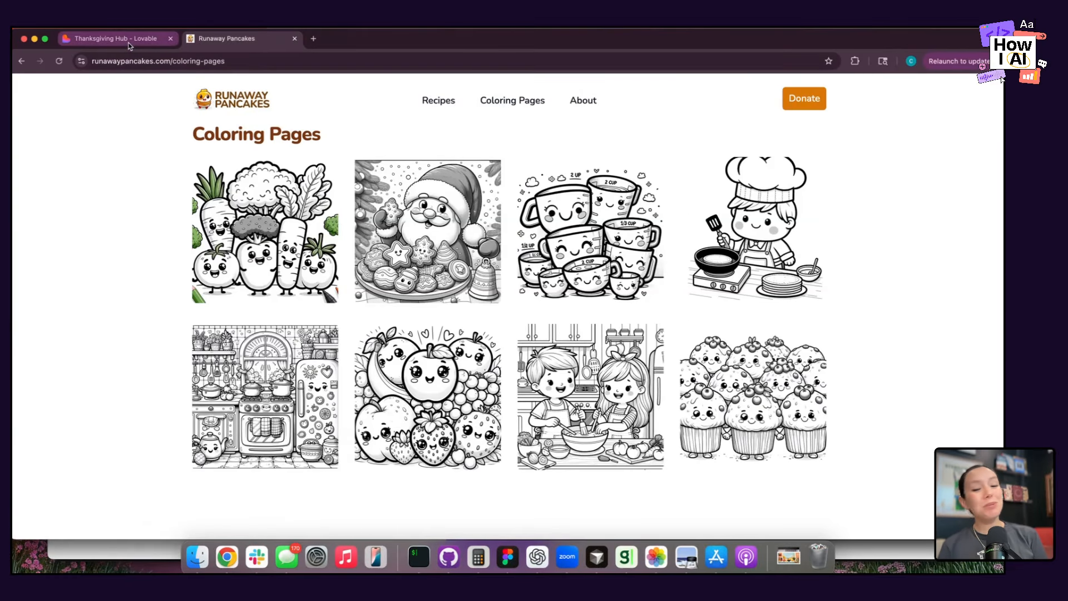
left_click(130, 46)
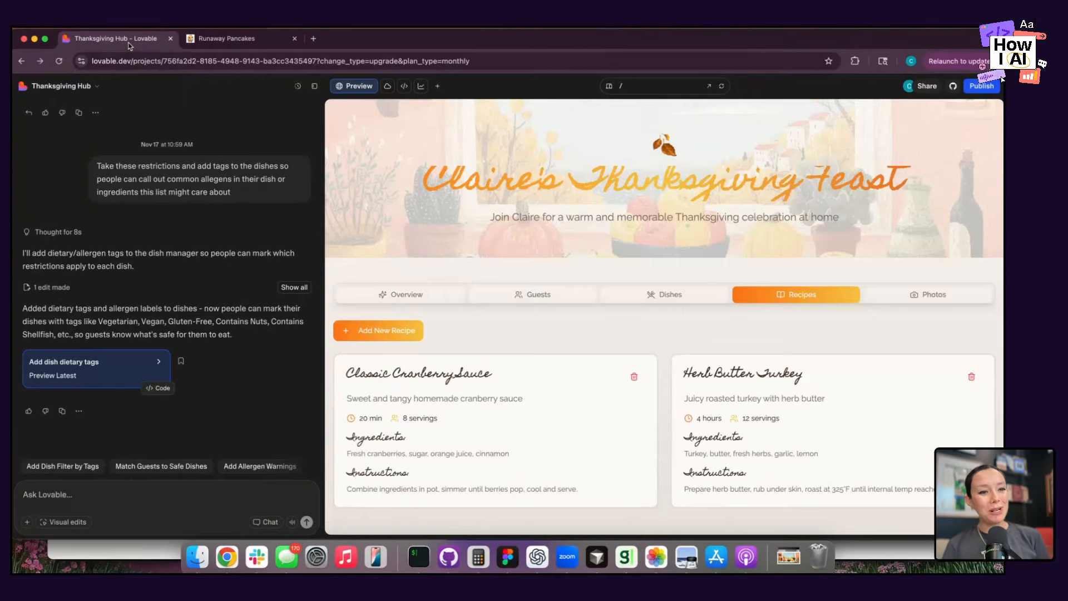